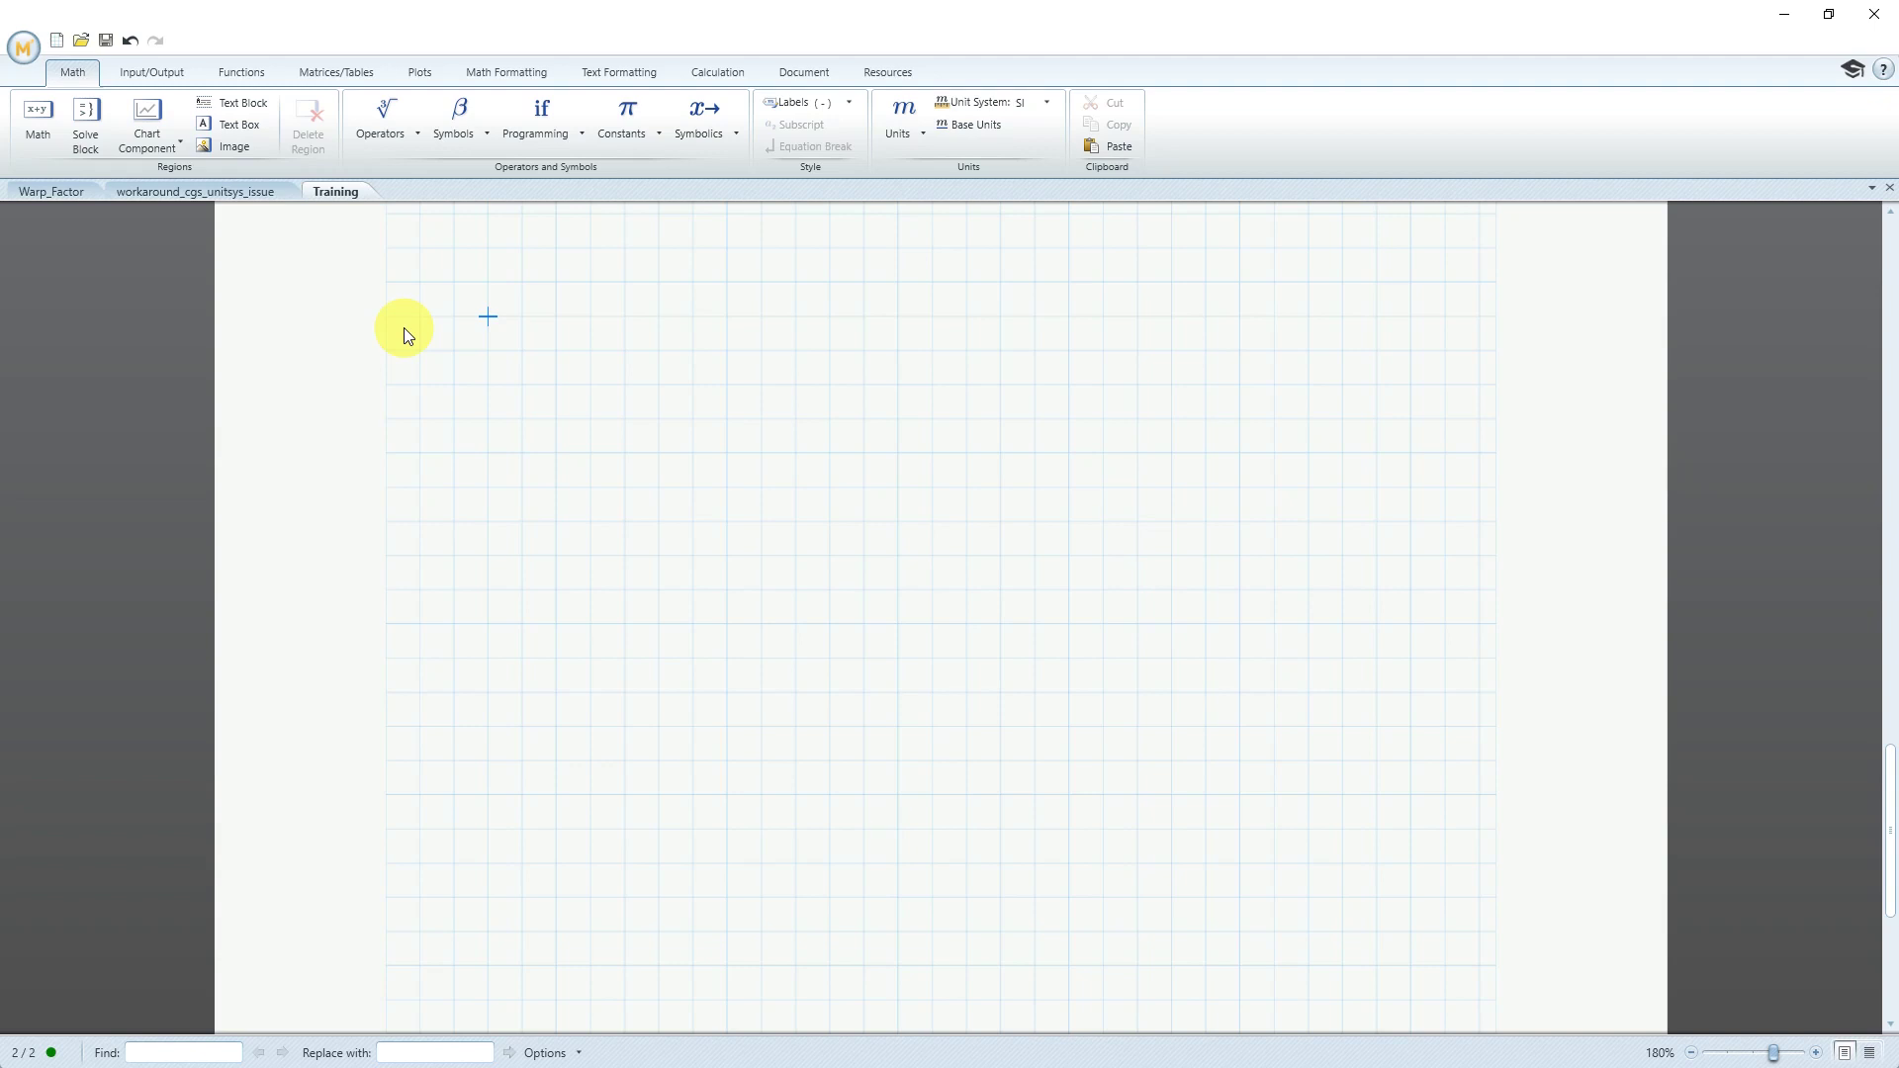
Type distance := 0.125·mi + 1000·m + 3000·in + 678, leaving 678 without a unit for now
type("dis")
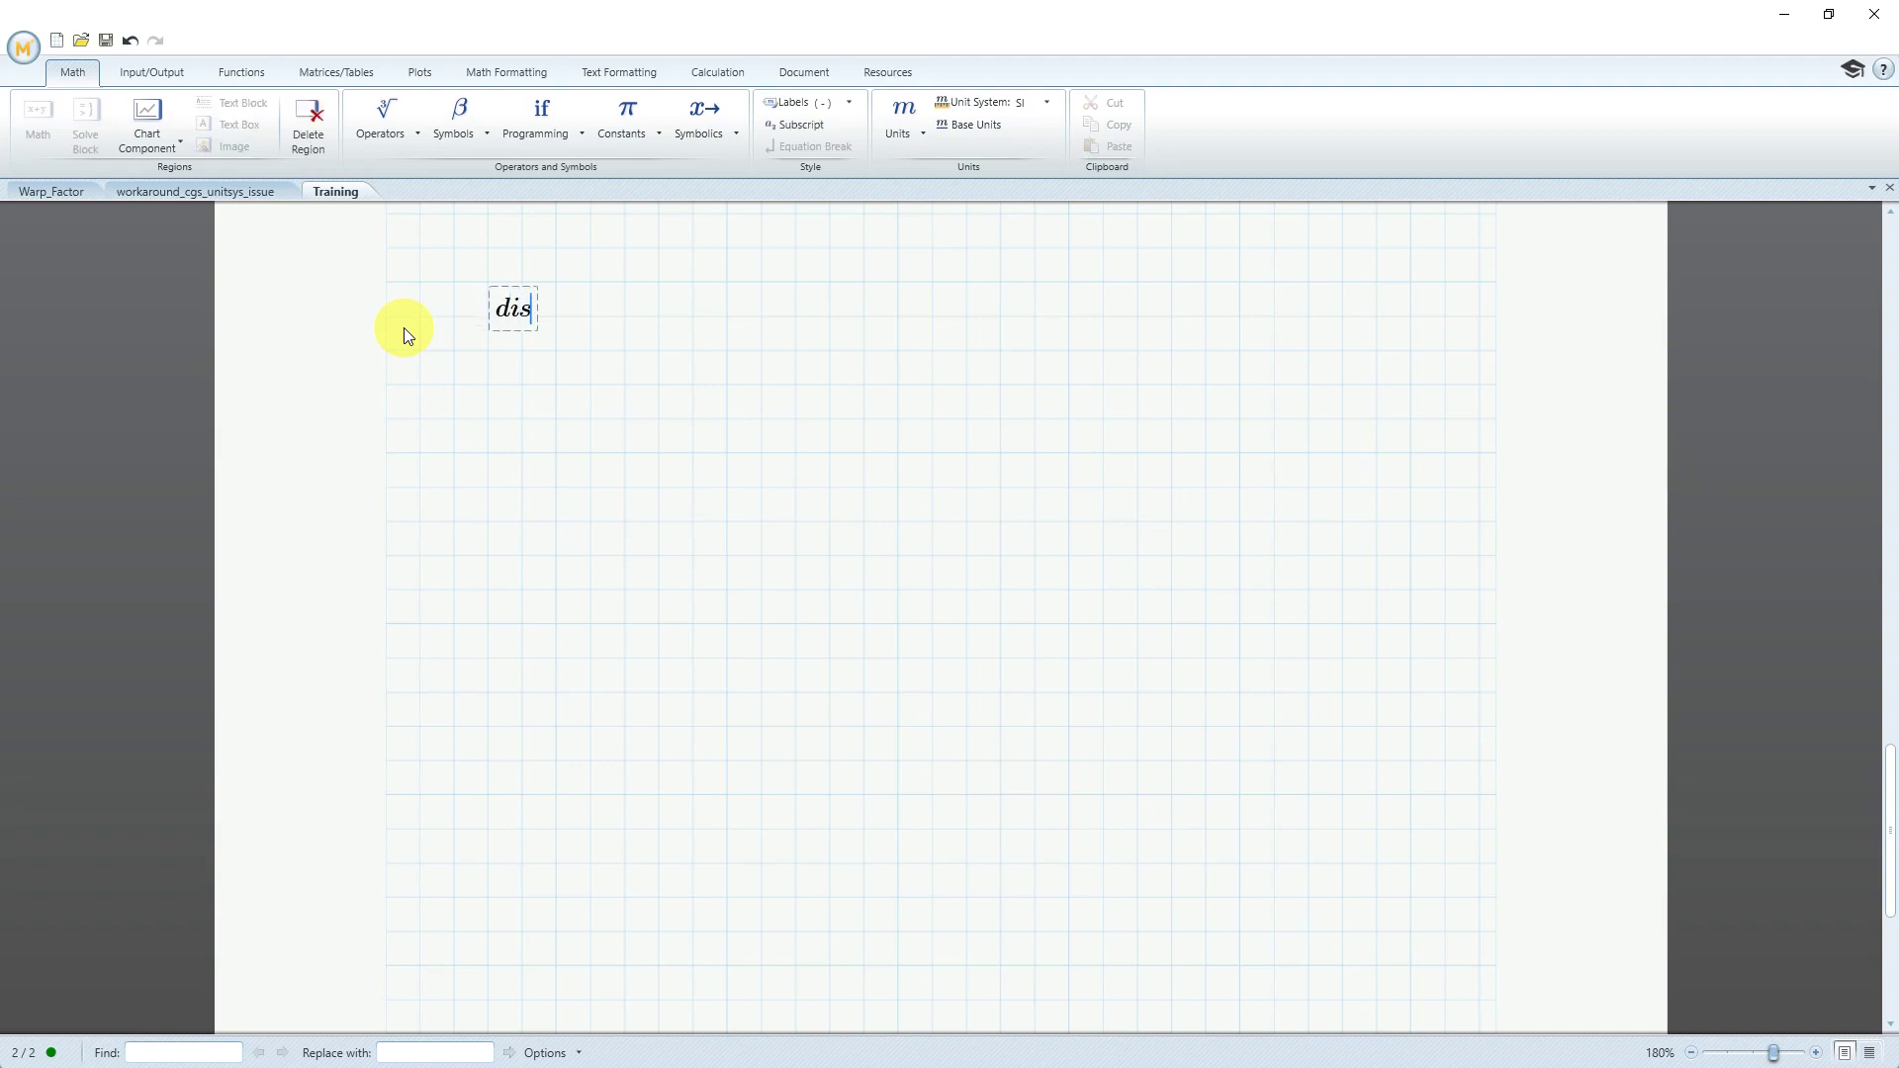
type("tance")
type(":0")
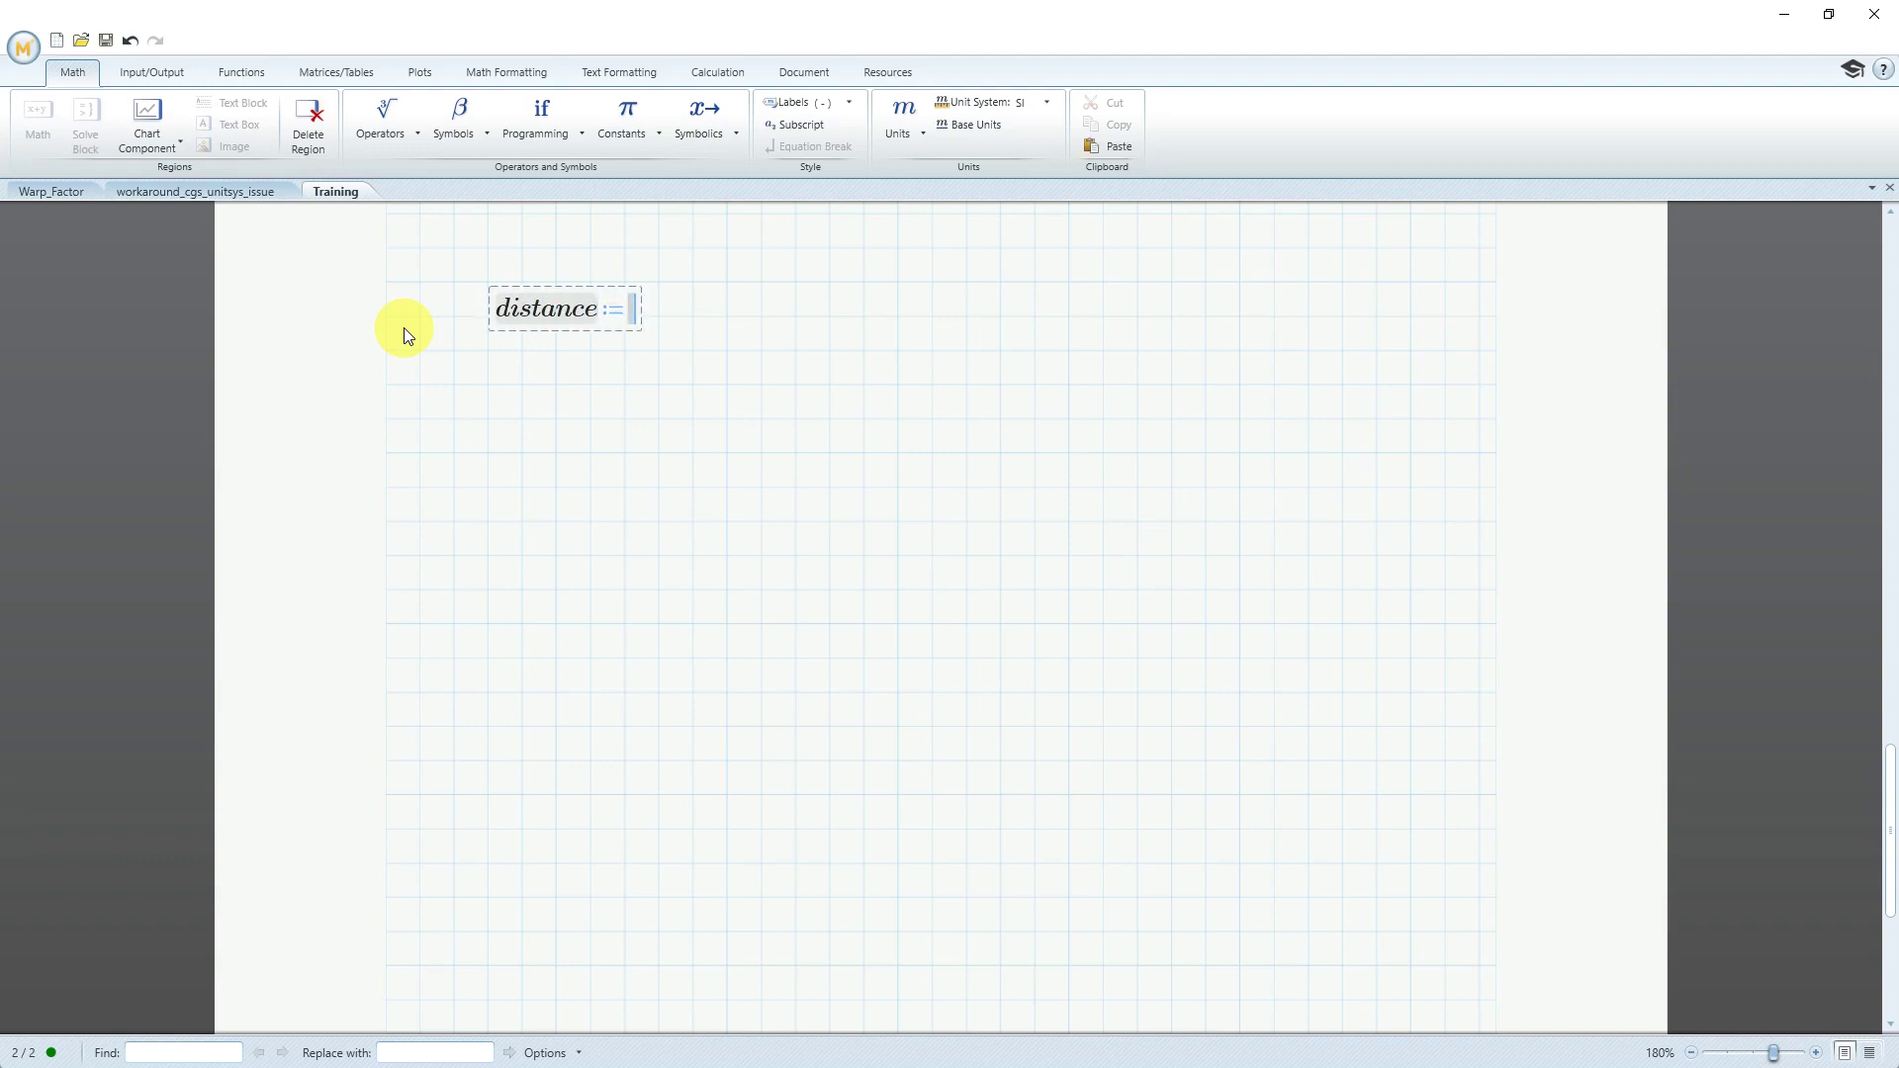
type(".125")
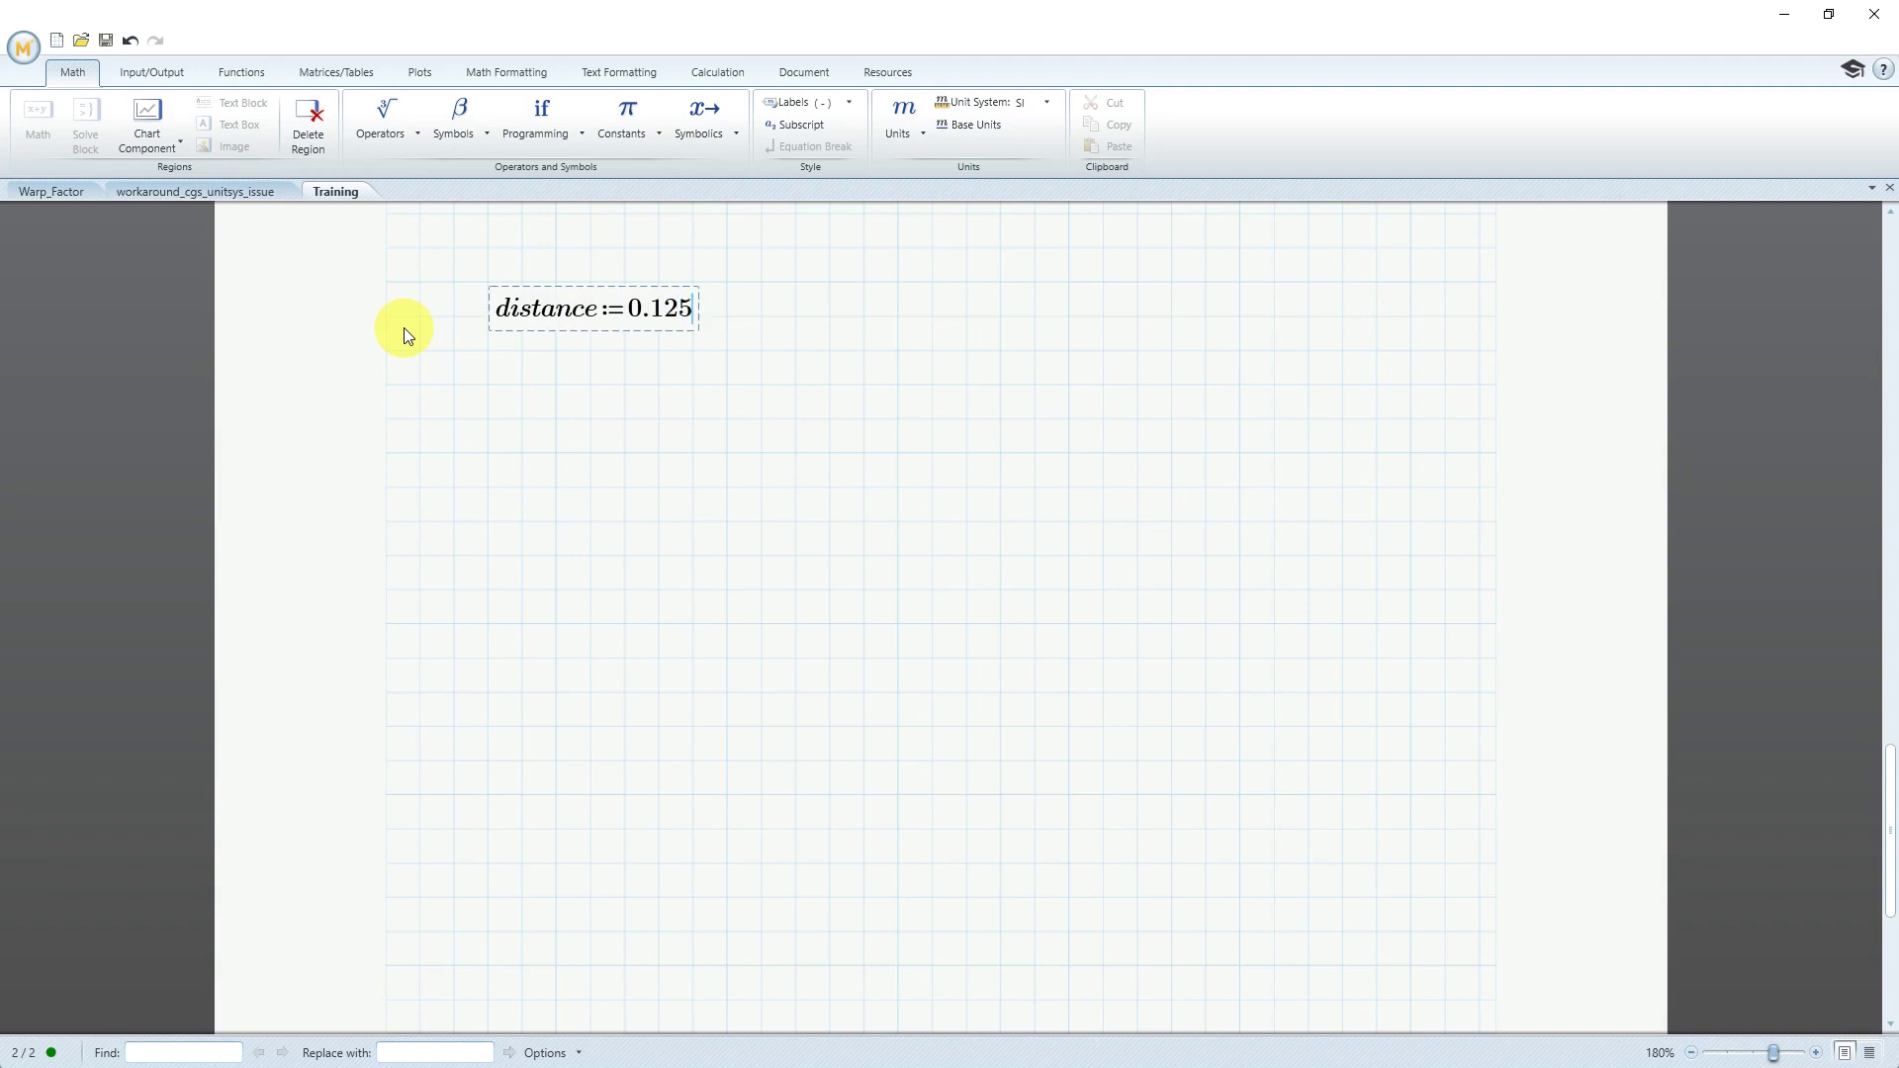
type("*")
type("mi")
type("+")
type("1000")
type("*")
type("m+")
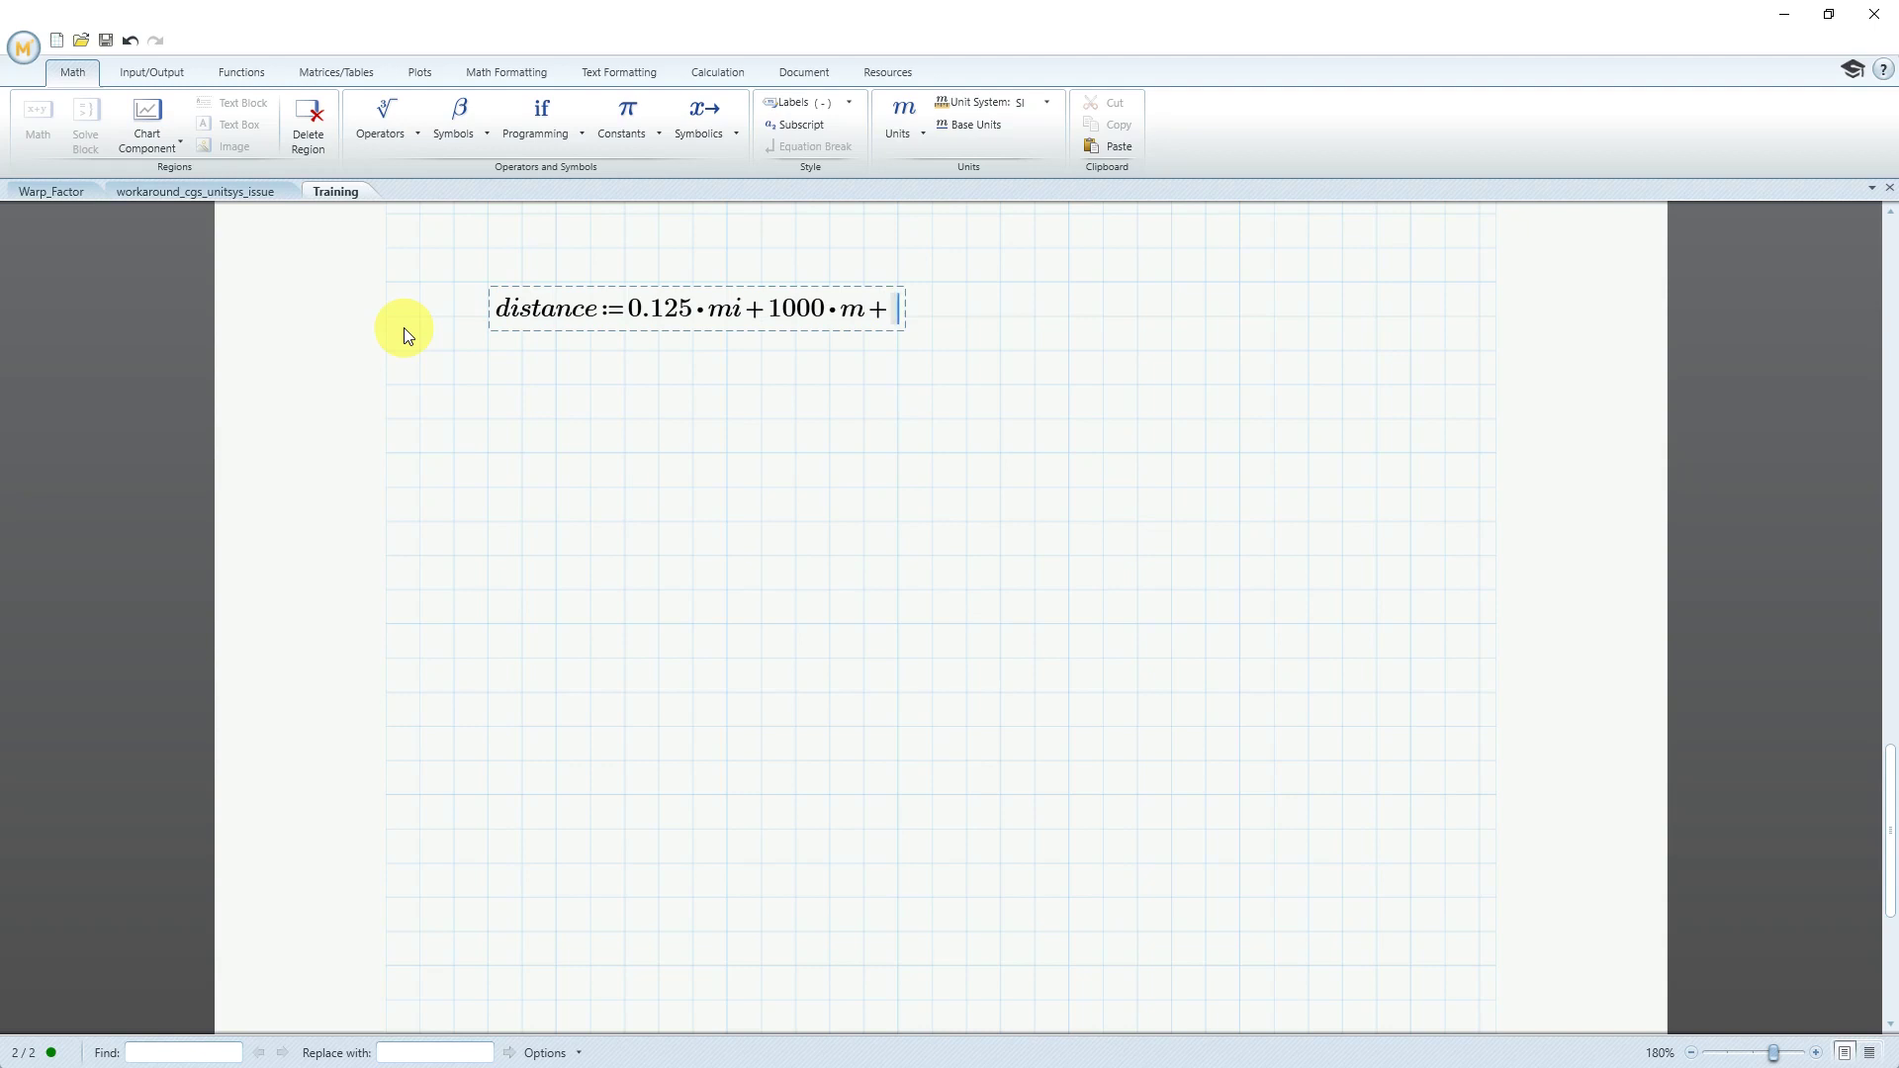
type("3000")
type("*in")
type("+")
type("678")
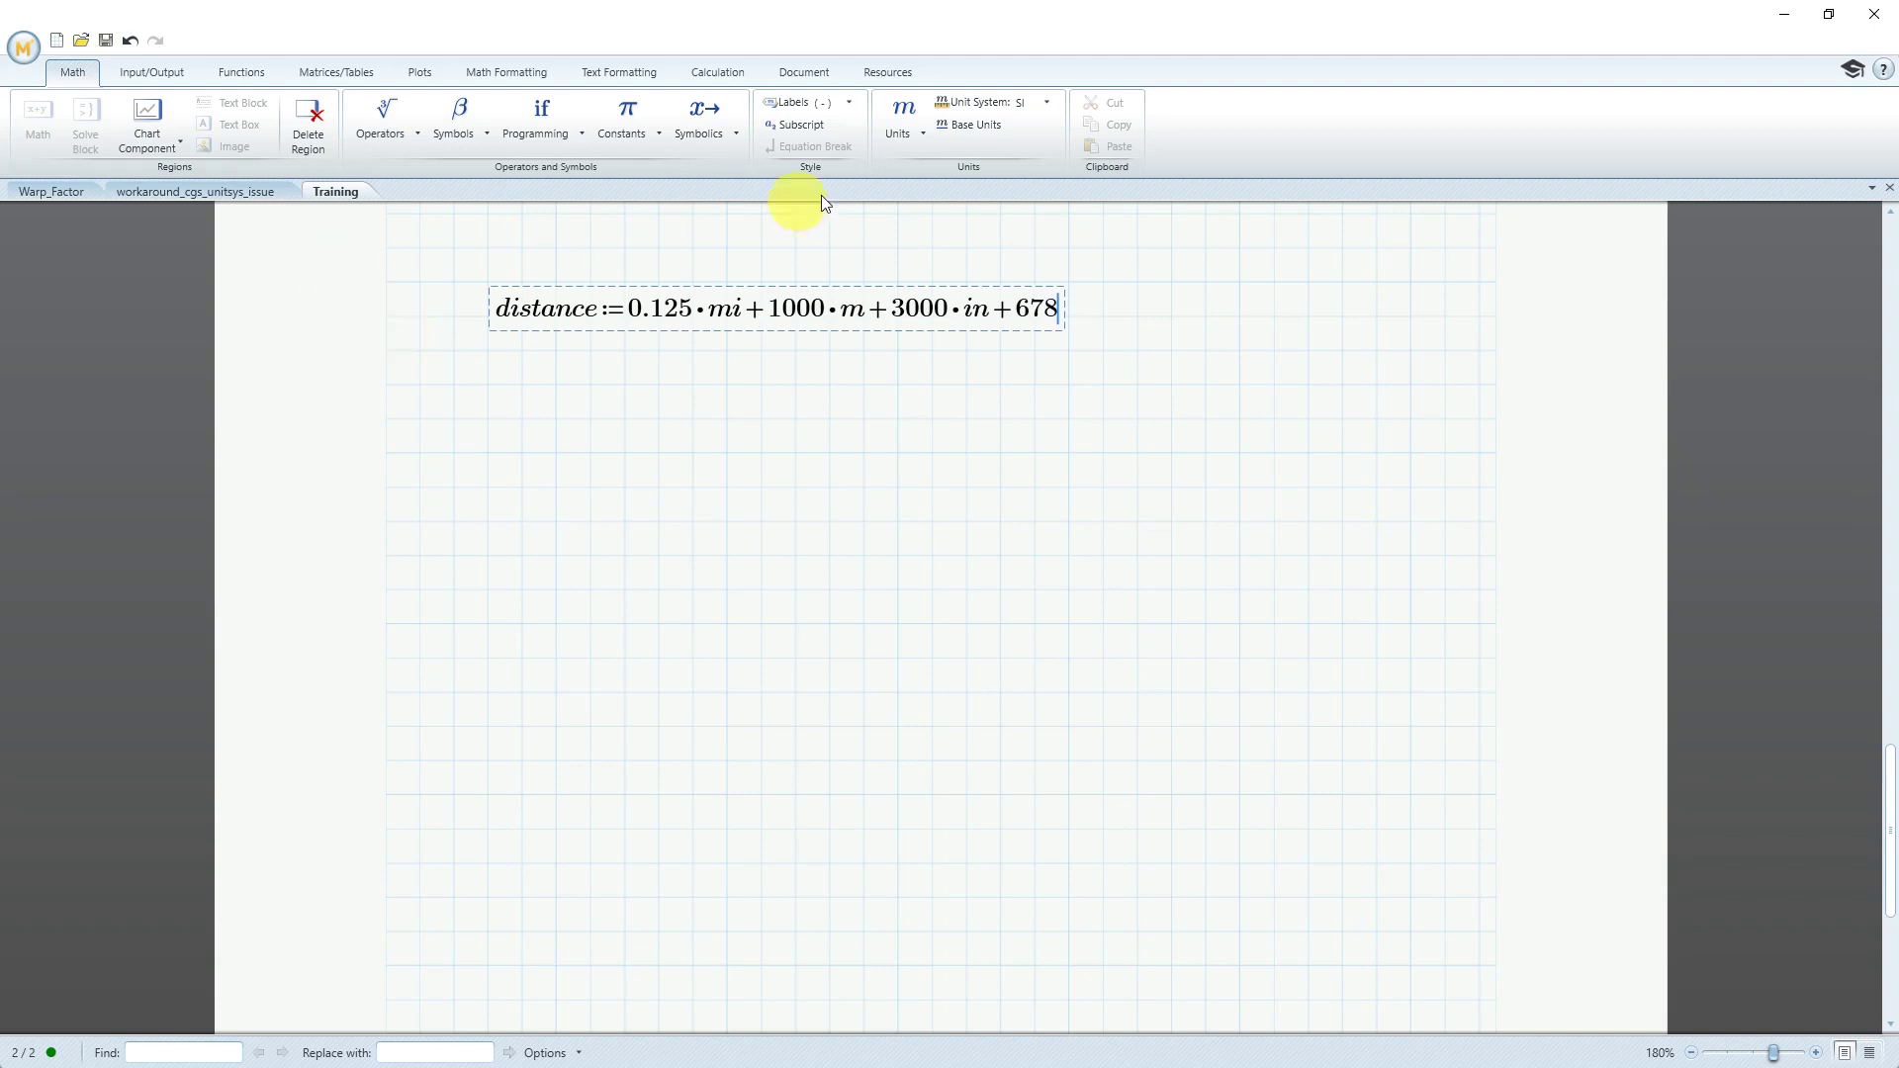
Open the Units gallery and scroll through it to the Time category
left_click(906, 130)
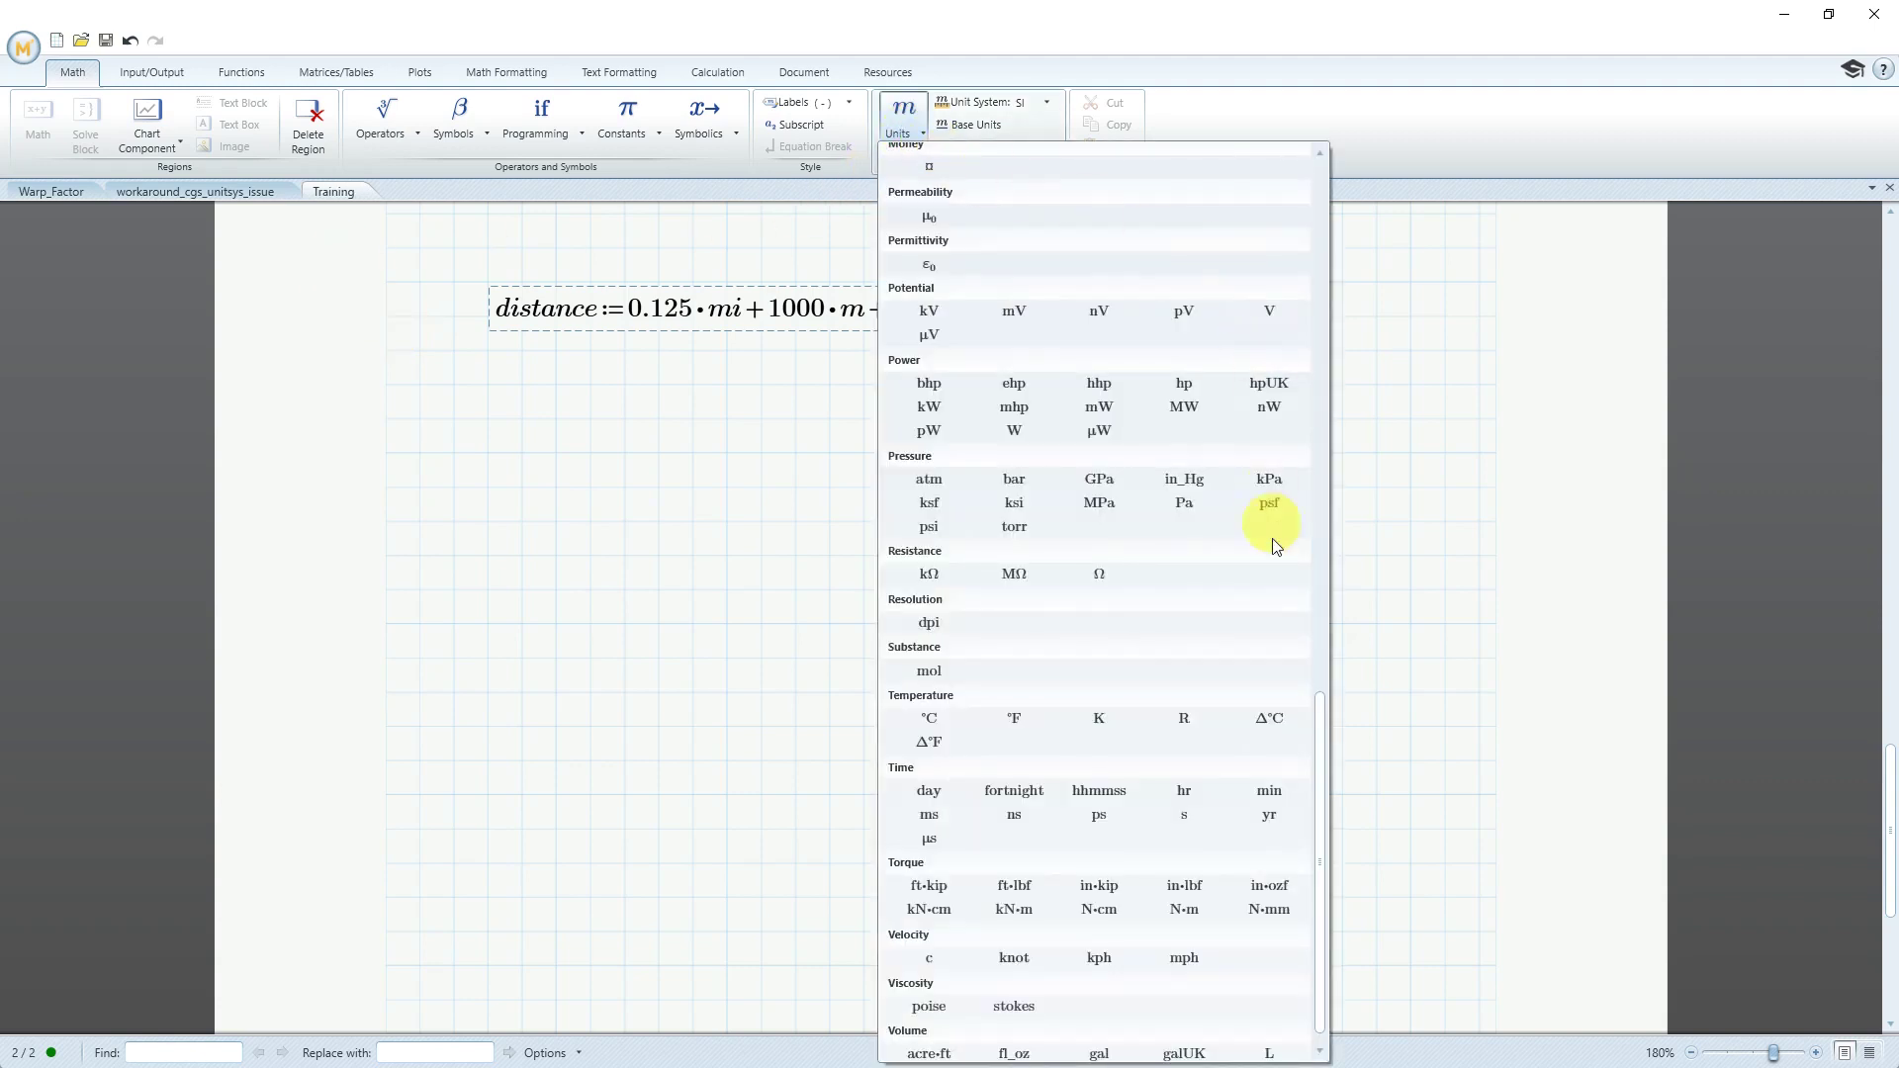
left_click_drag(1319, 733, 1343, 495)
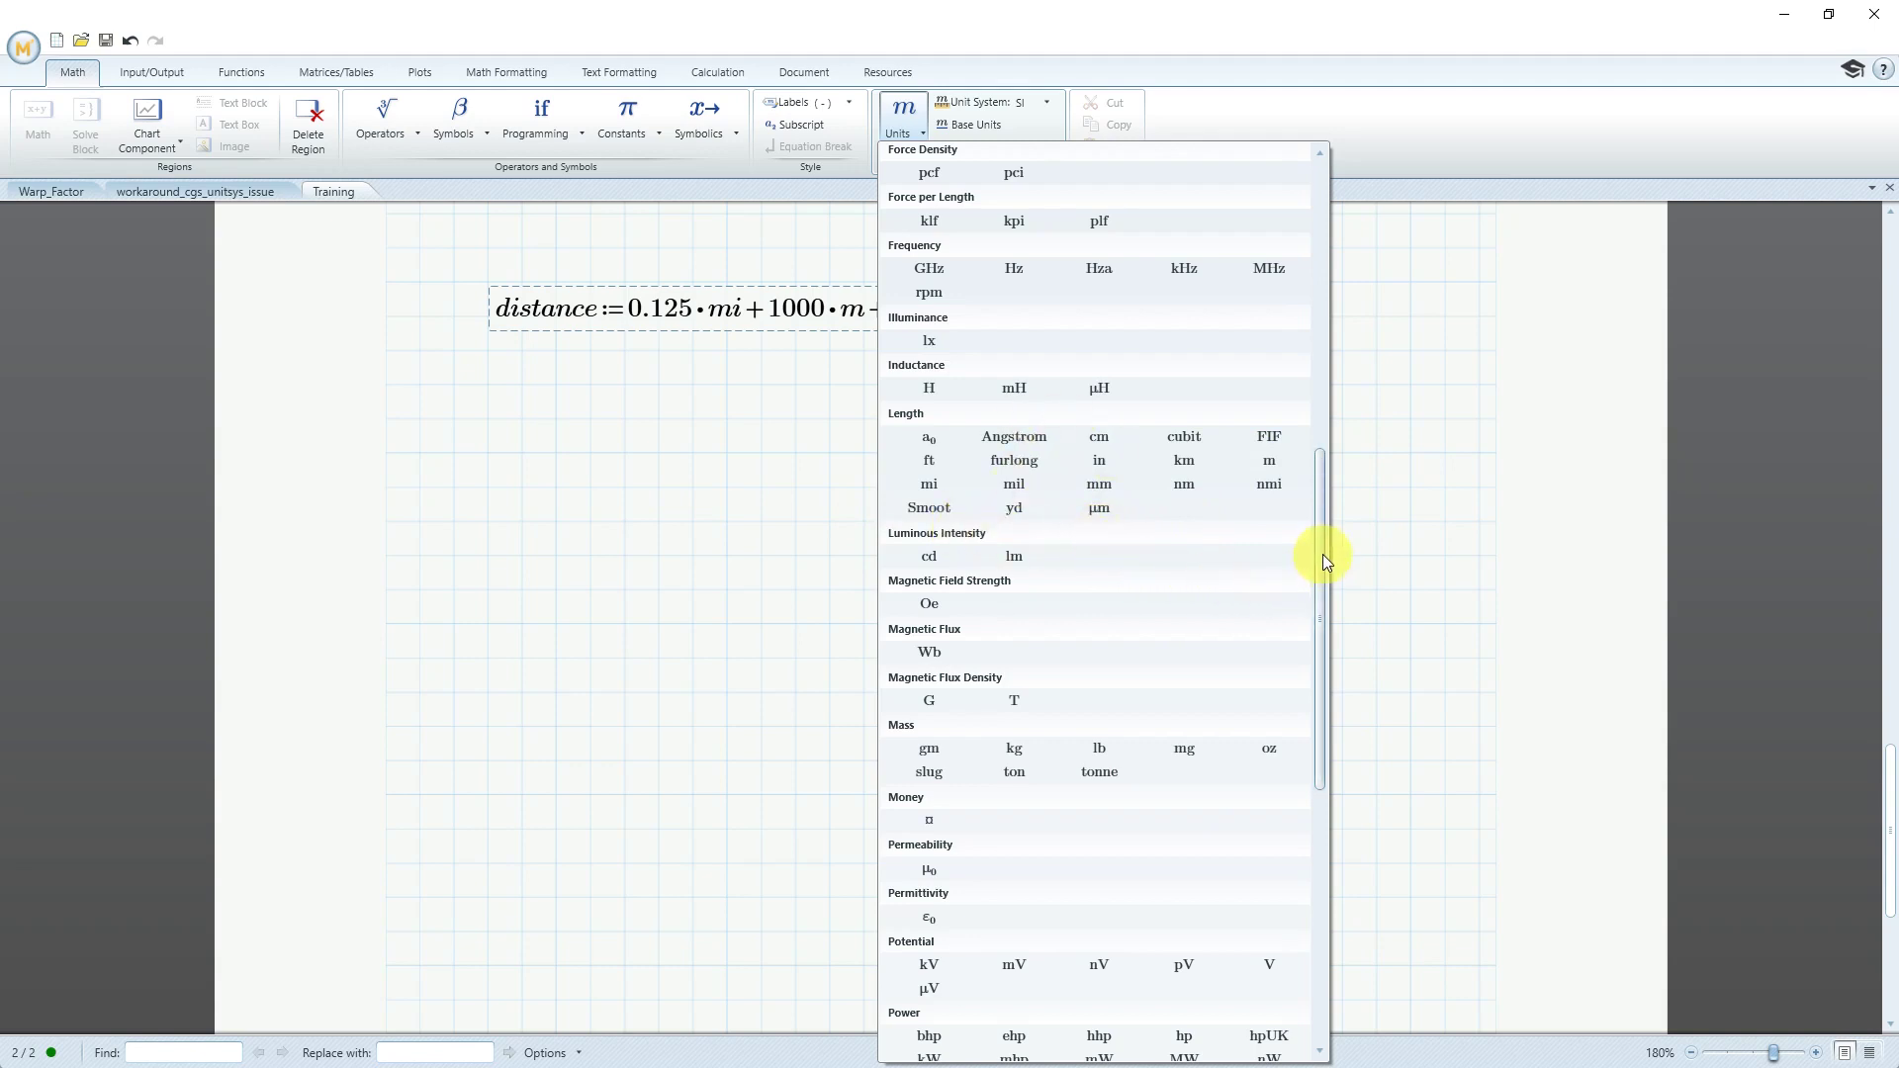
left_click_drag(1319, 561, 1291, 870)
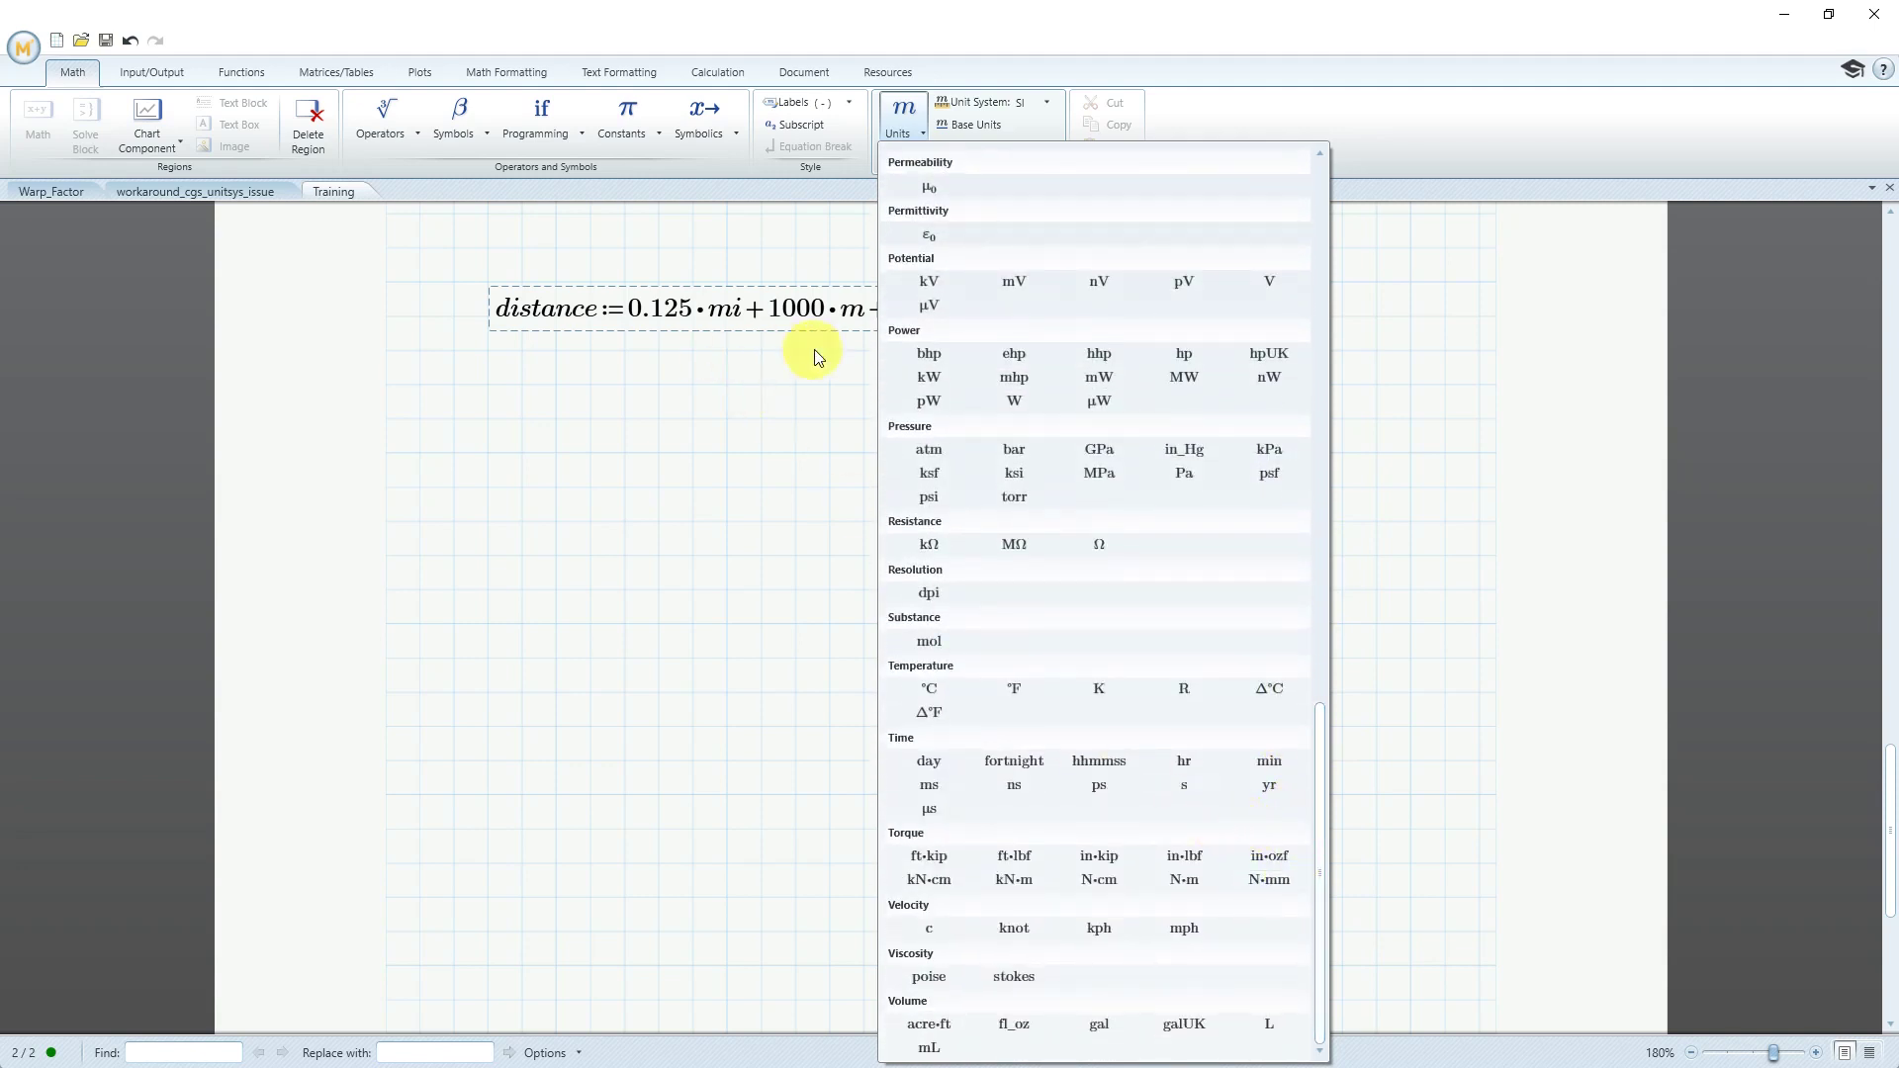
Give 678 the unit day, evaluate to see the incompatible-units error, then delete day
left_click(927, 761)
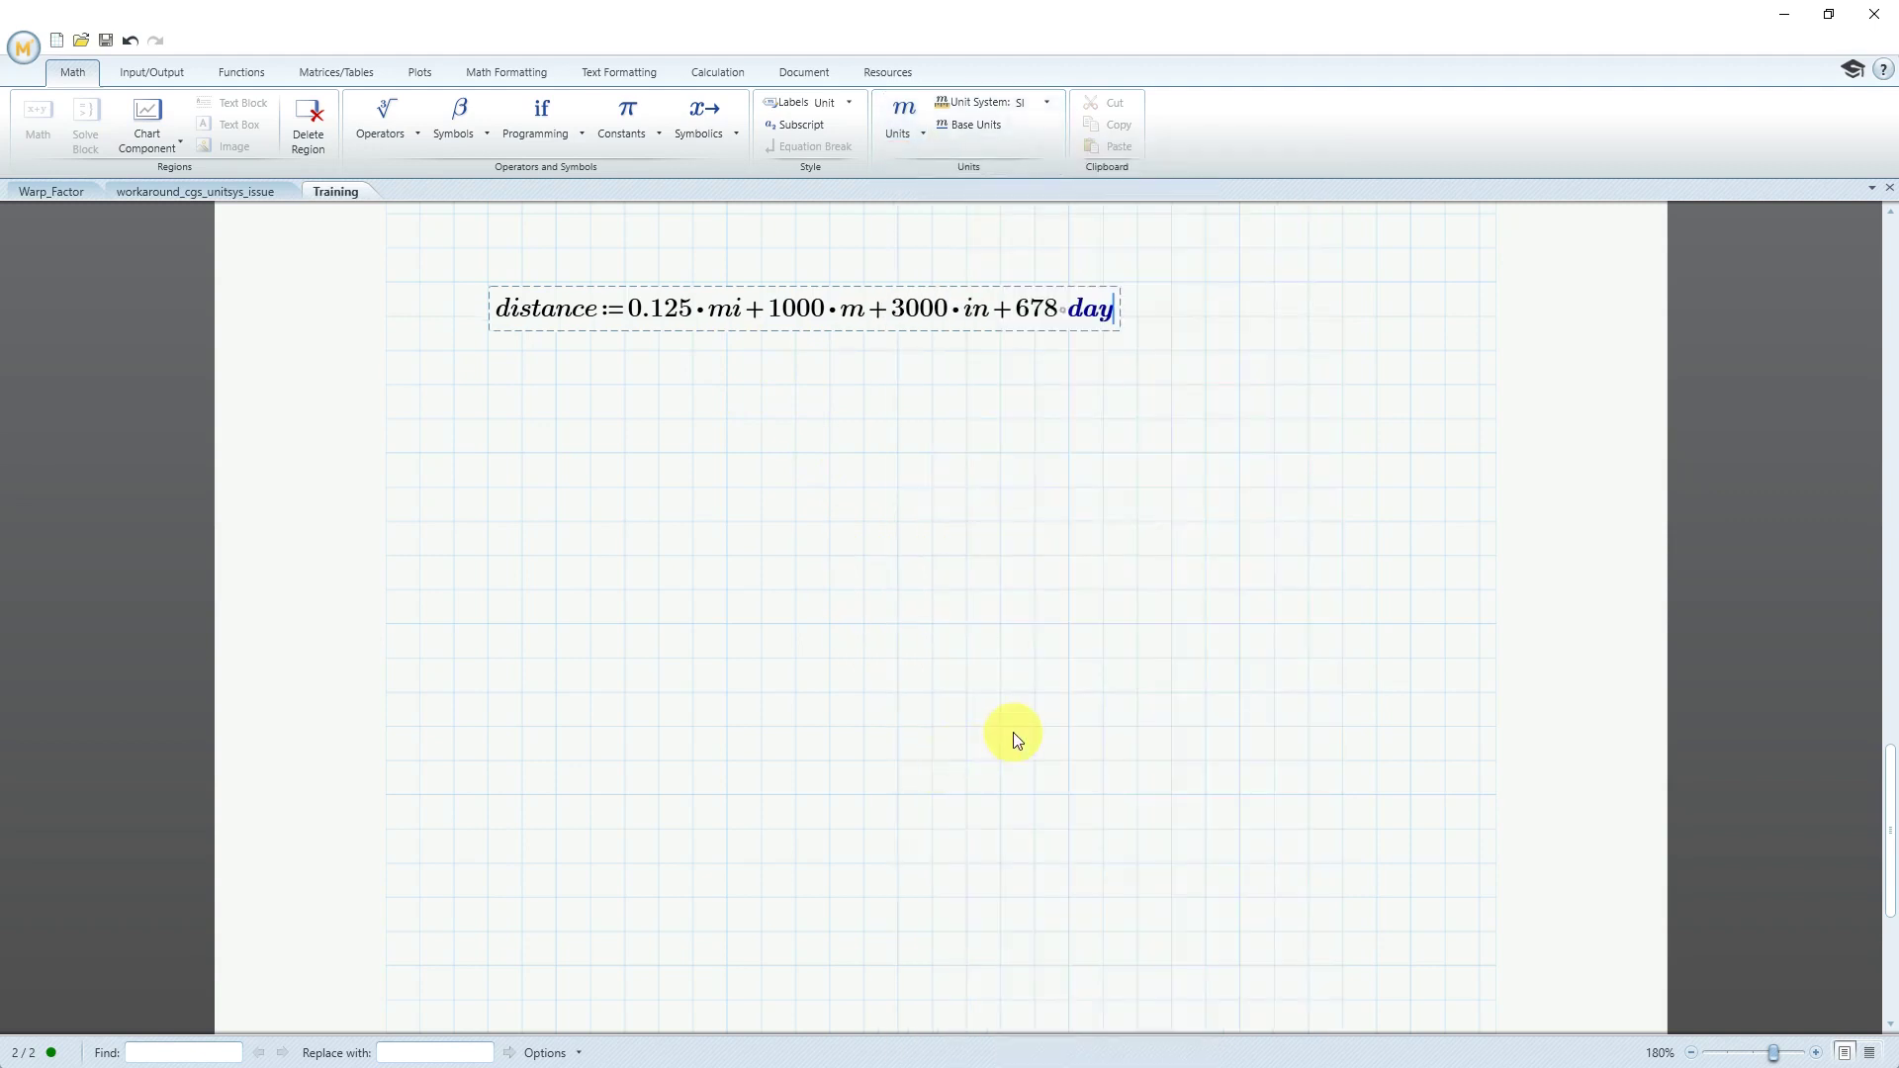
type("=")
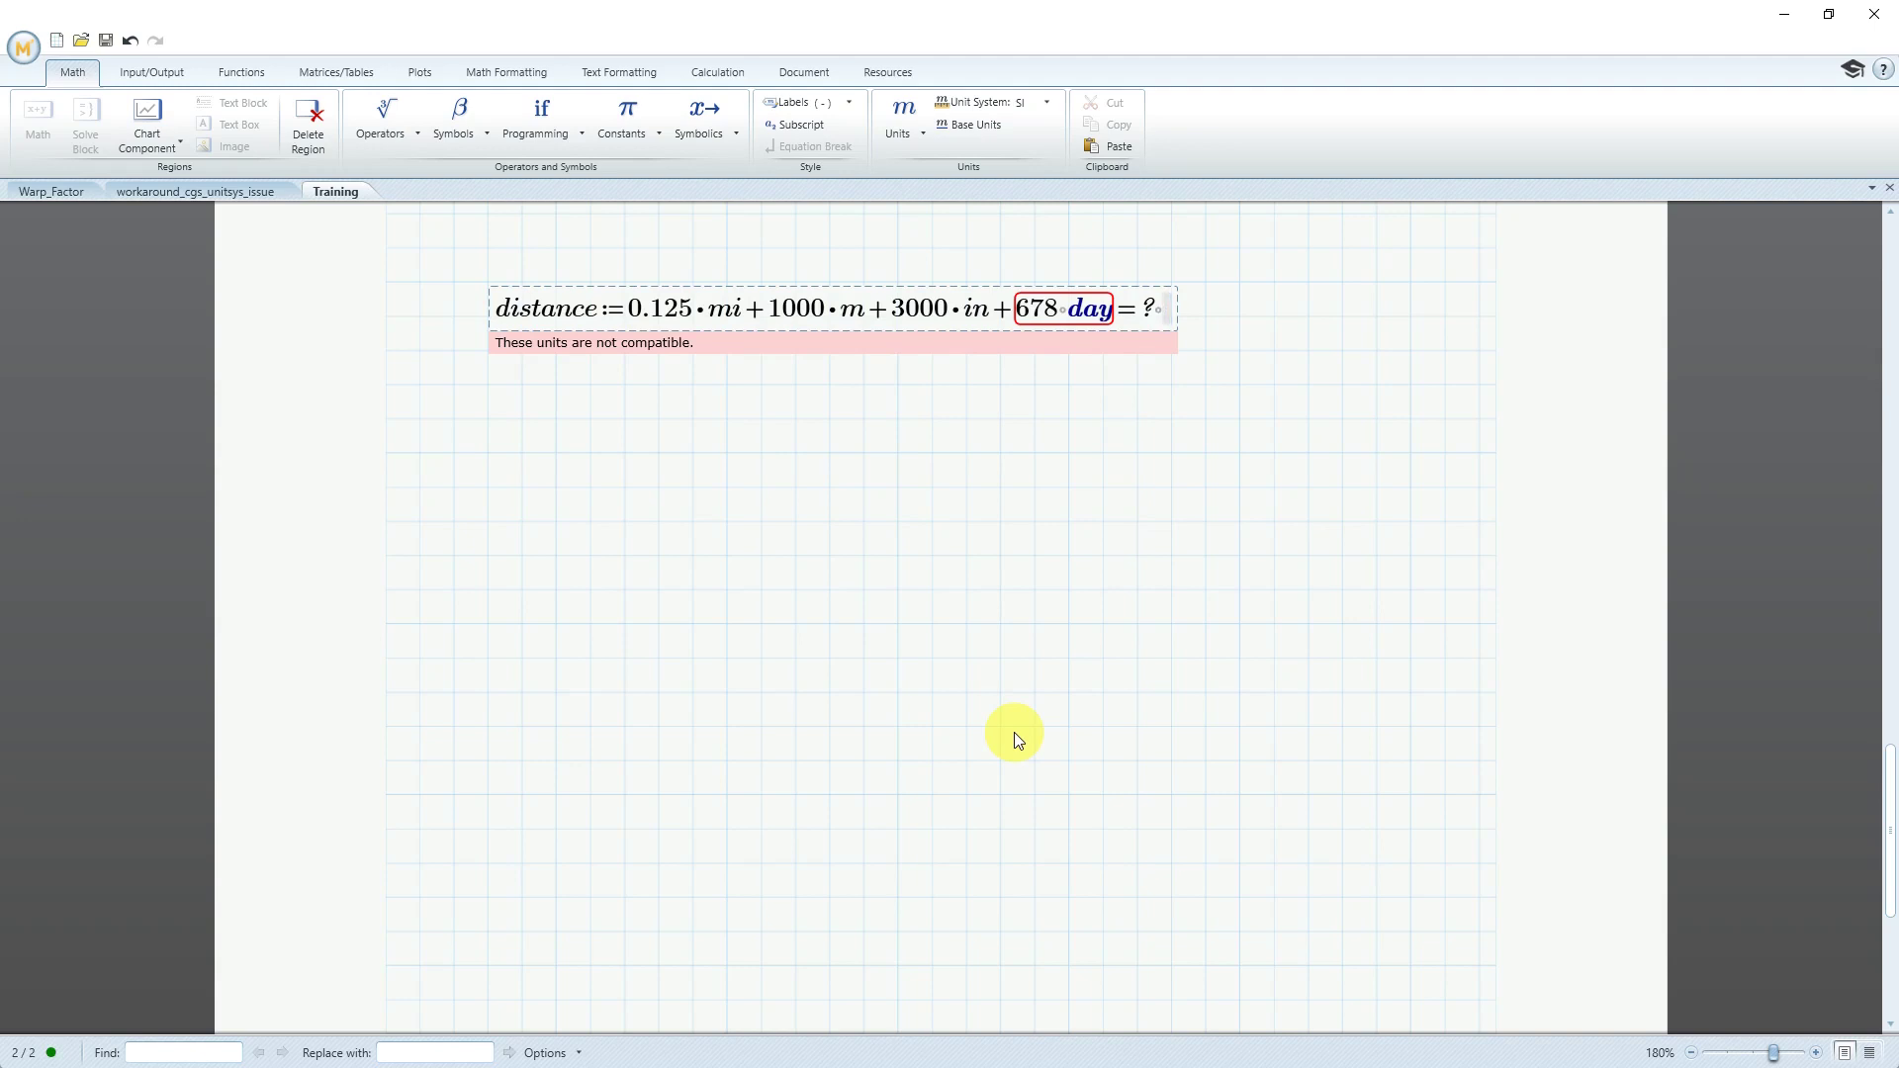
left_click(1108, 311)
key("BackSpace")
key("BackSpace")
key("BackSpace")
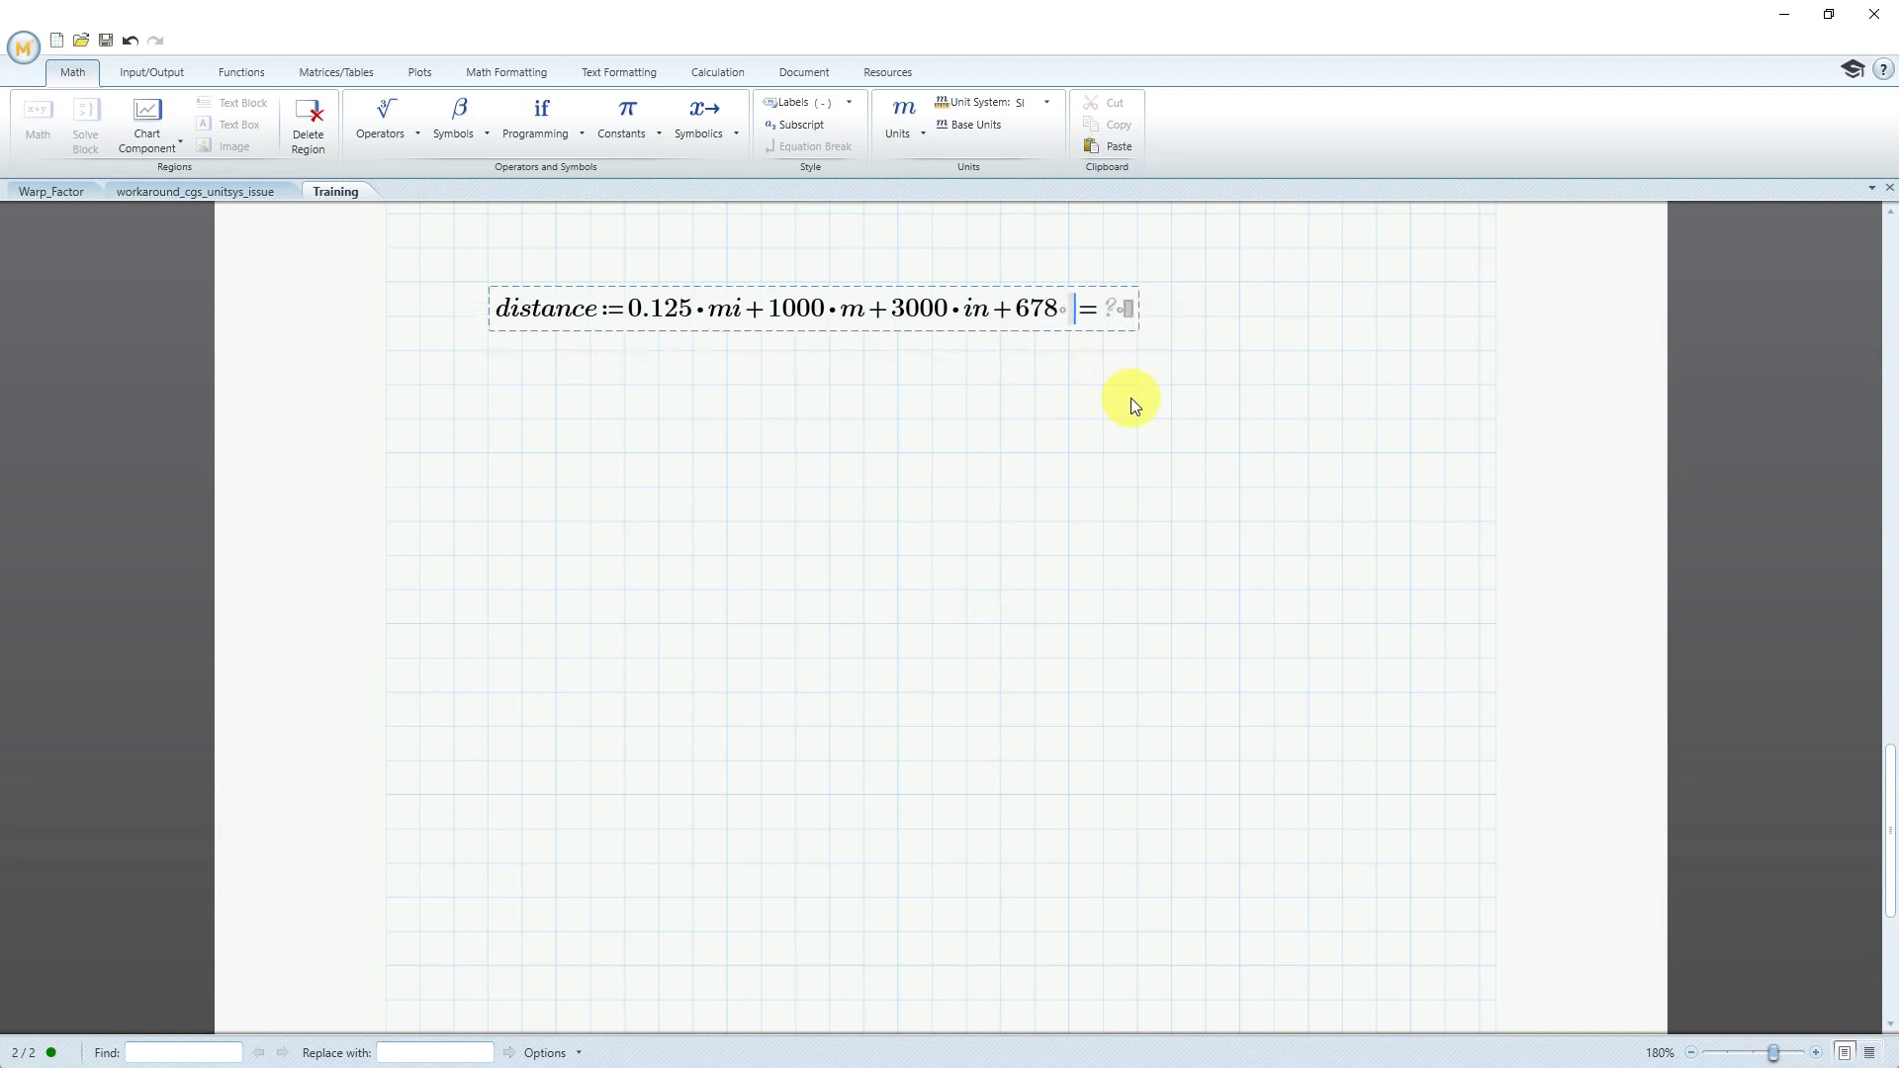
Give 678 the Length unit yd so distance evaluates to (1.9·10³) m
left_click(899, 135)
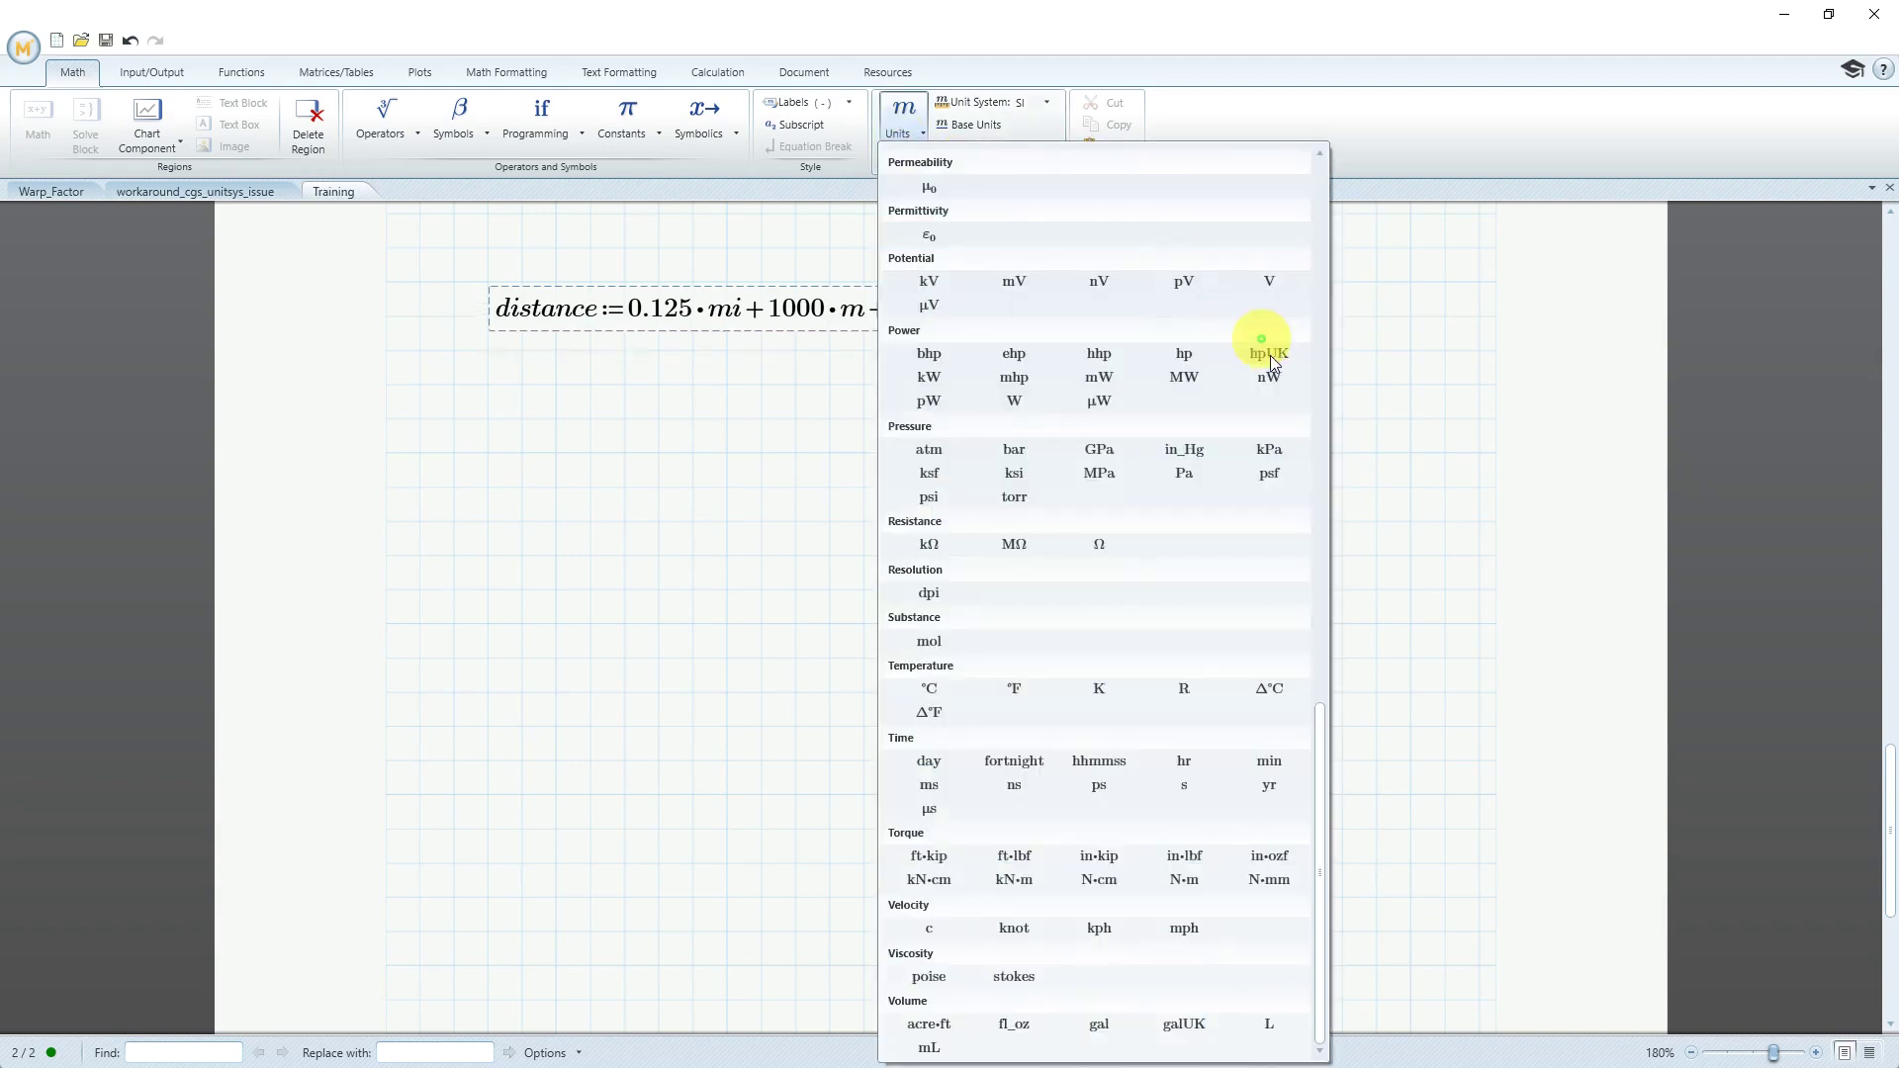
left_click_drag(1320, 726, 1329, 447)
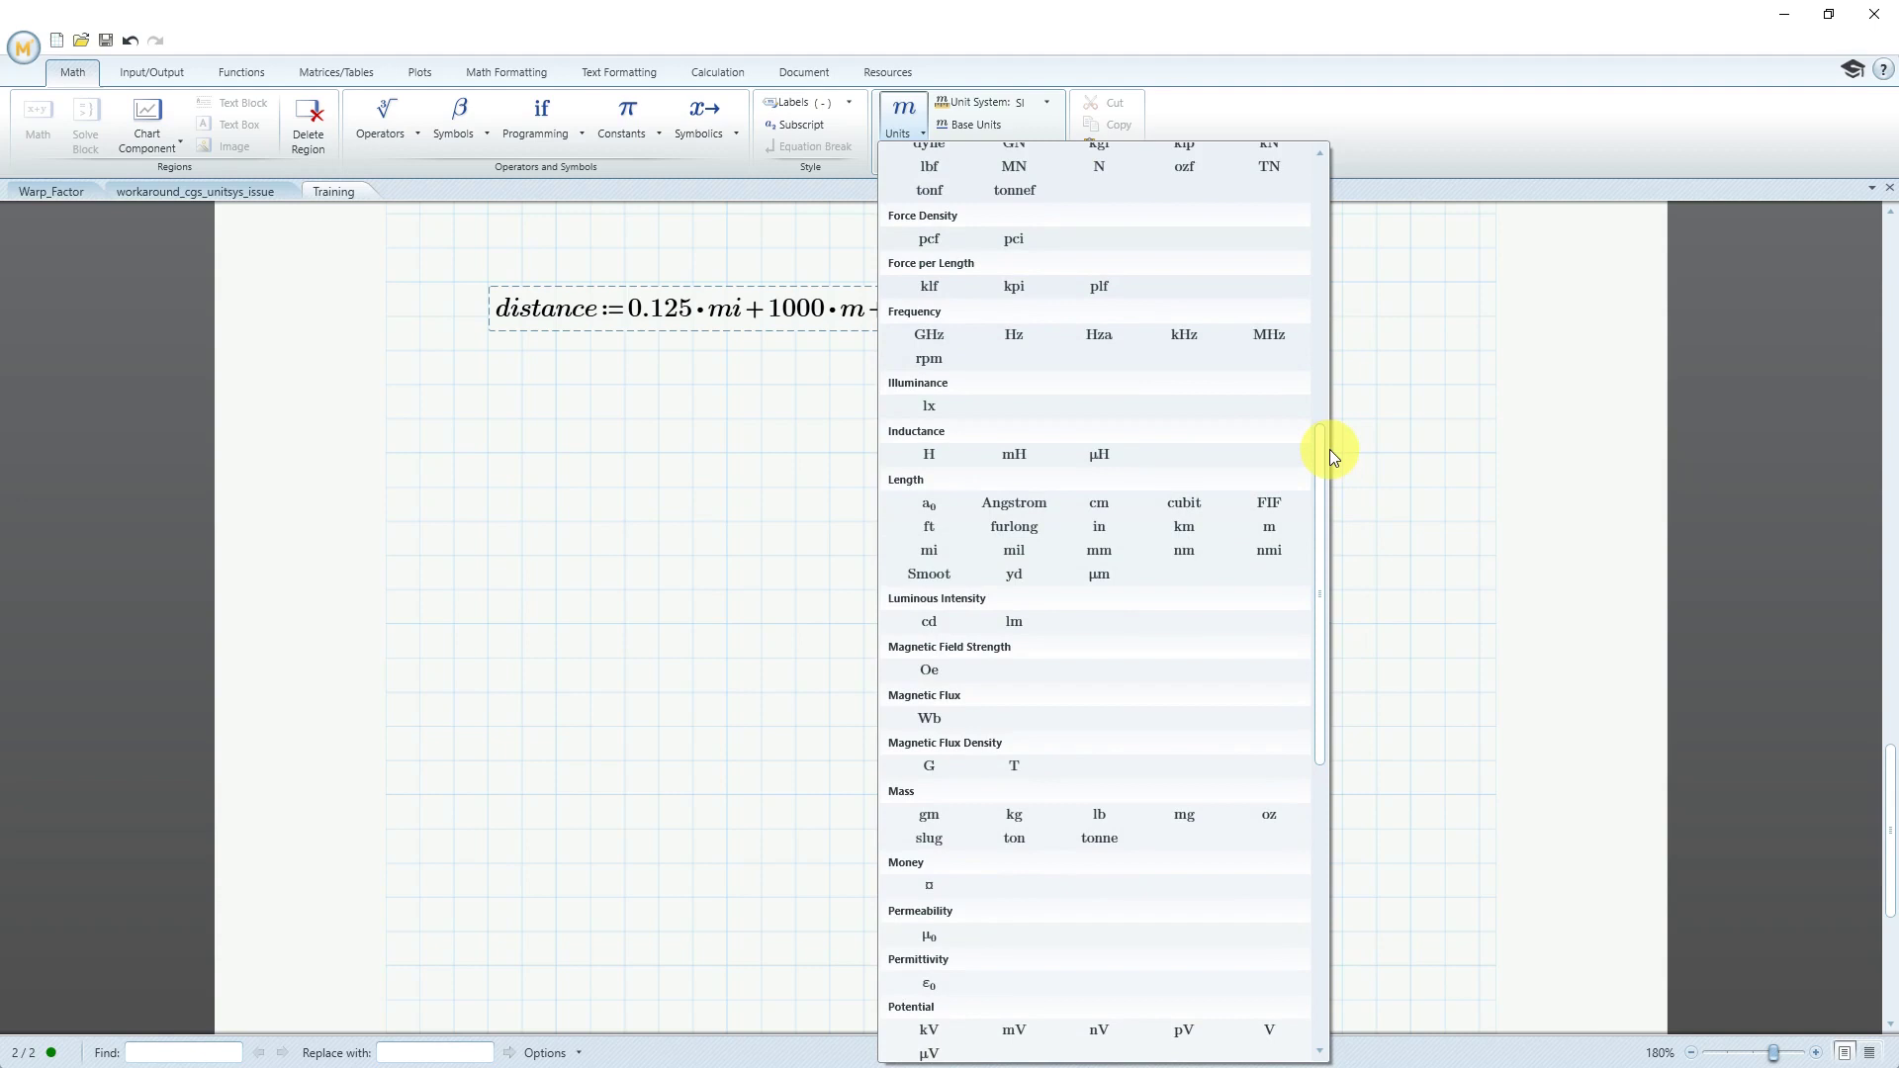
left_click(1028, 571)
left_click(1171, 452)
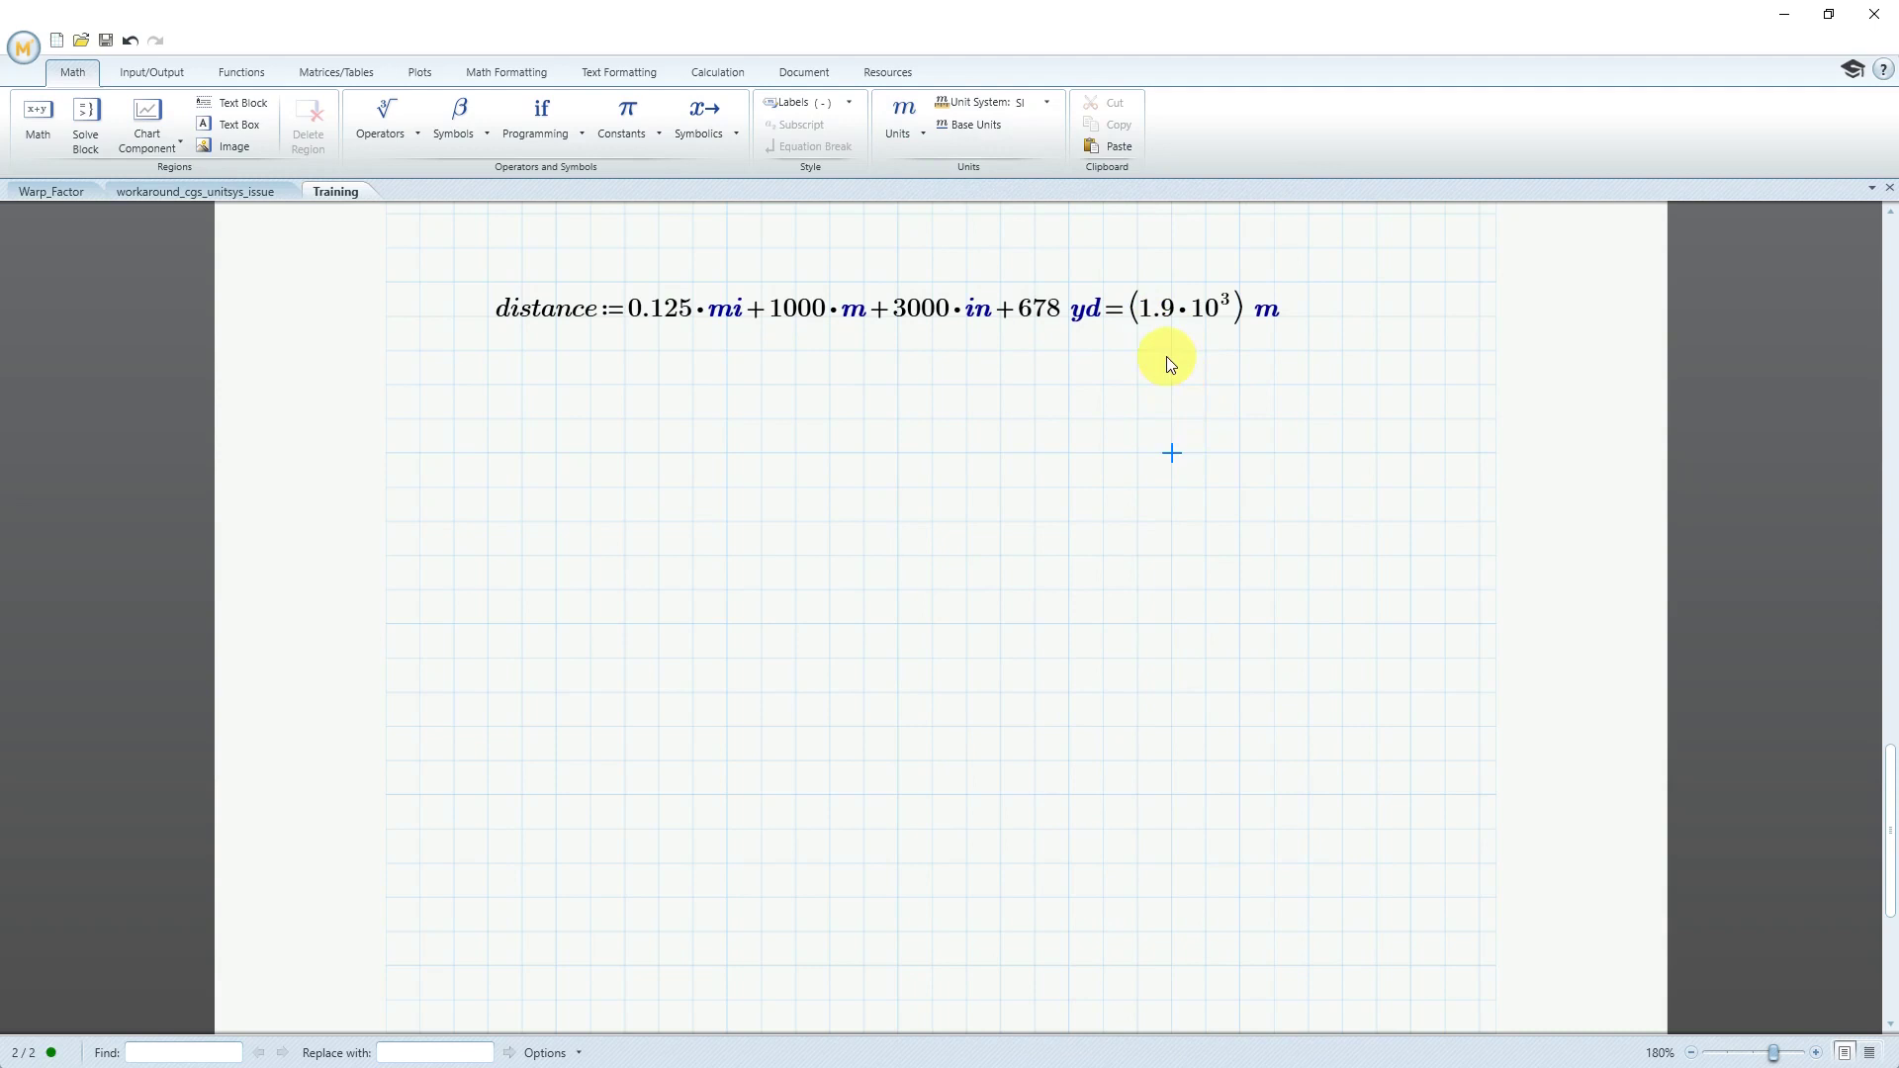
Format the distance result as Decimal with 4 decimal places, showing 1897.3312 m
left_click(508, 72)
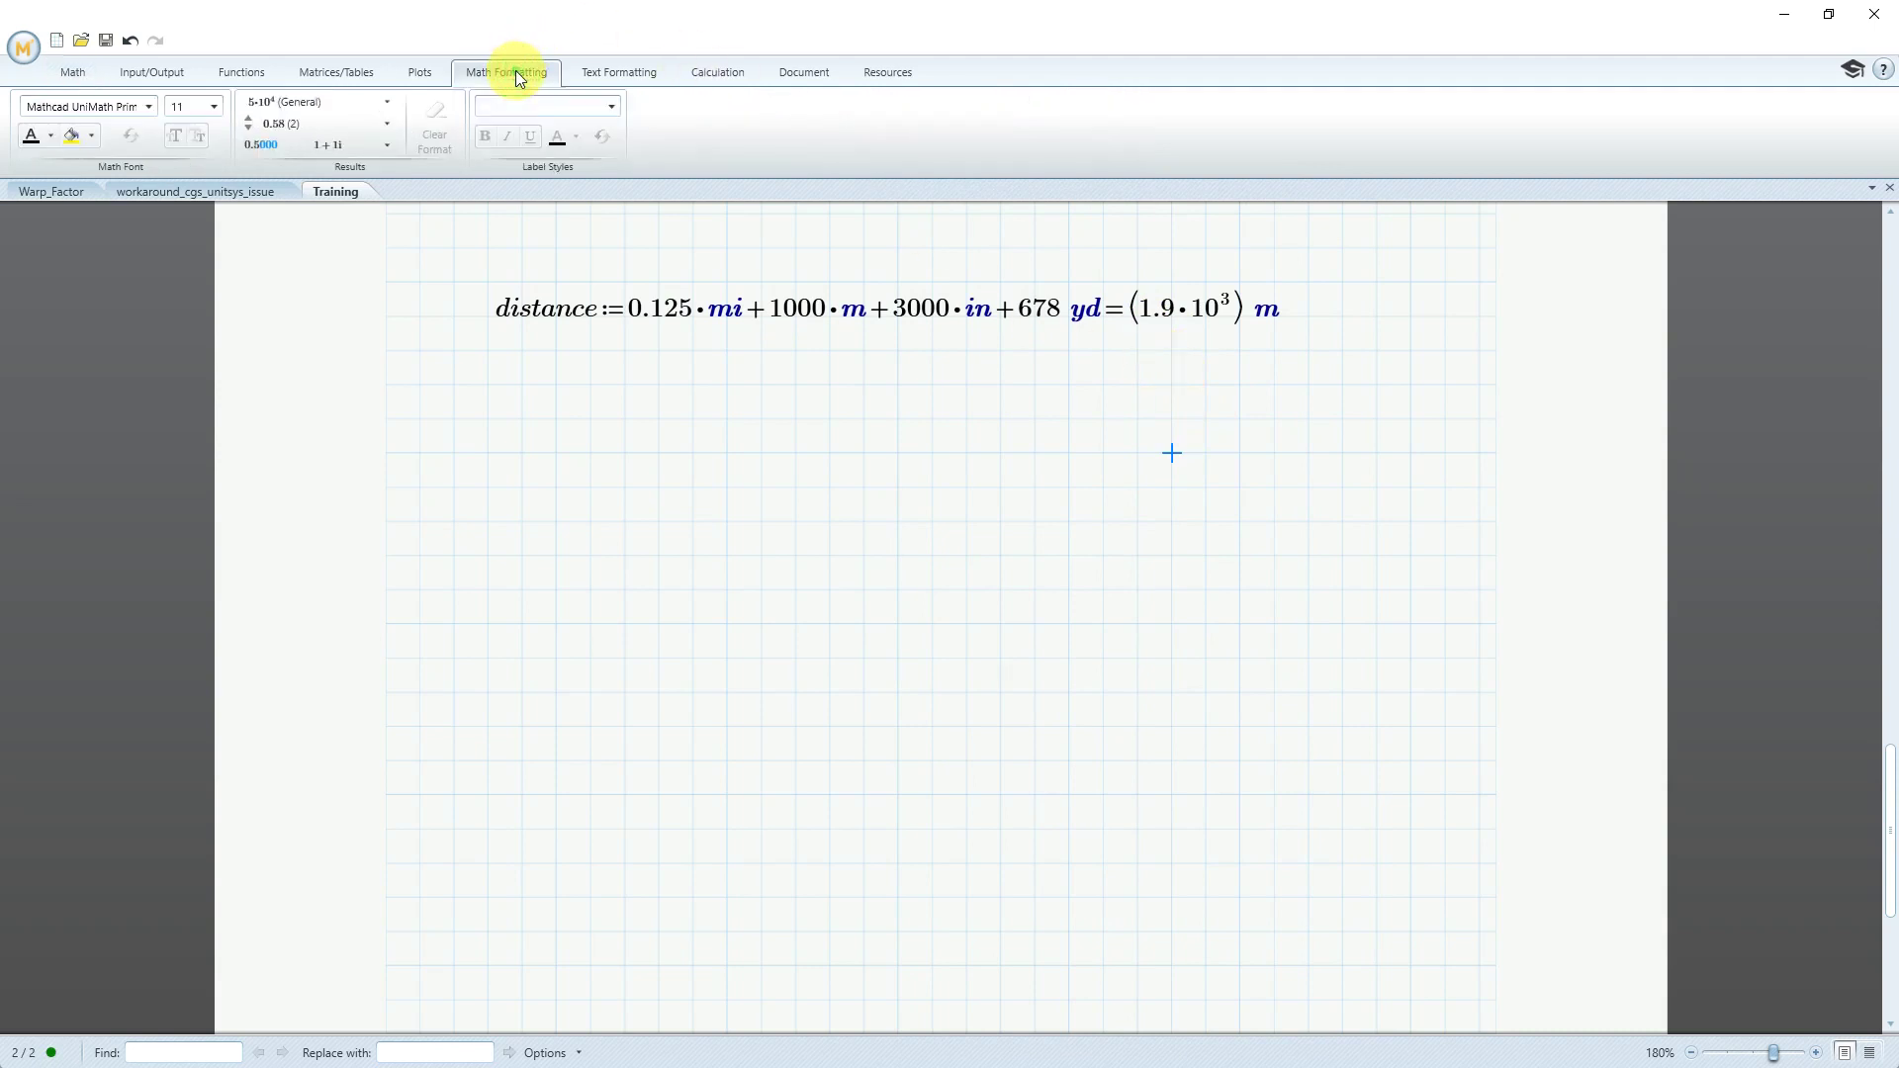
left_click(1178, 310)
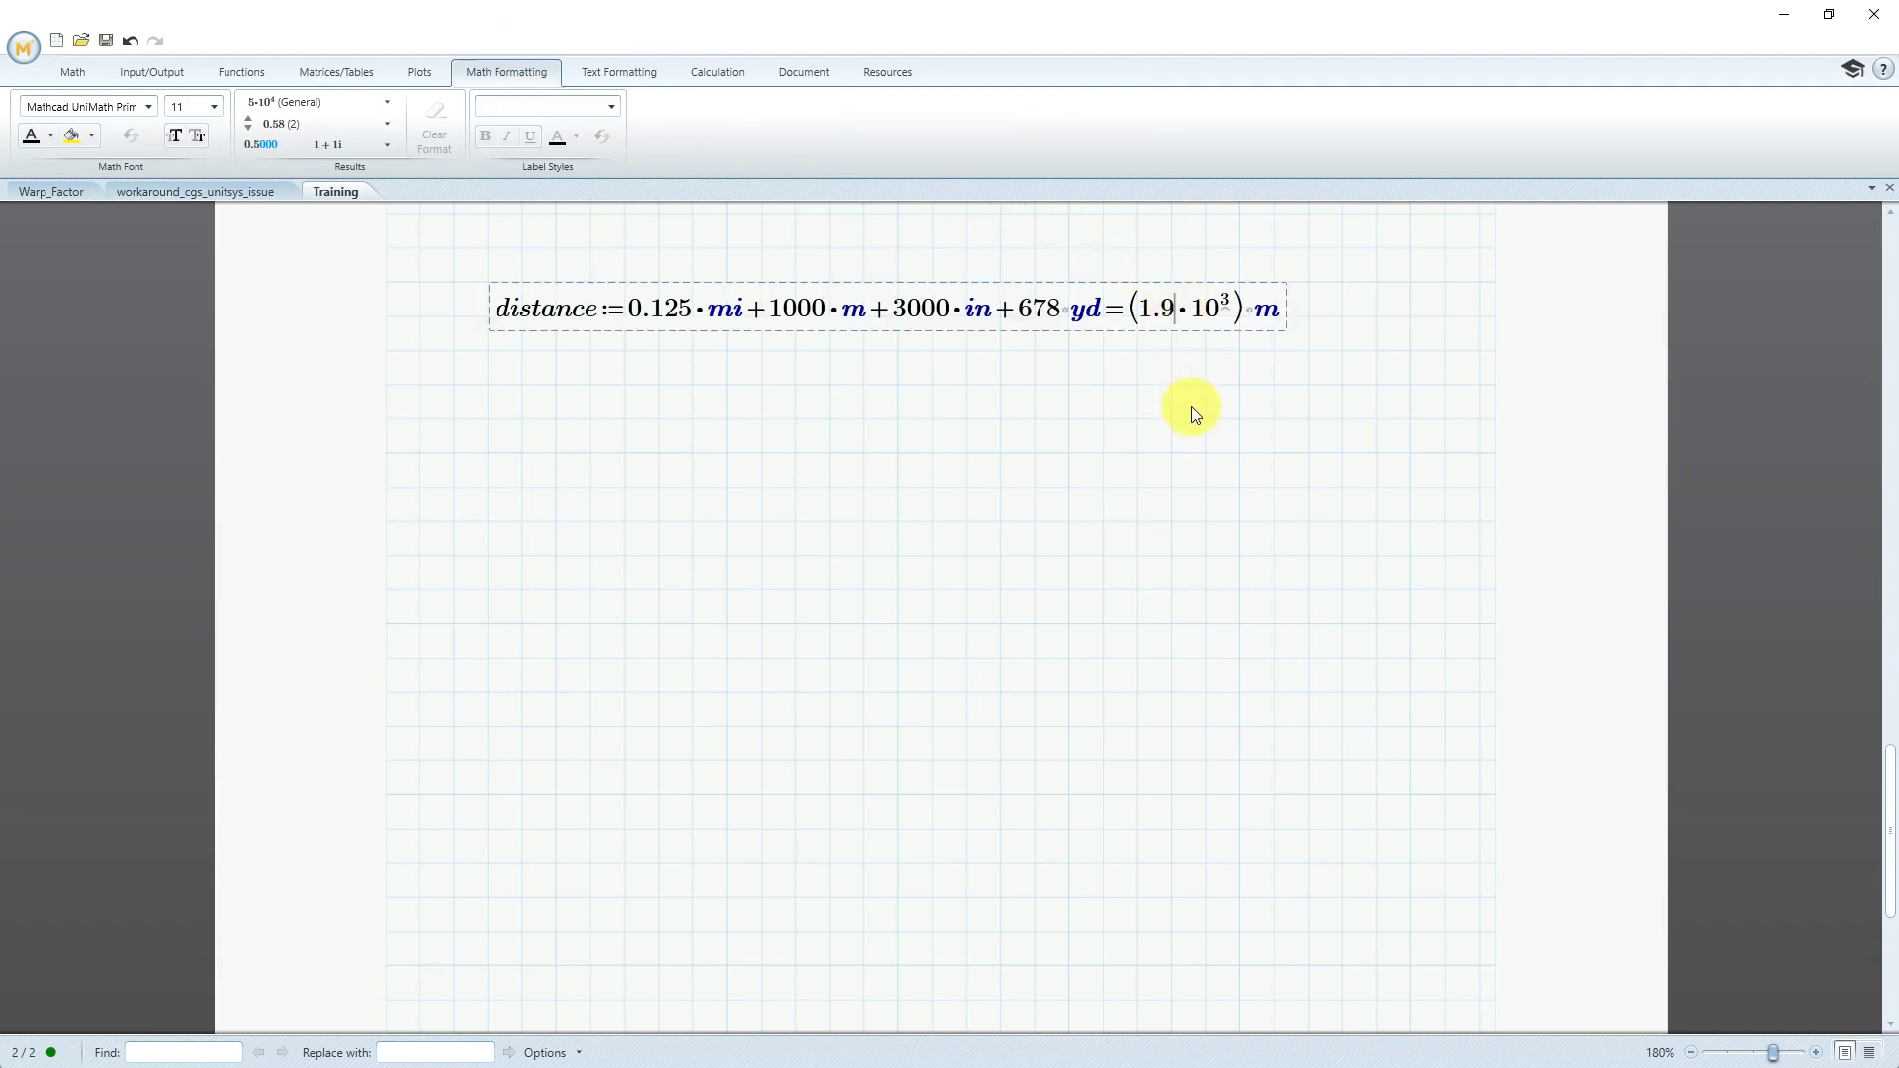
left_click(386, 104)
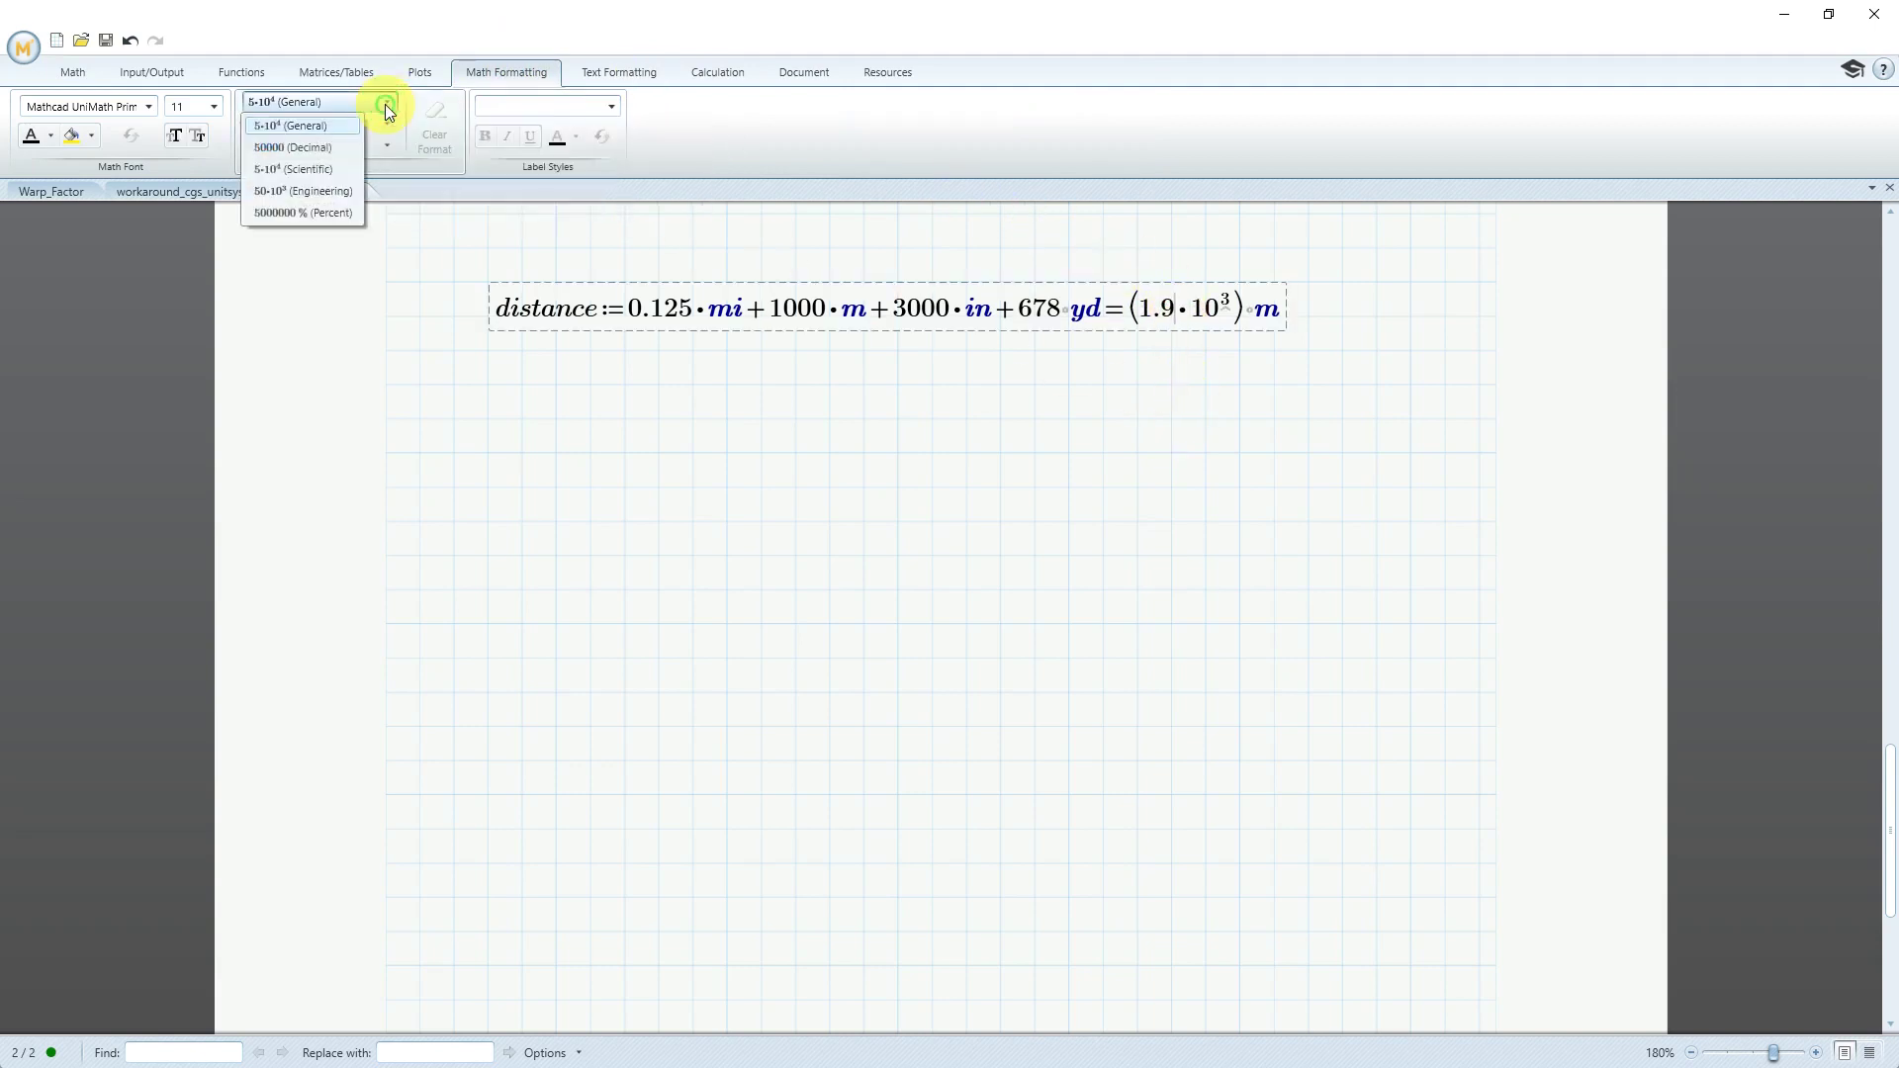
left_click(323, 147)
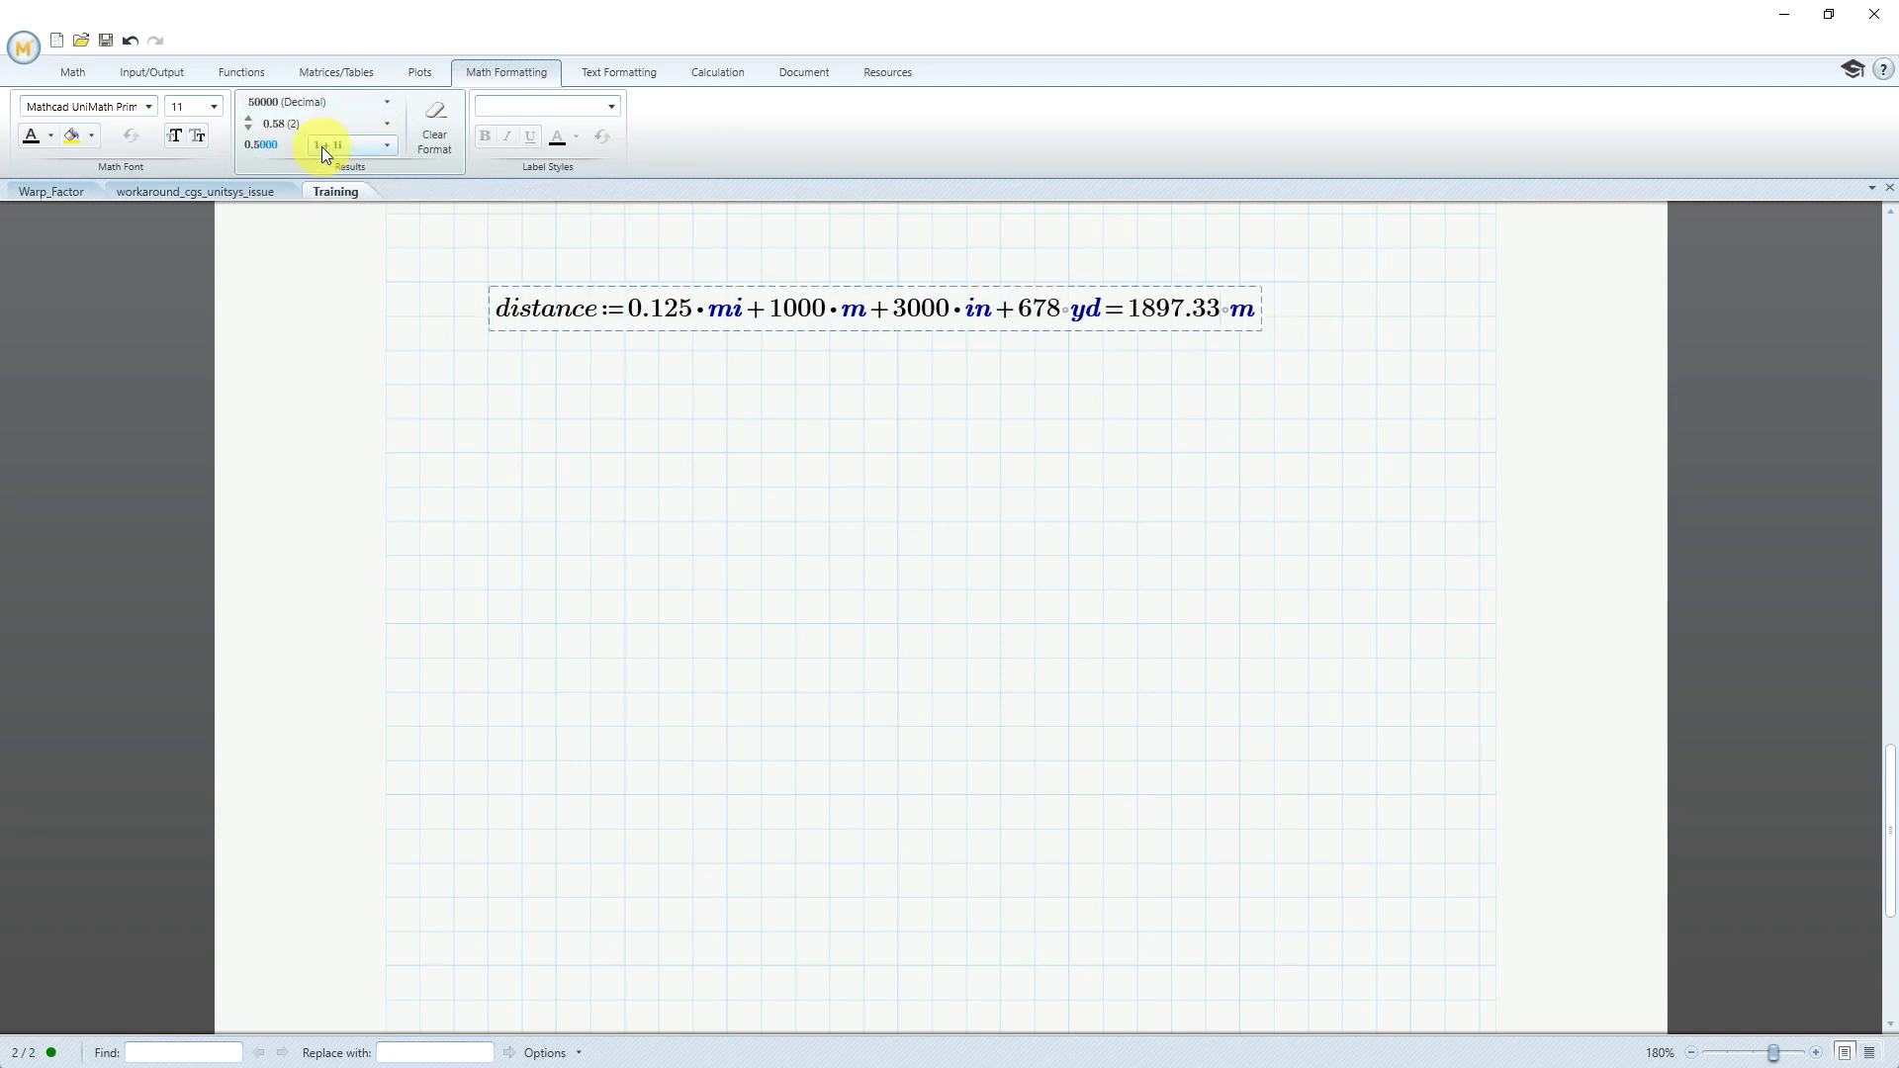
left_click(389, 105)
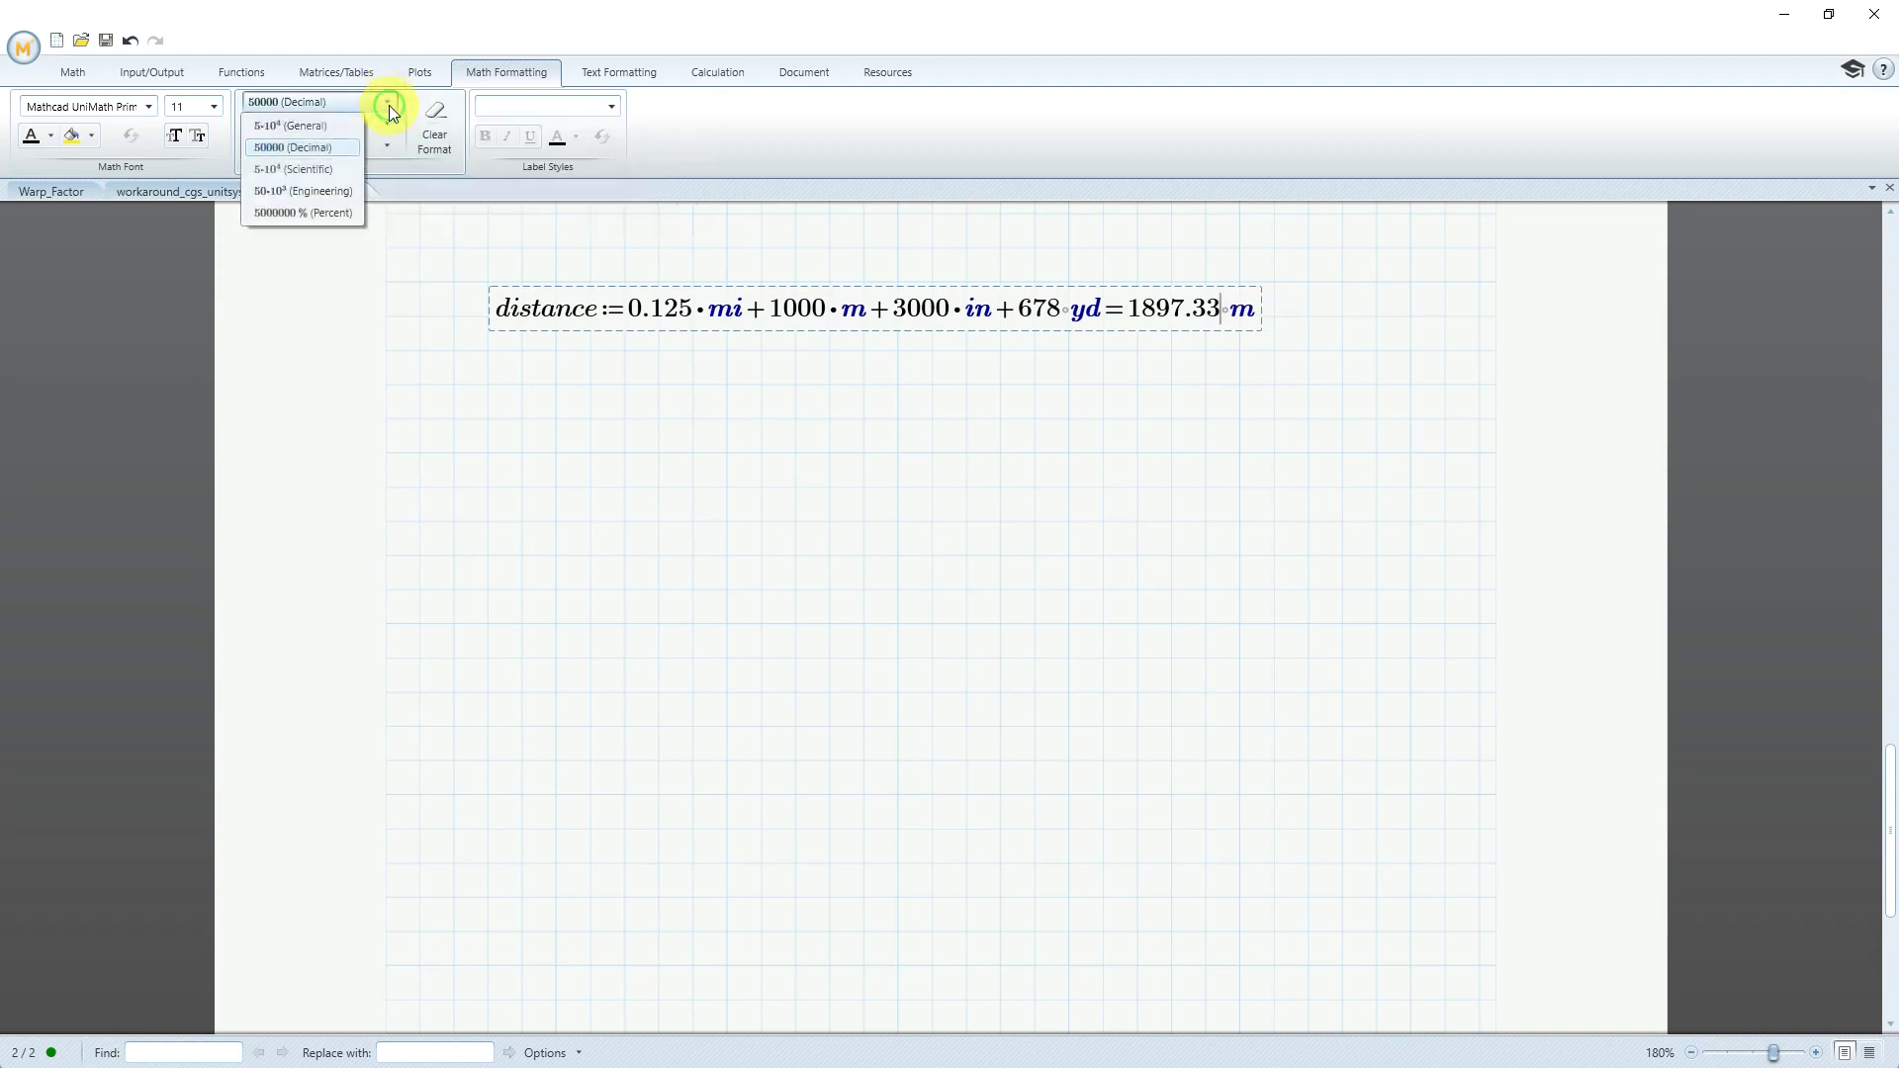
left_click(334, 190)
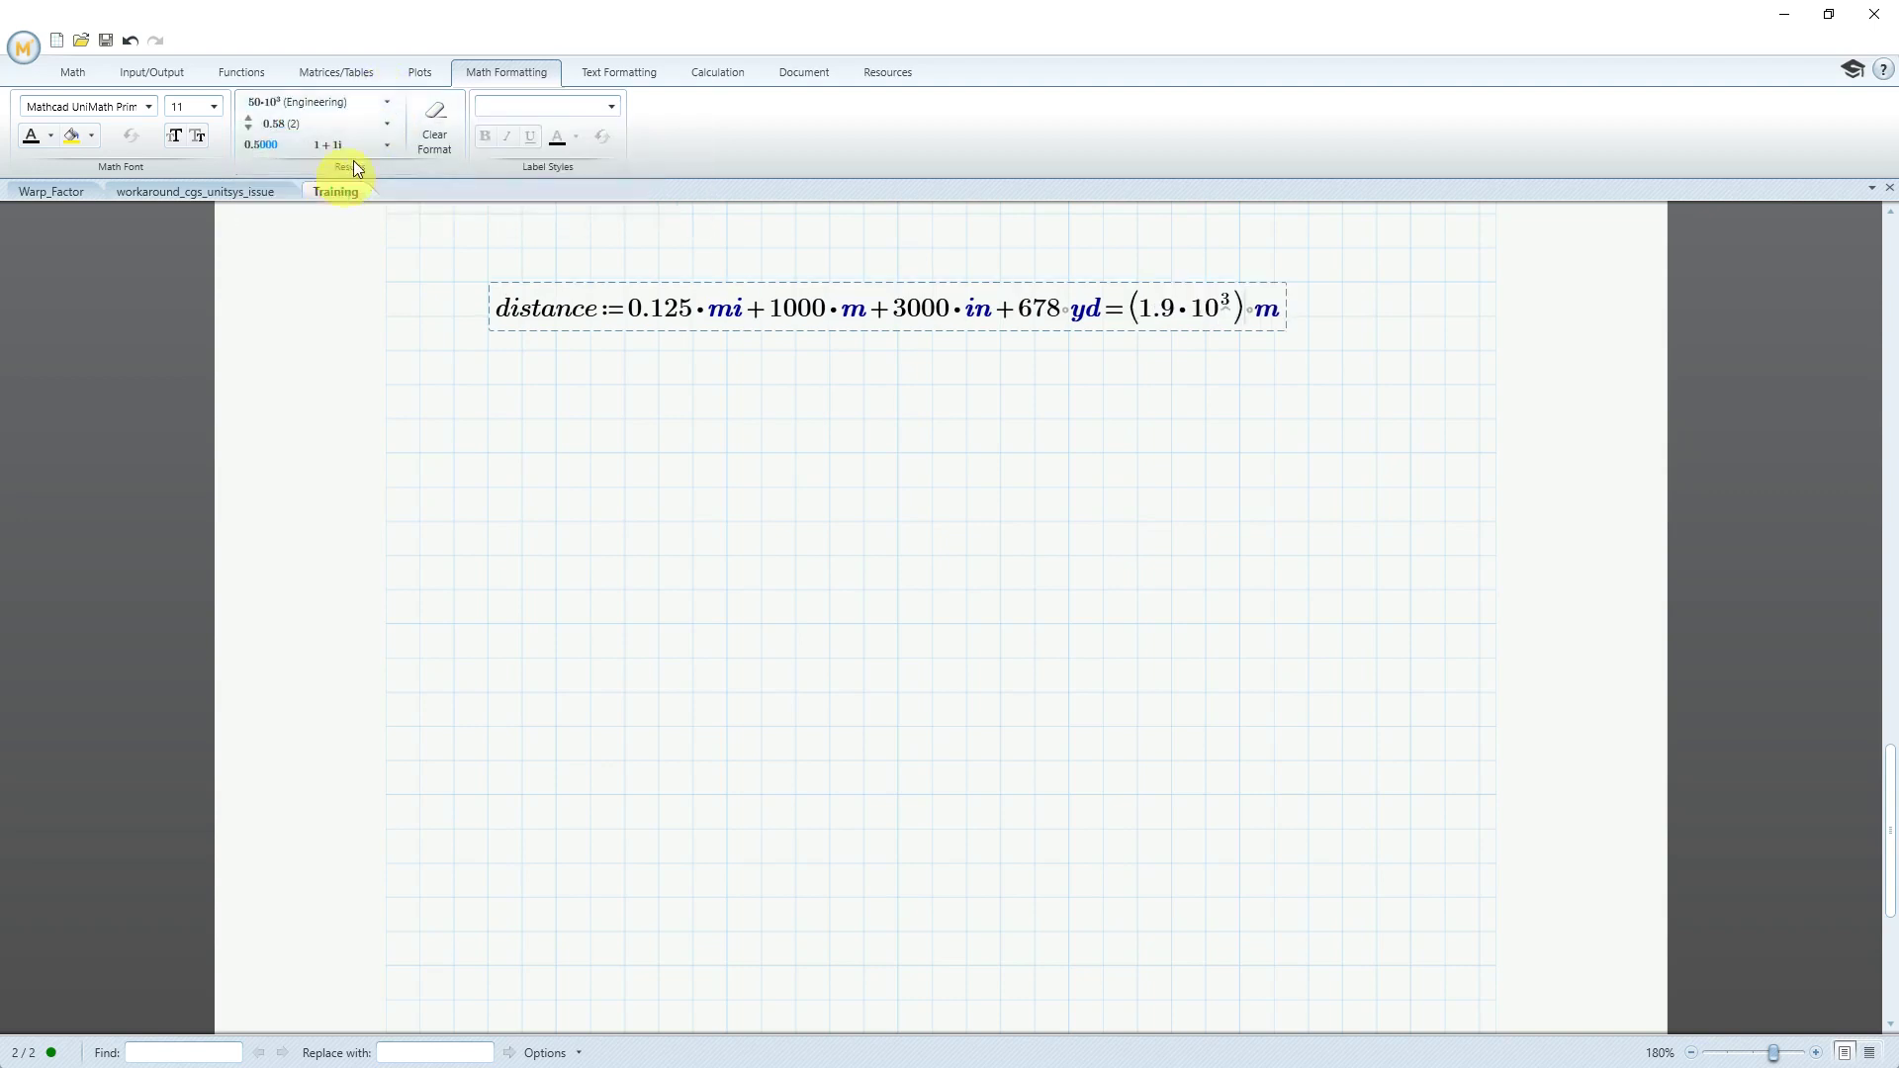
left_click(385, 105)
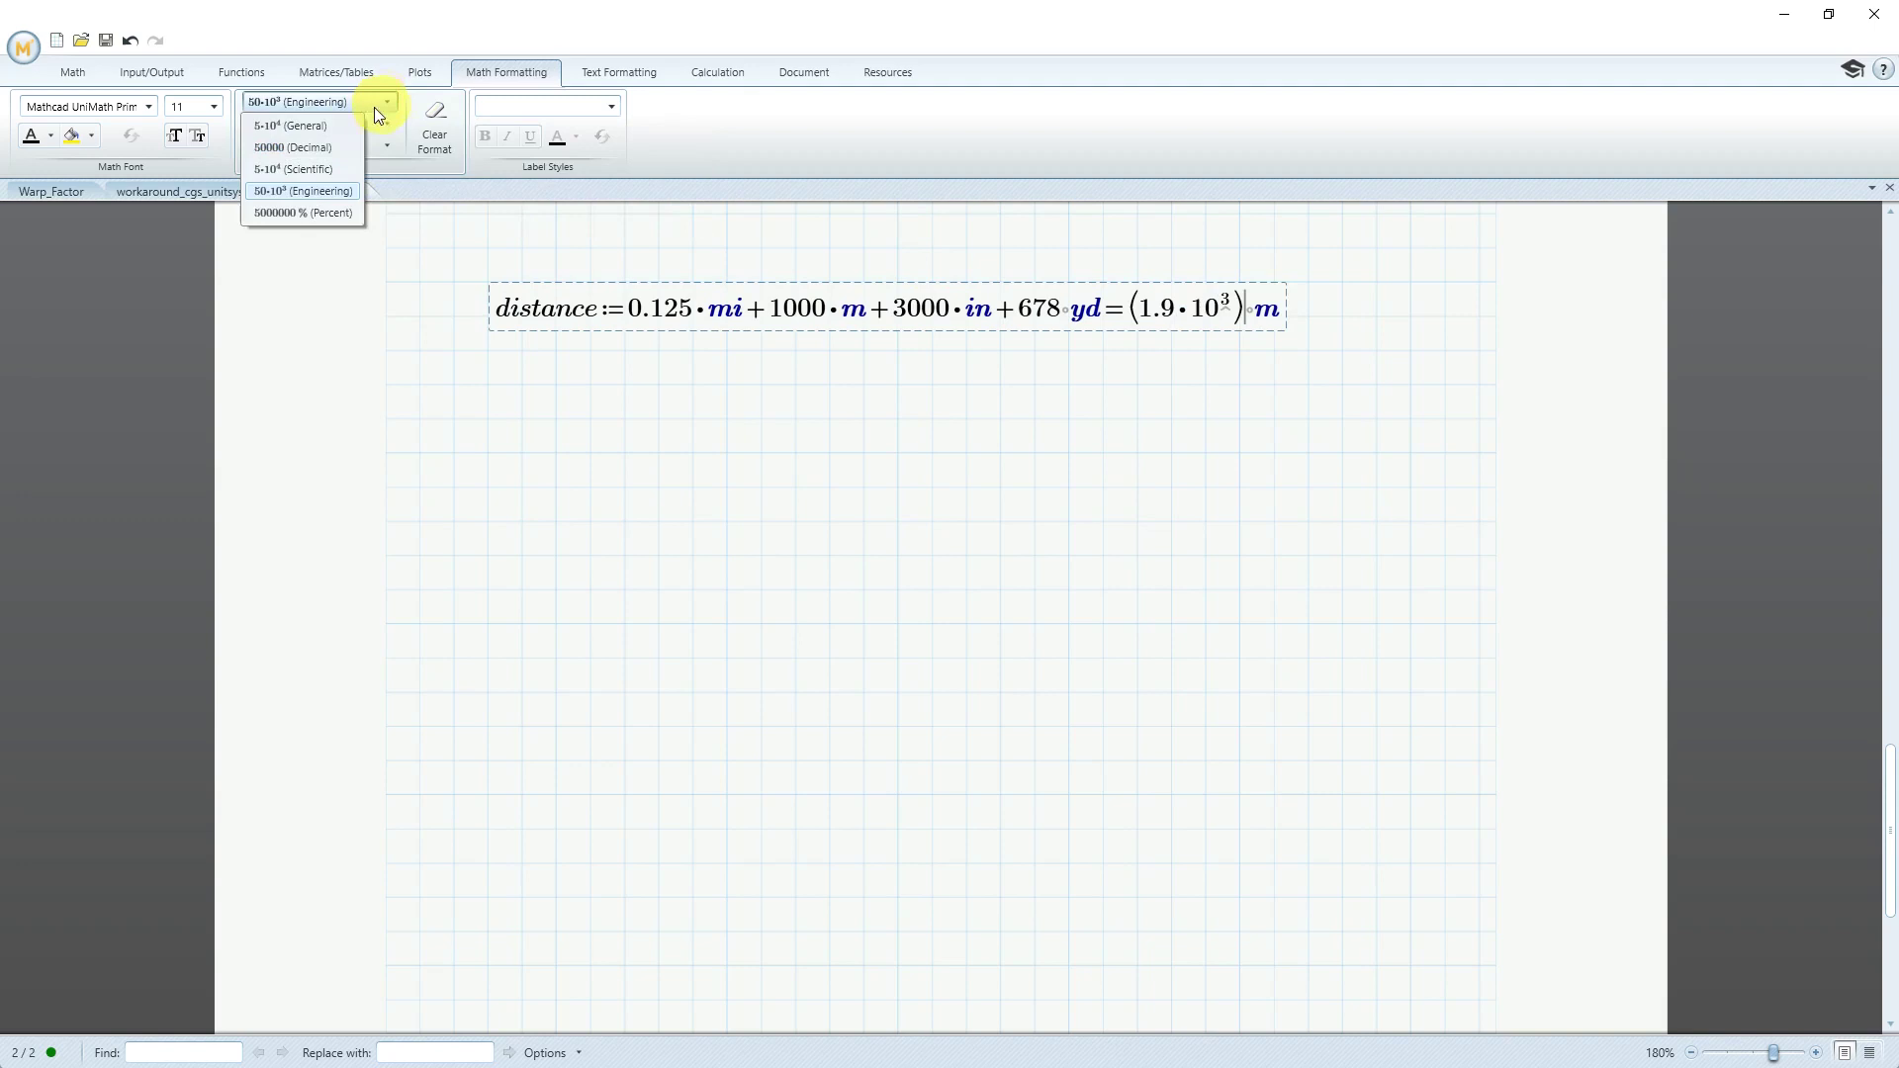
left_click(319, 147)
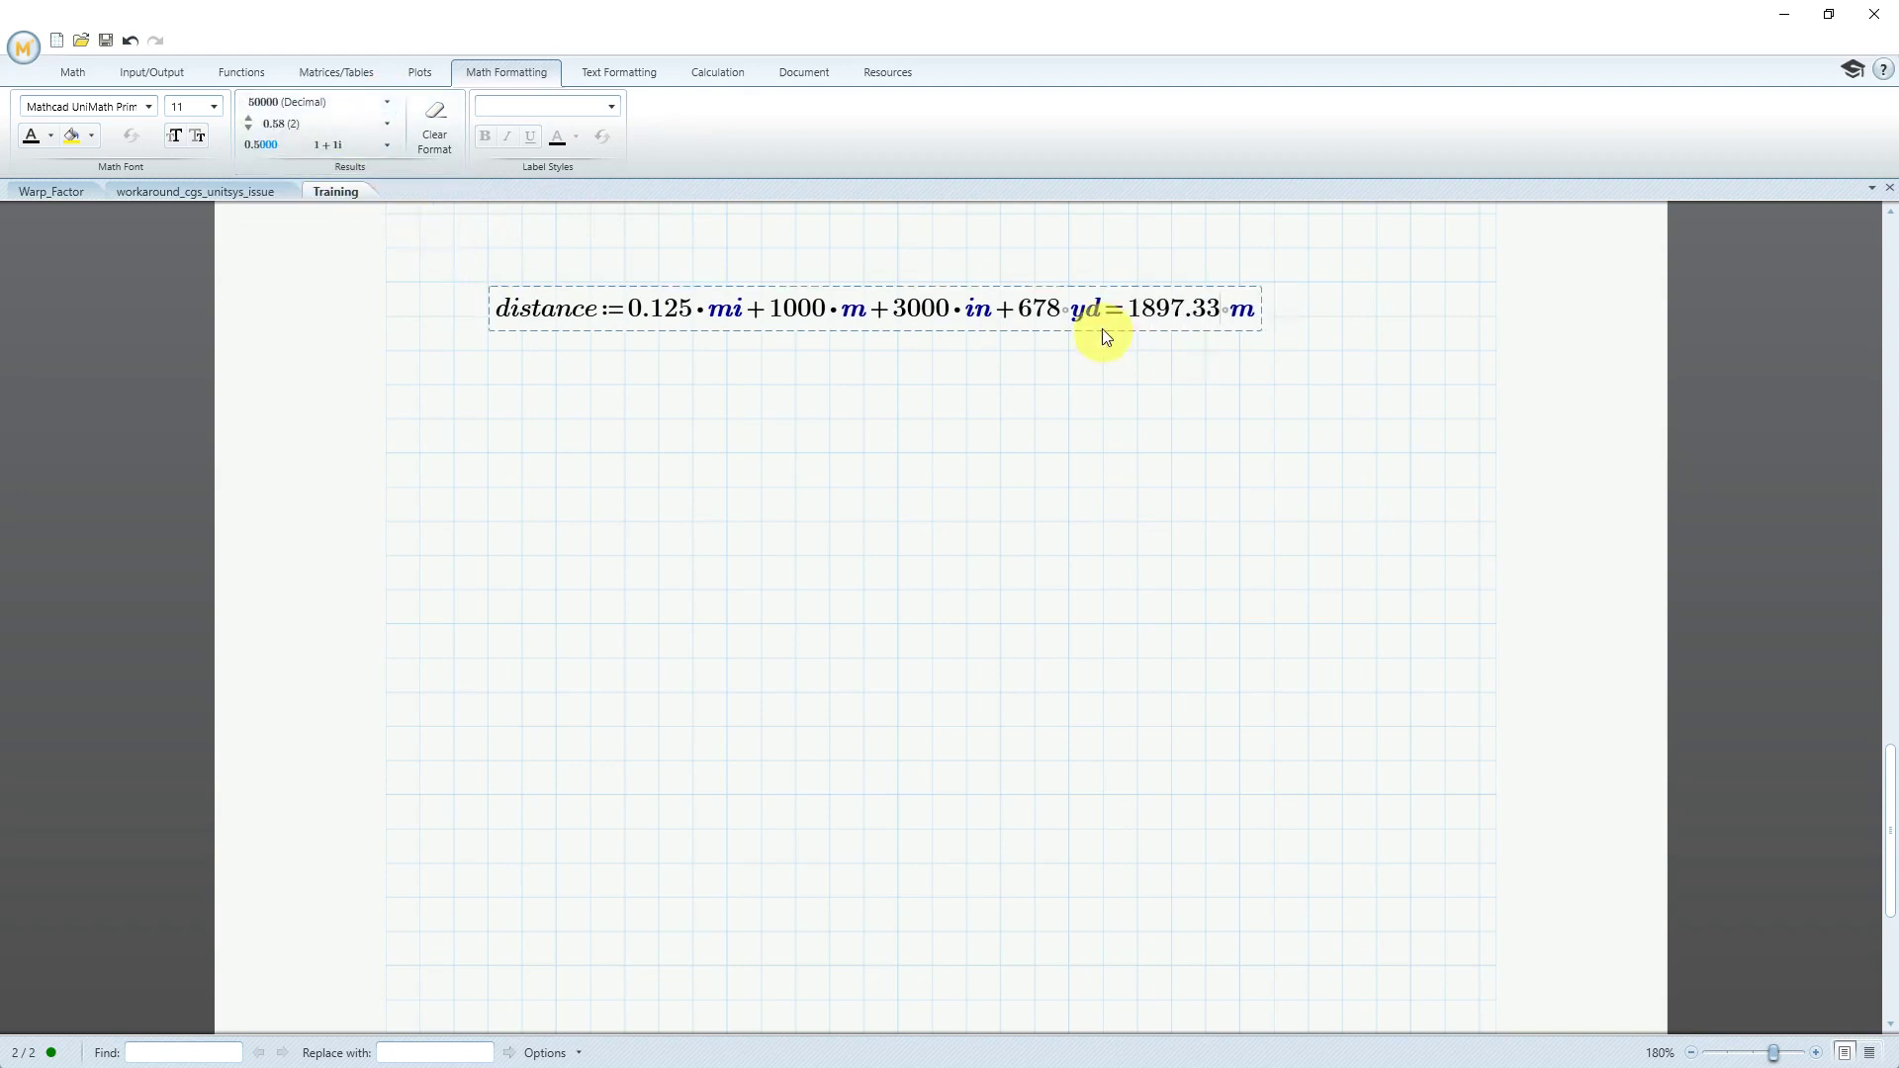
left_click(388, 122)
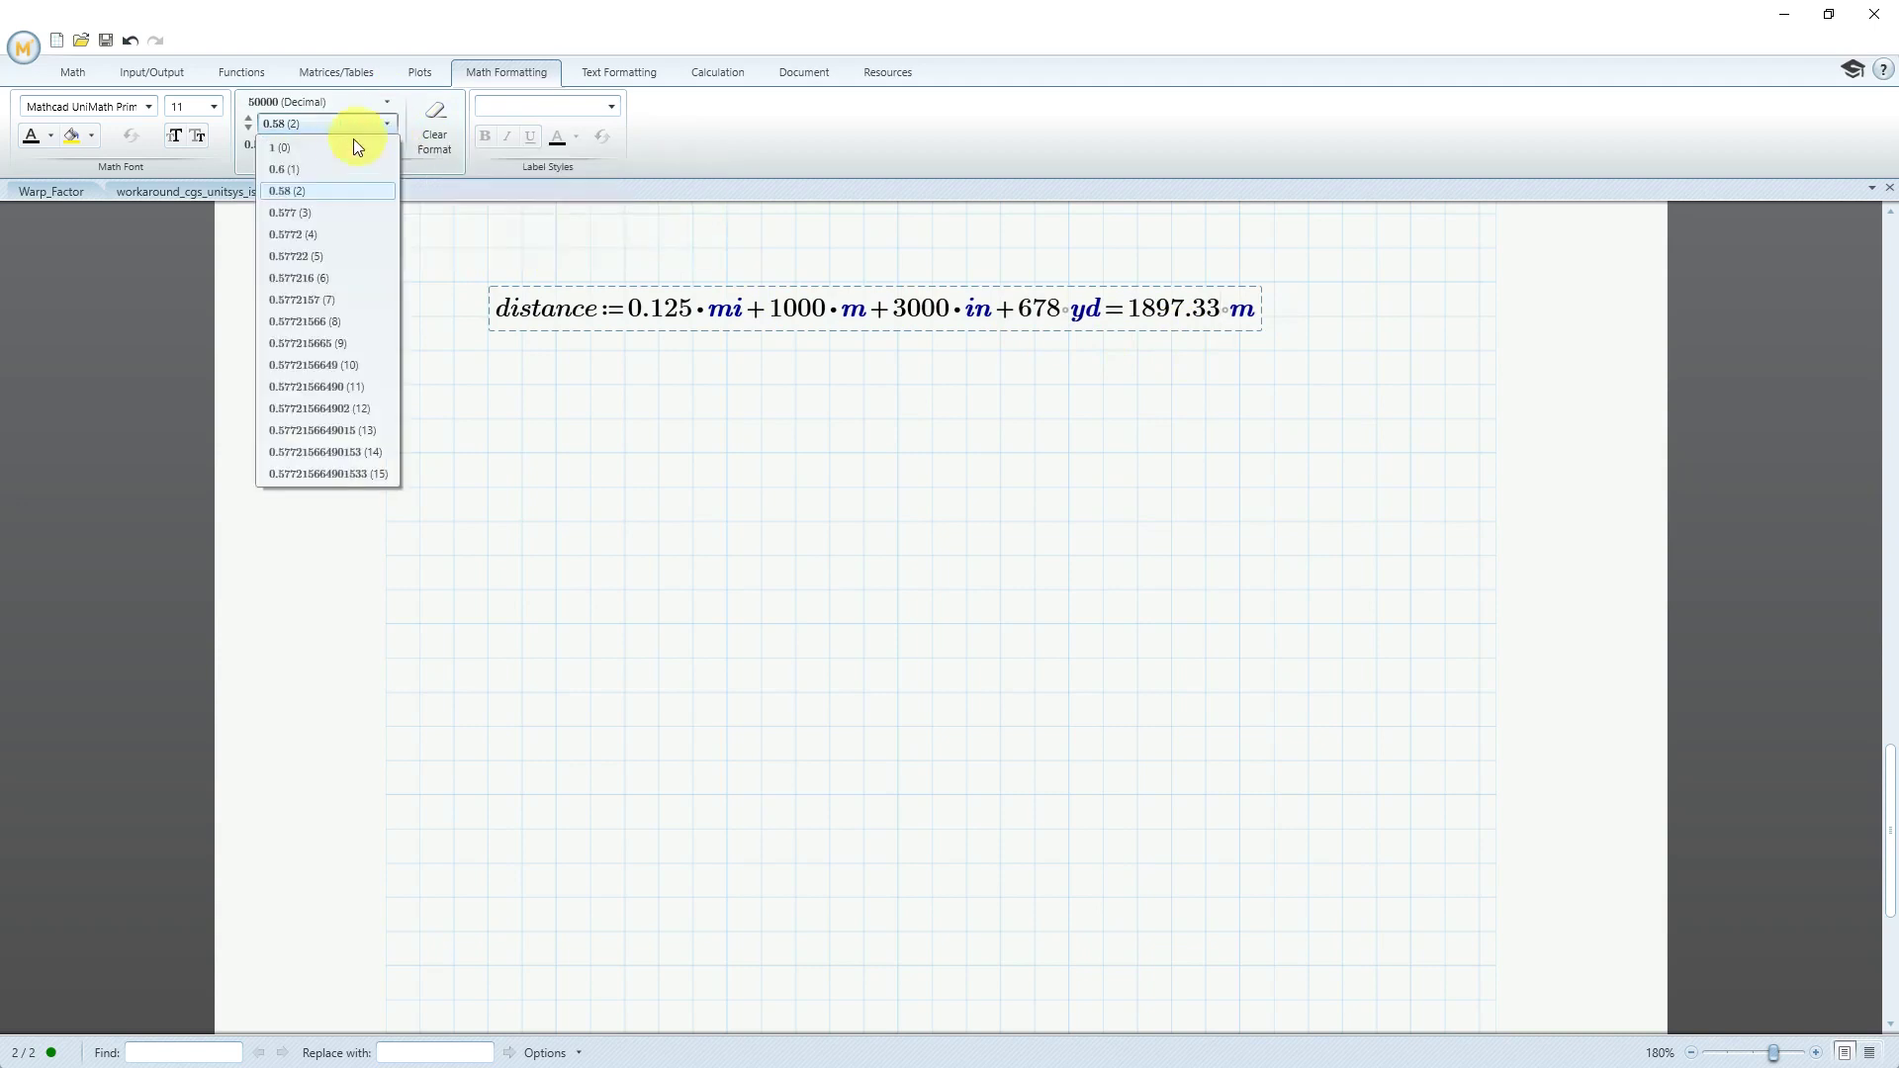
left_click(315, 234)
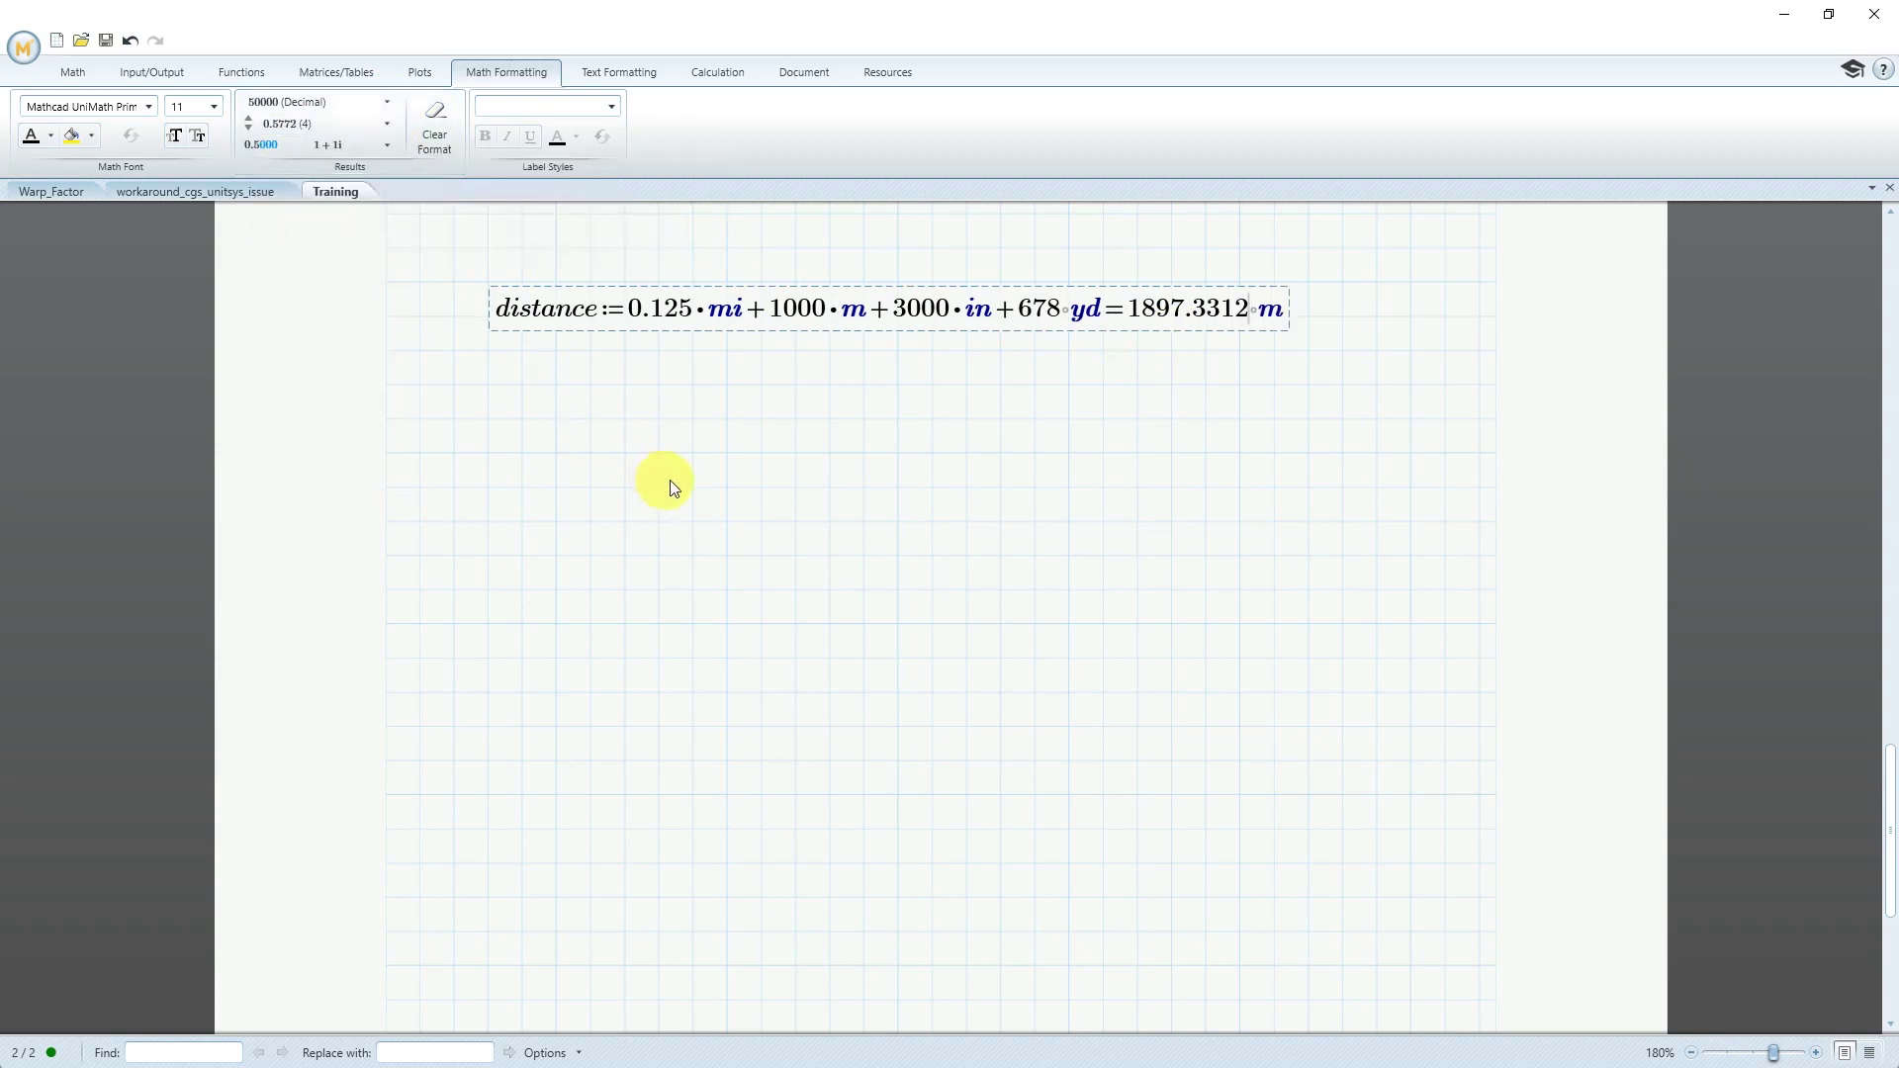
left_click(487, 419)
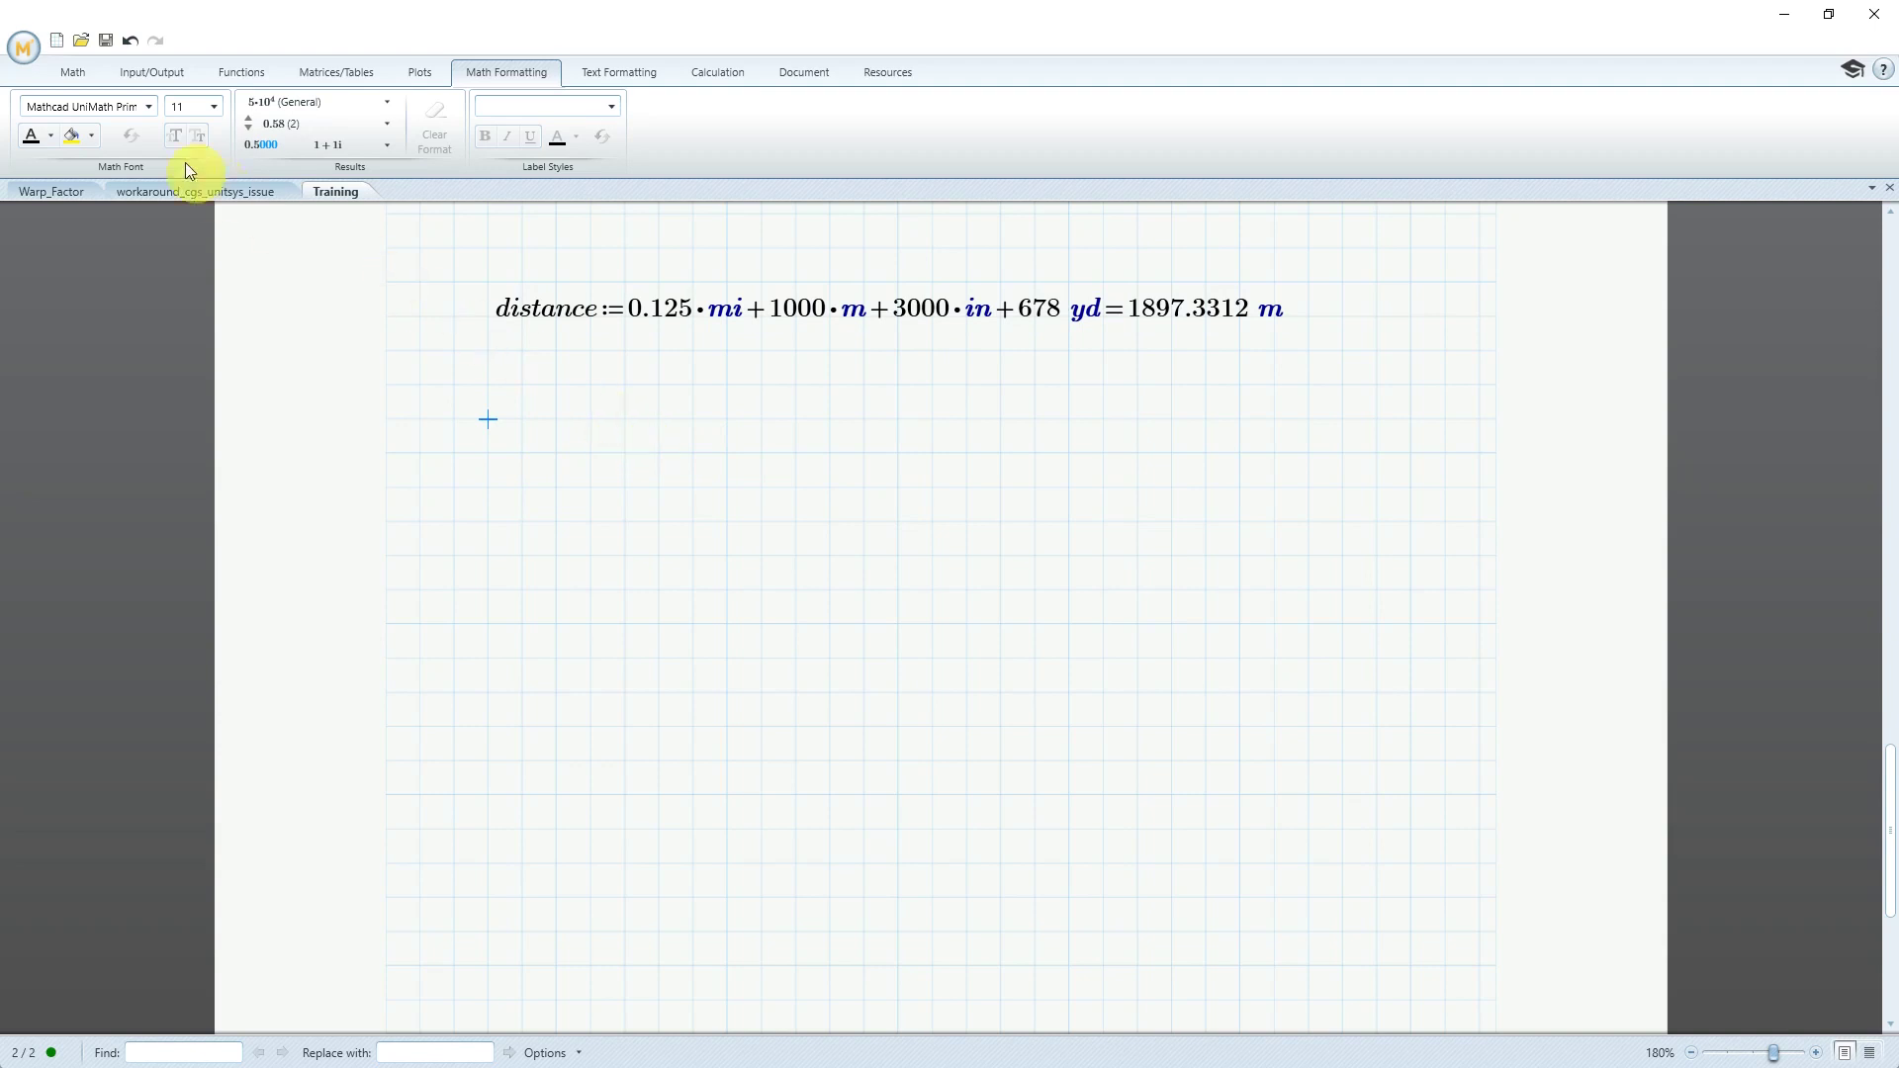
left_click(77, 74)
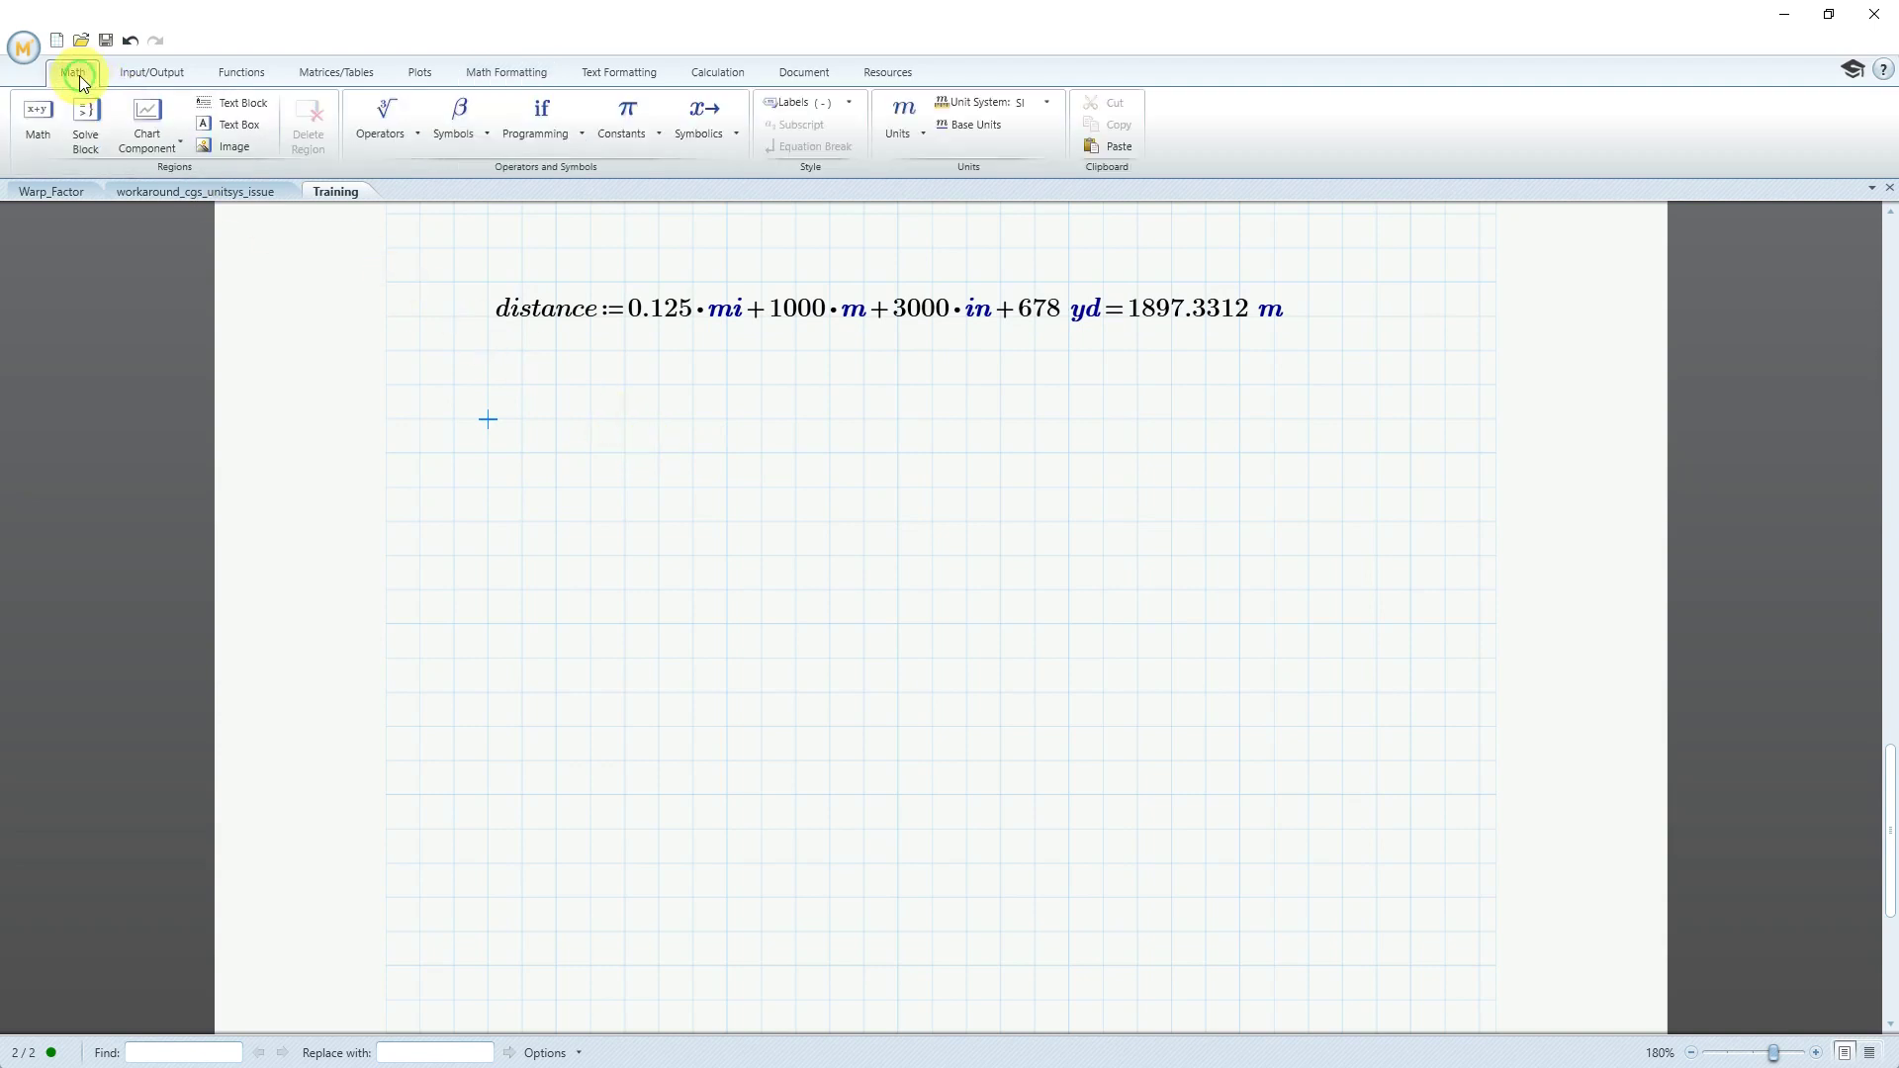
left_click(1047, 103)
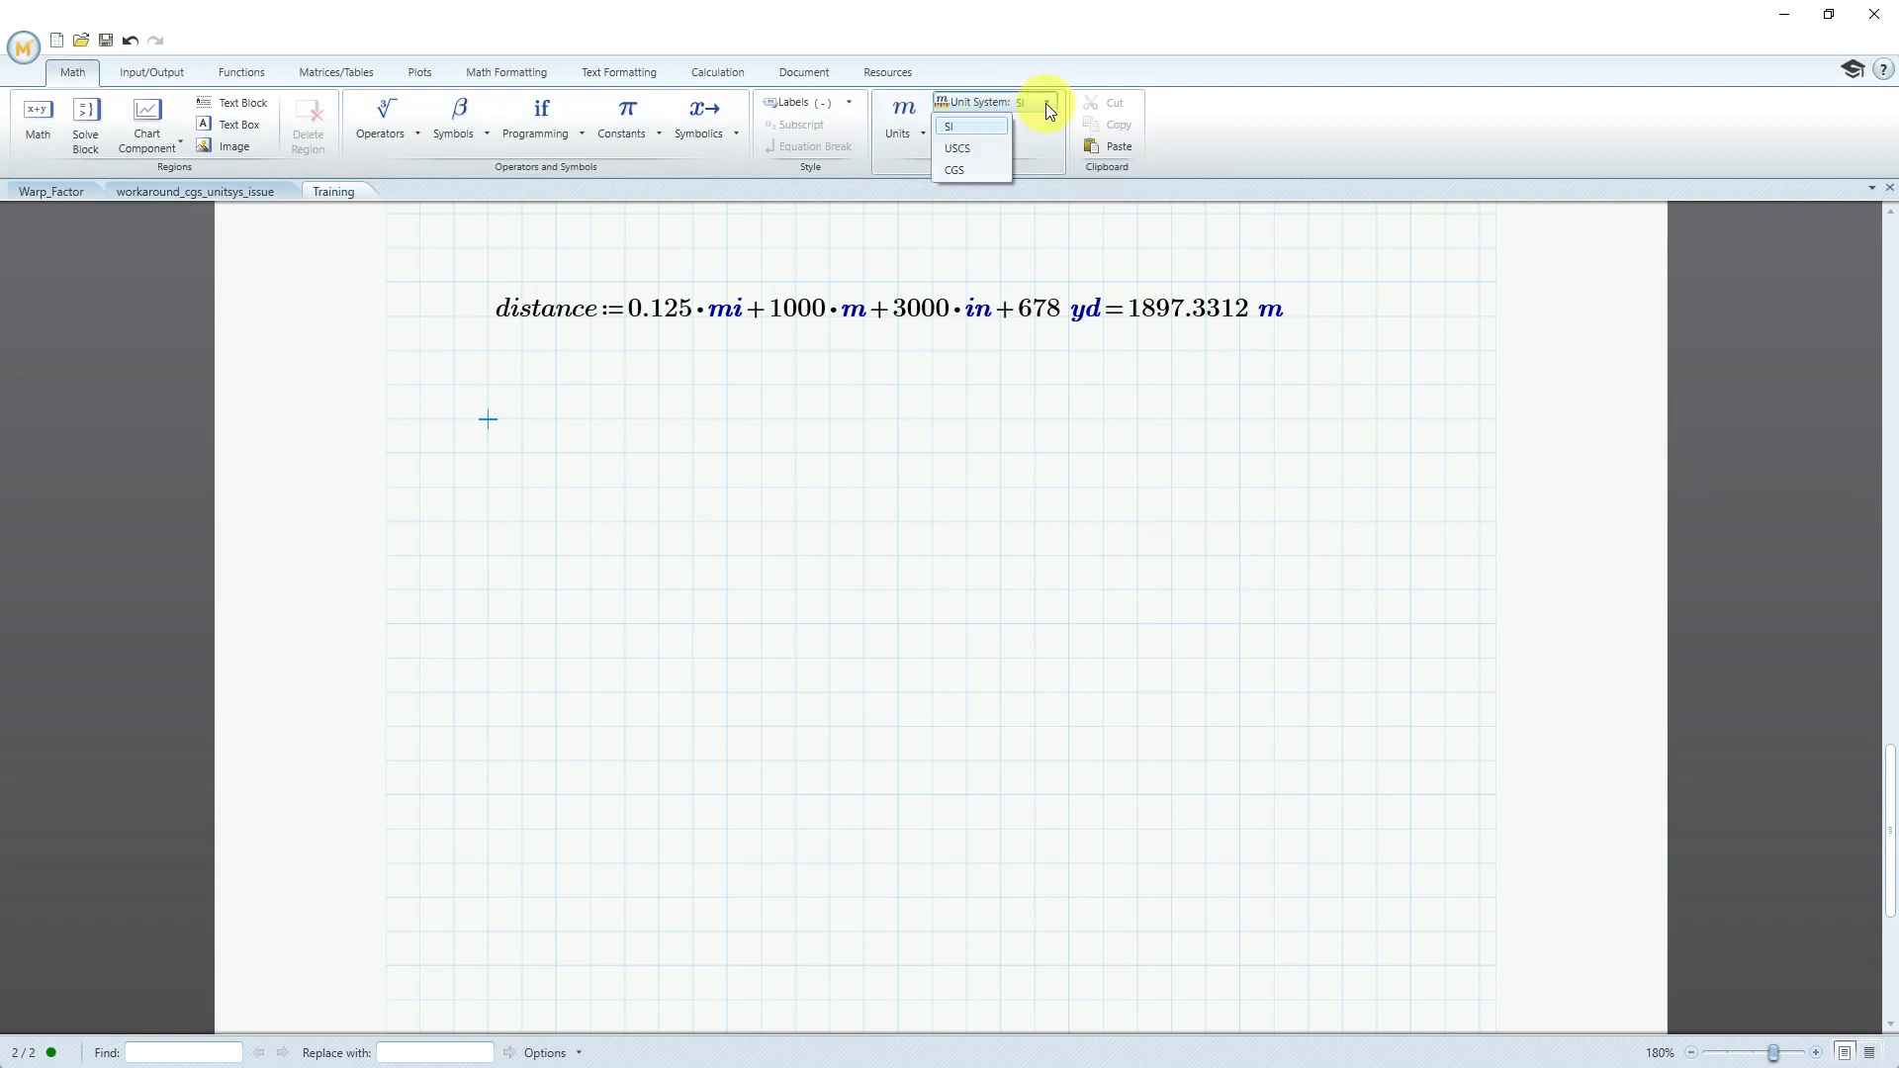
left_click(971, 149)
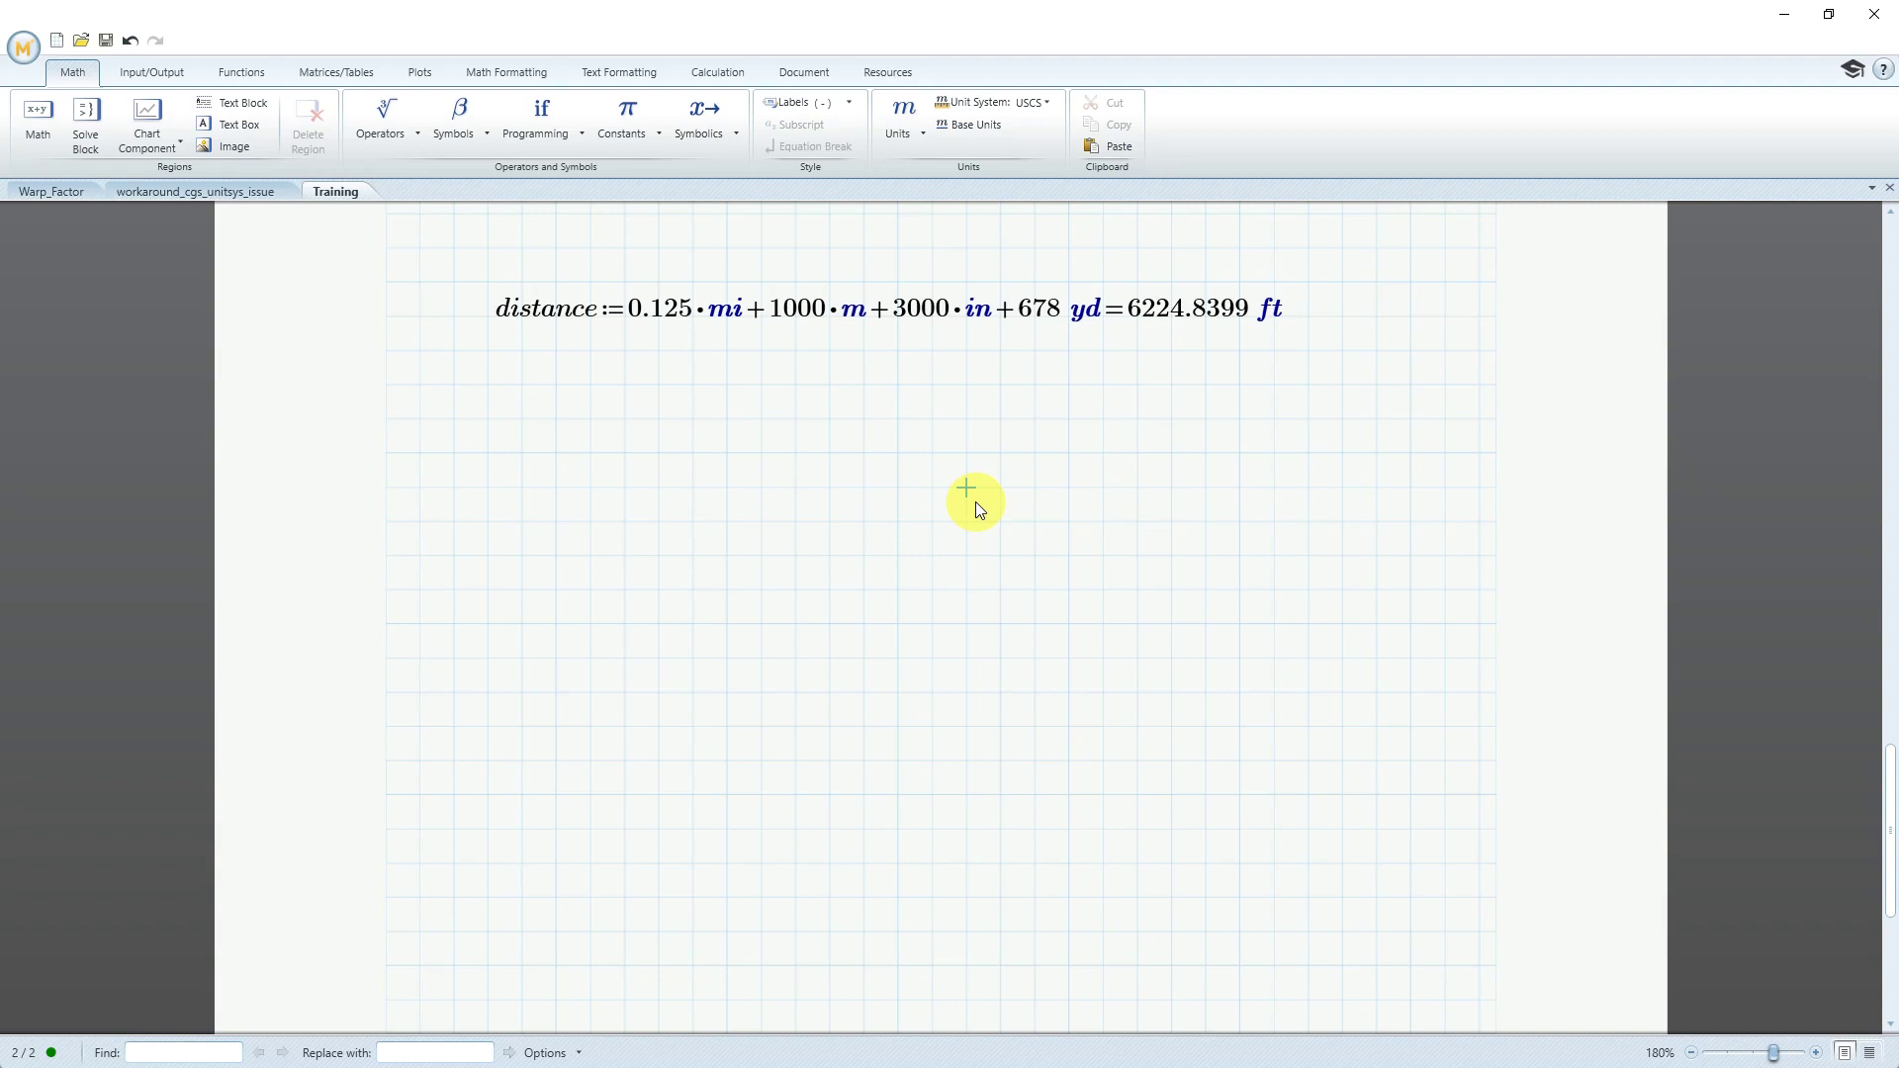
left_click(1050, 102)
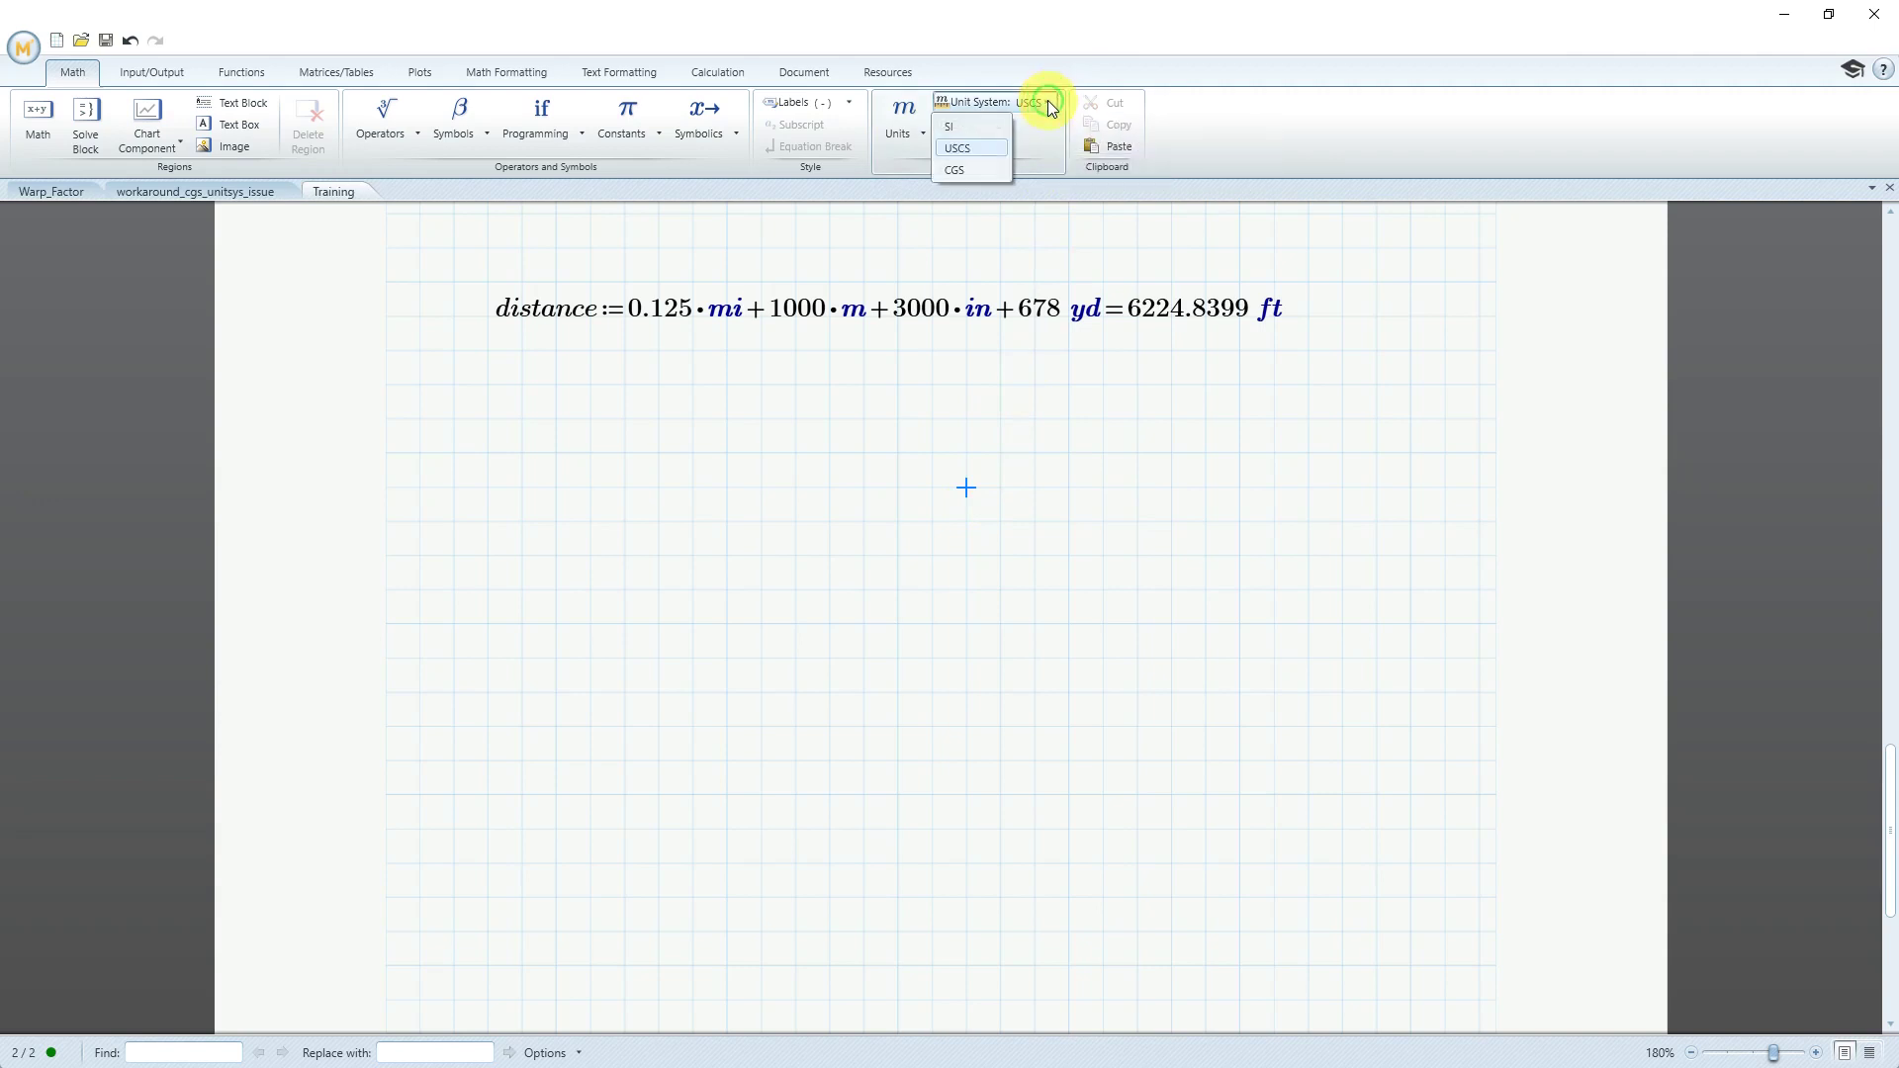
left_click(961, 172)
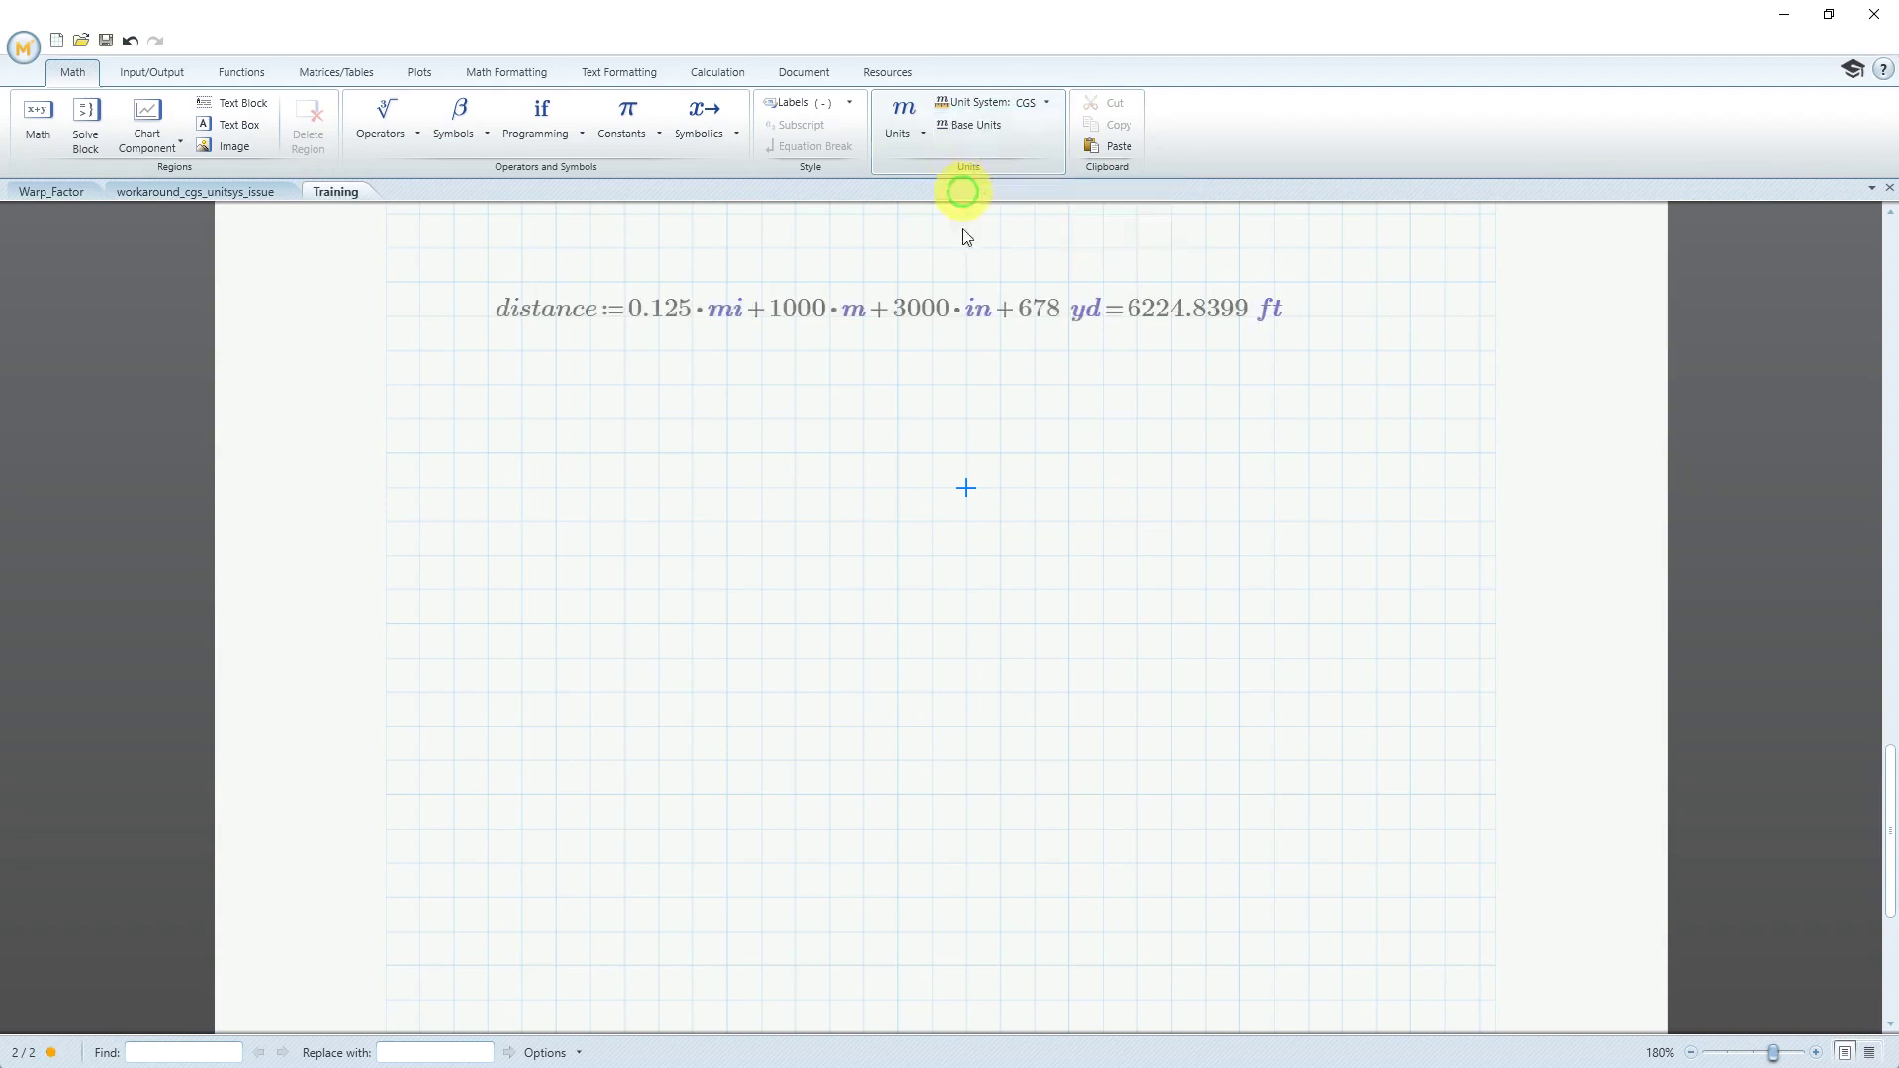
left_click(944, 465)
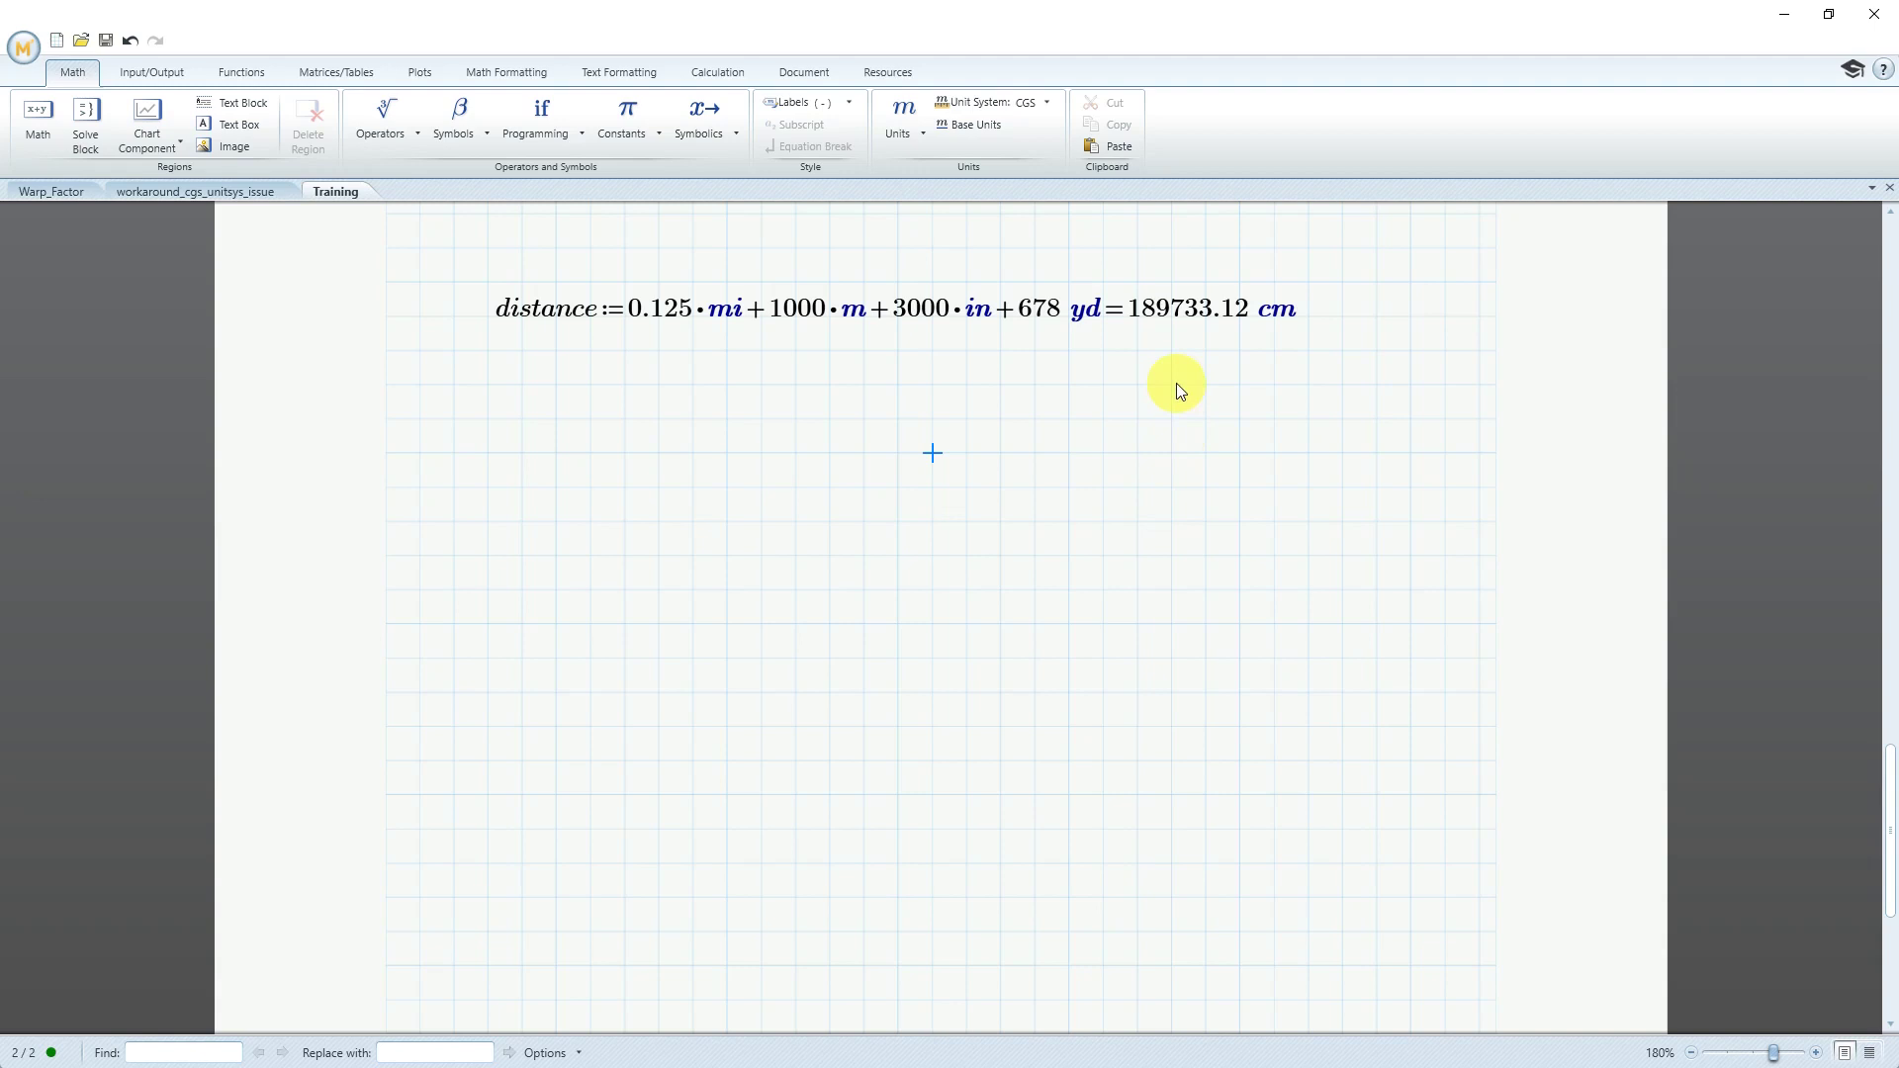
left_click(1044, 103)
left_click(947, 127)
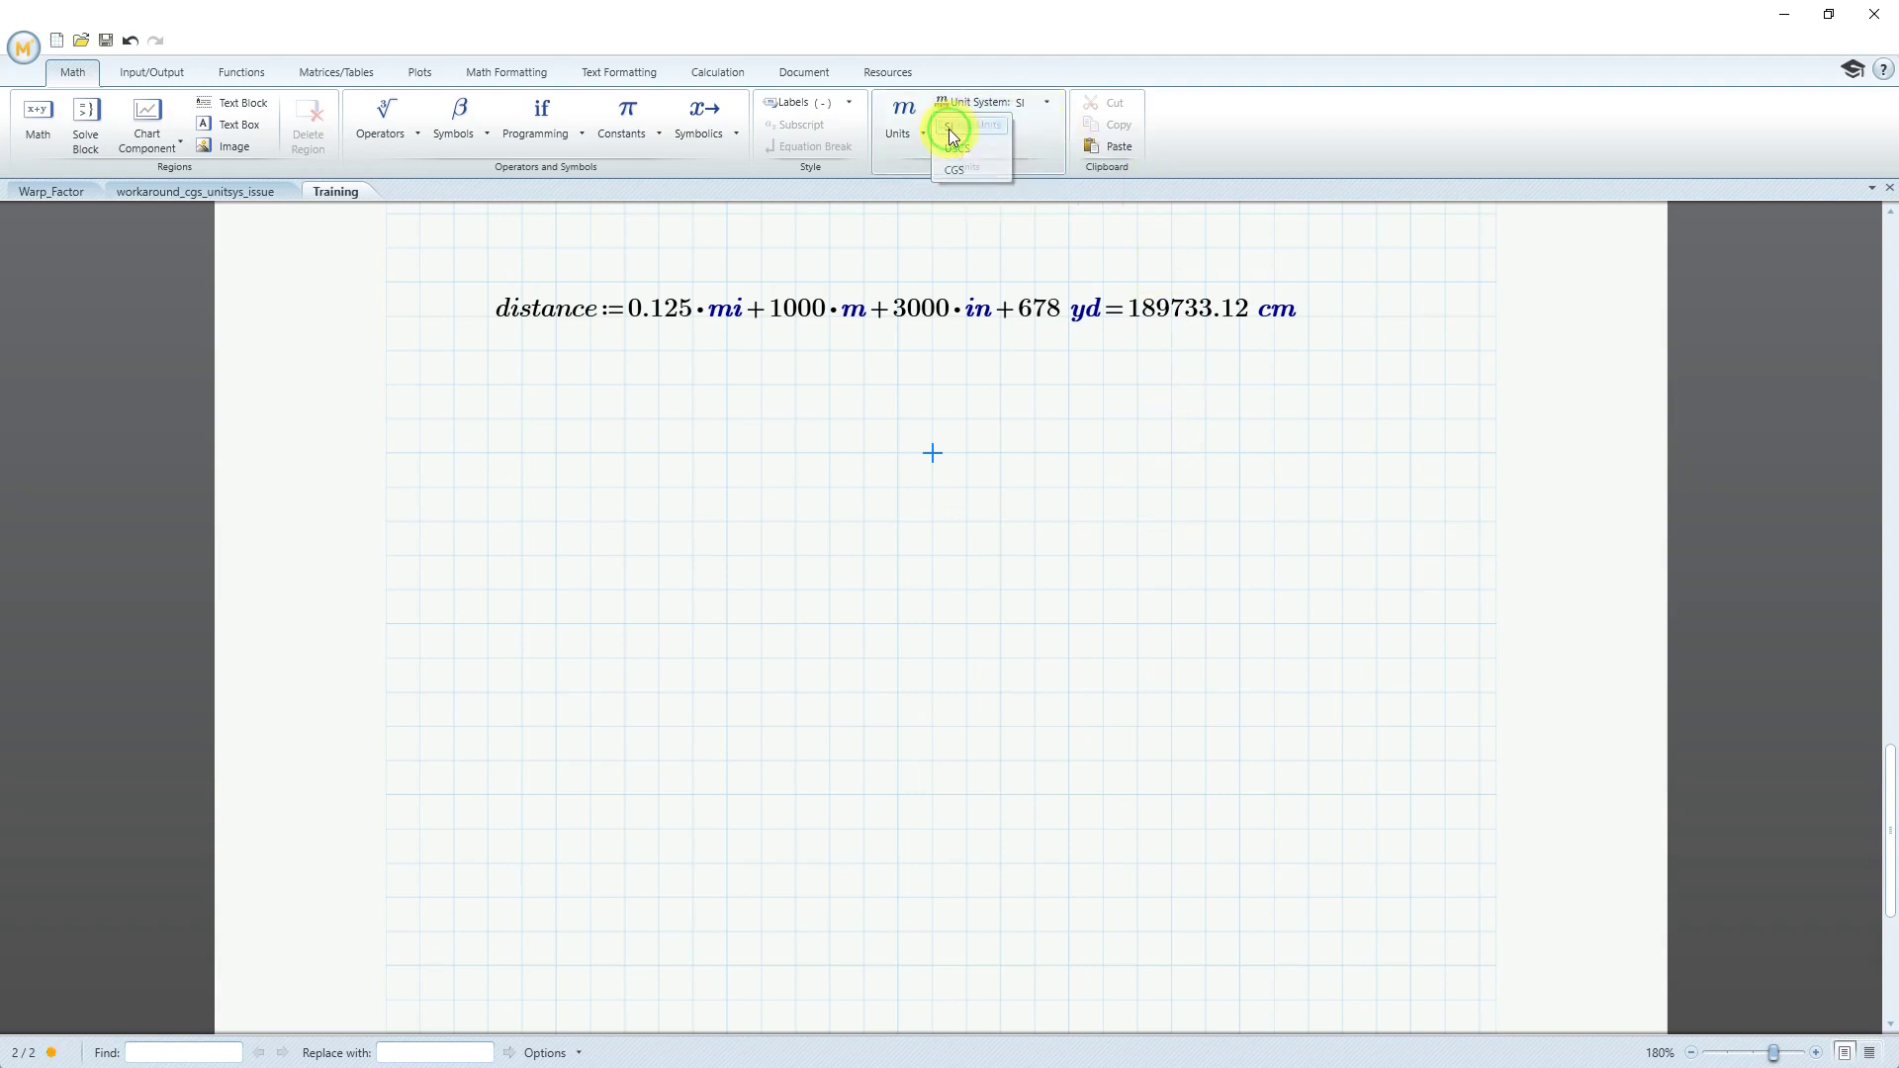
left_click(772, 436)
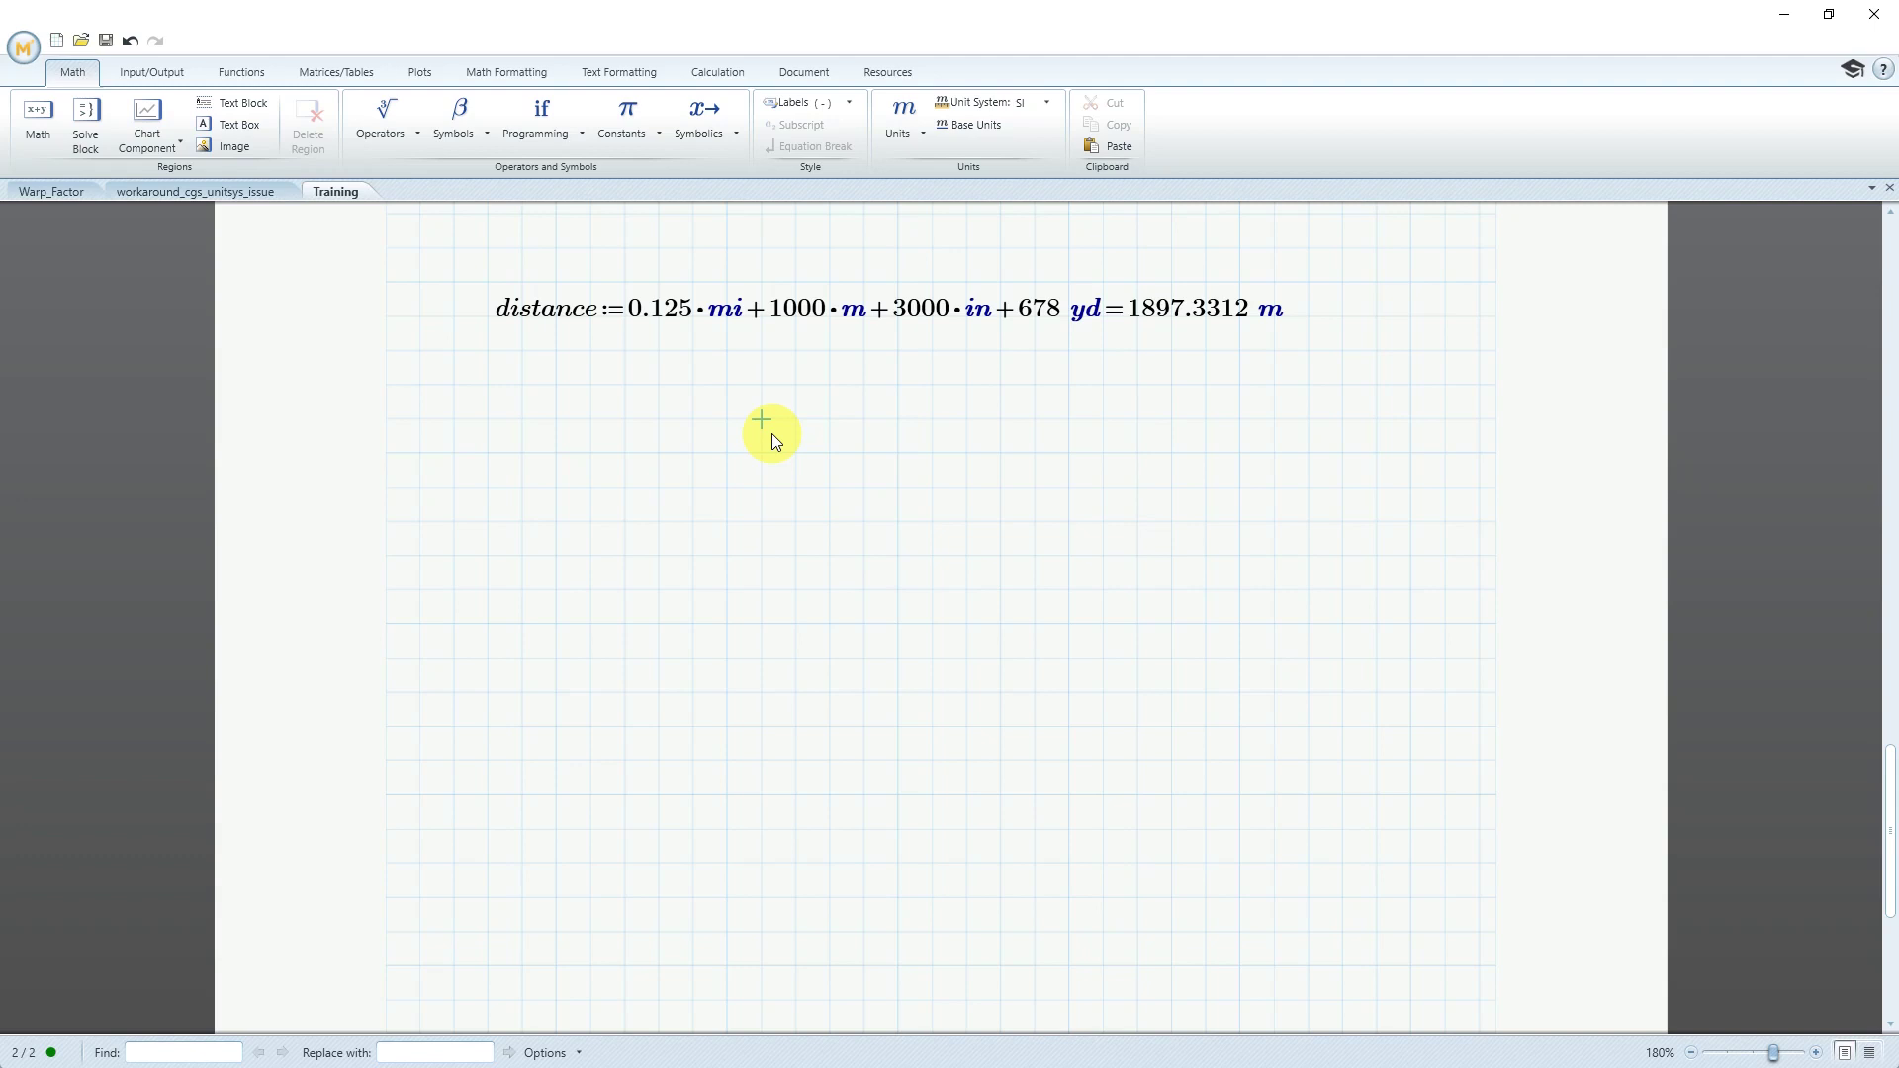
Below the distance equation, define I := 167.5·A with amperes from the Units gallery
left_click(492, 419)
type("I:=")
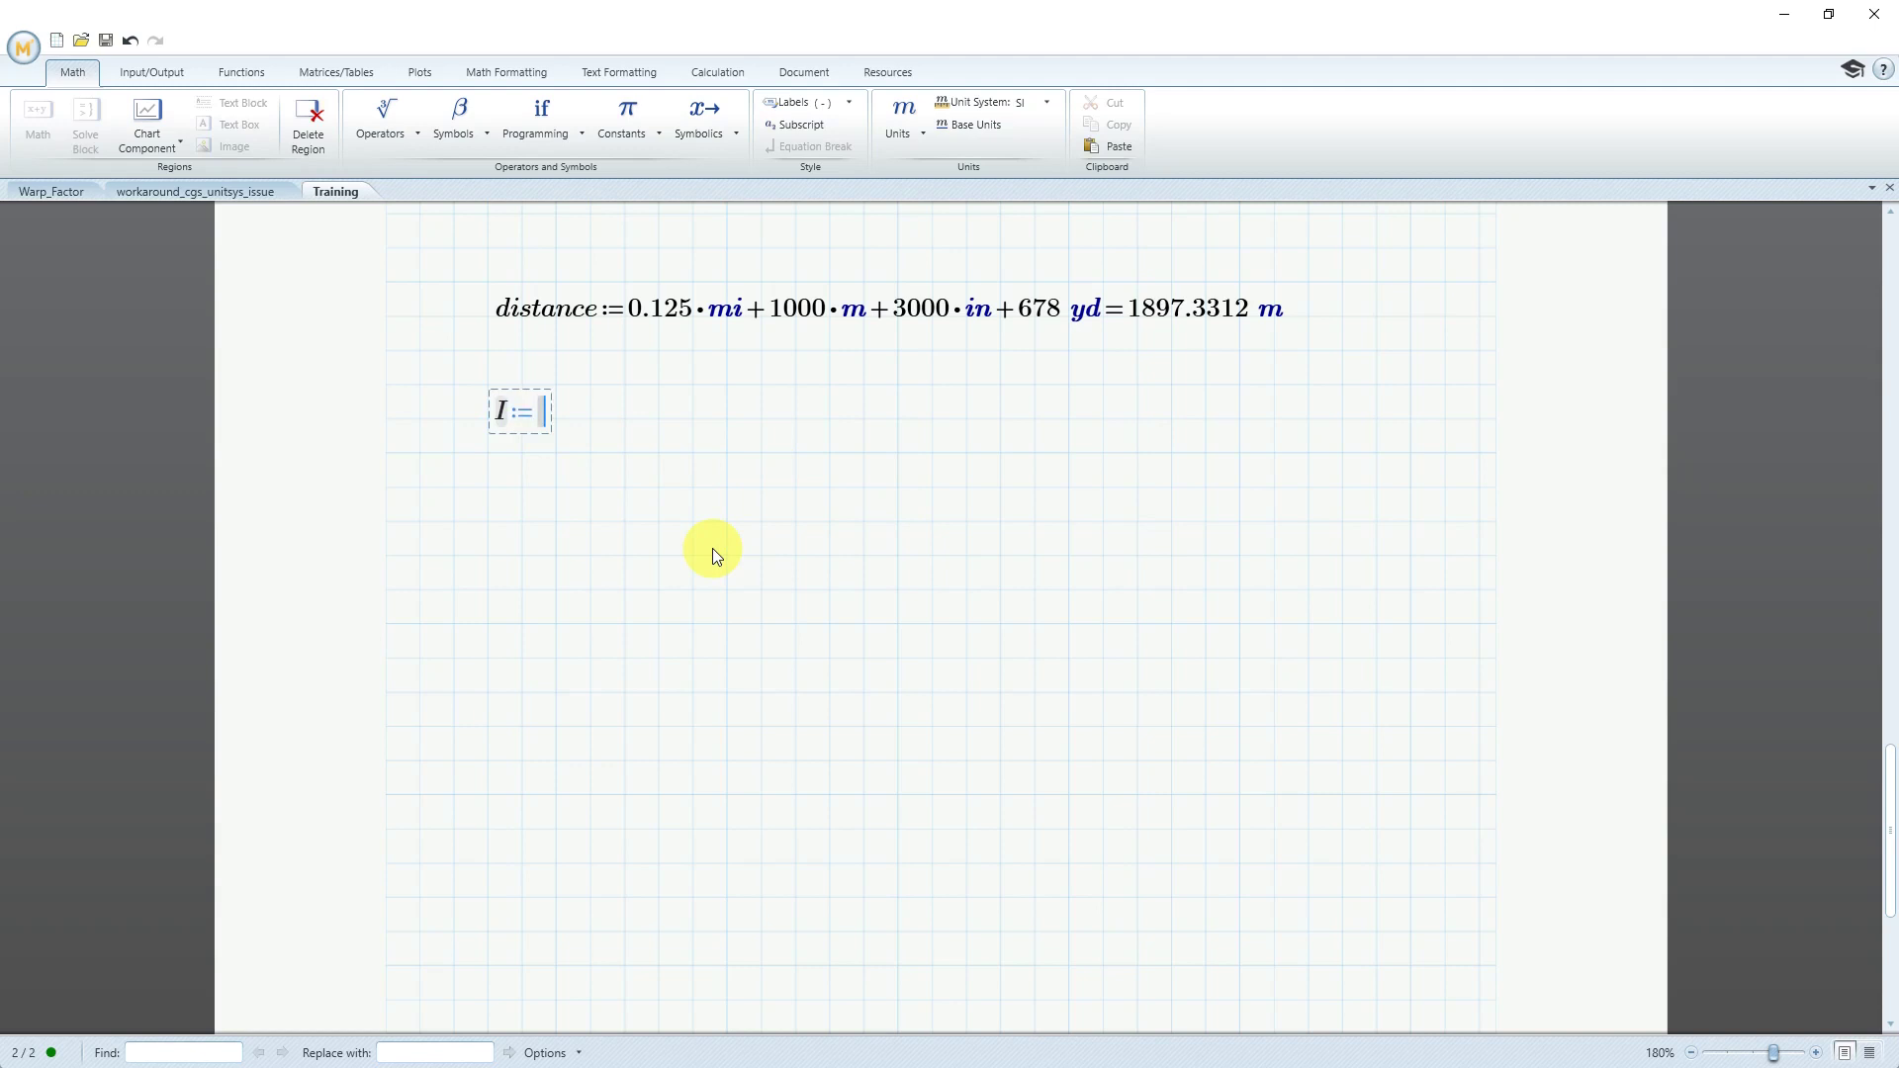
type("167.5")
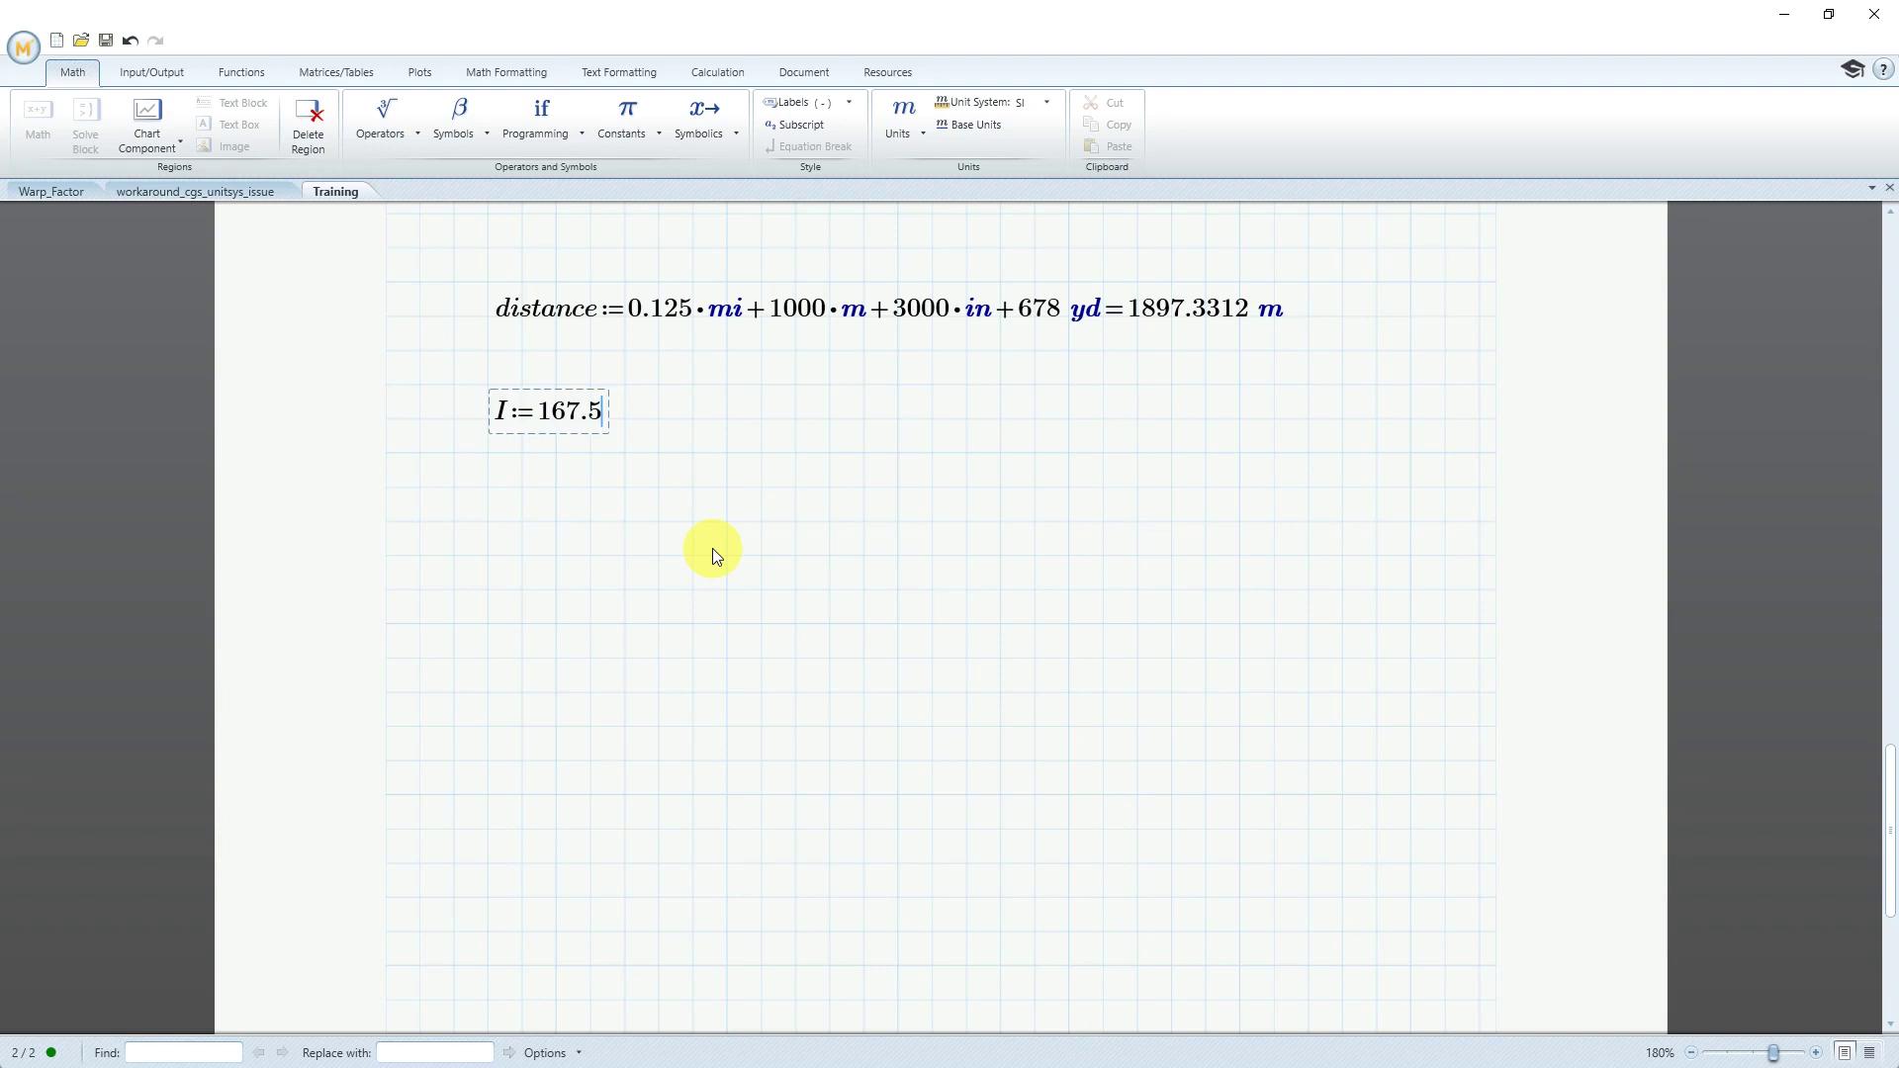
type("*")
left_click(908, 144)
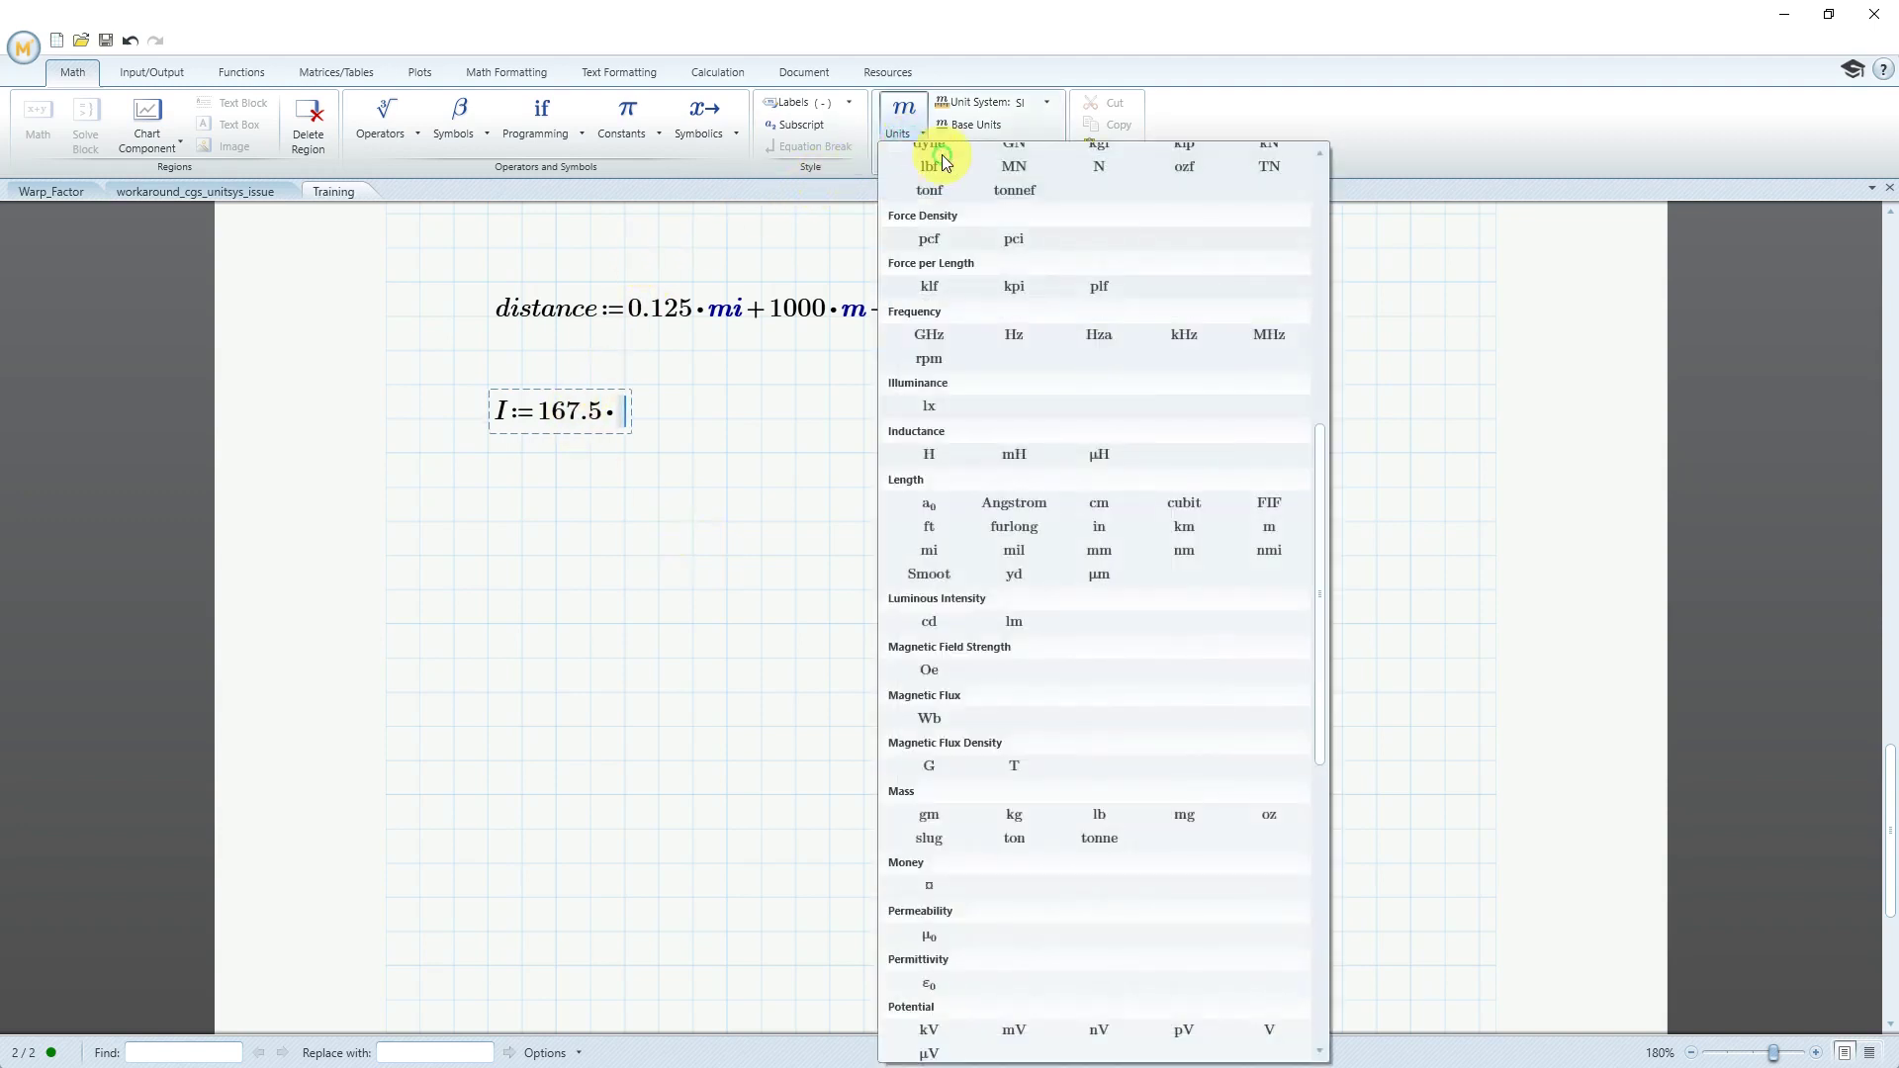
left_click_drag(1325, 490, 1327, 230)
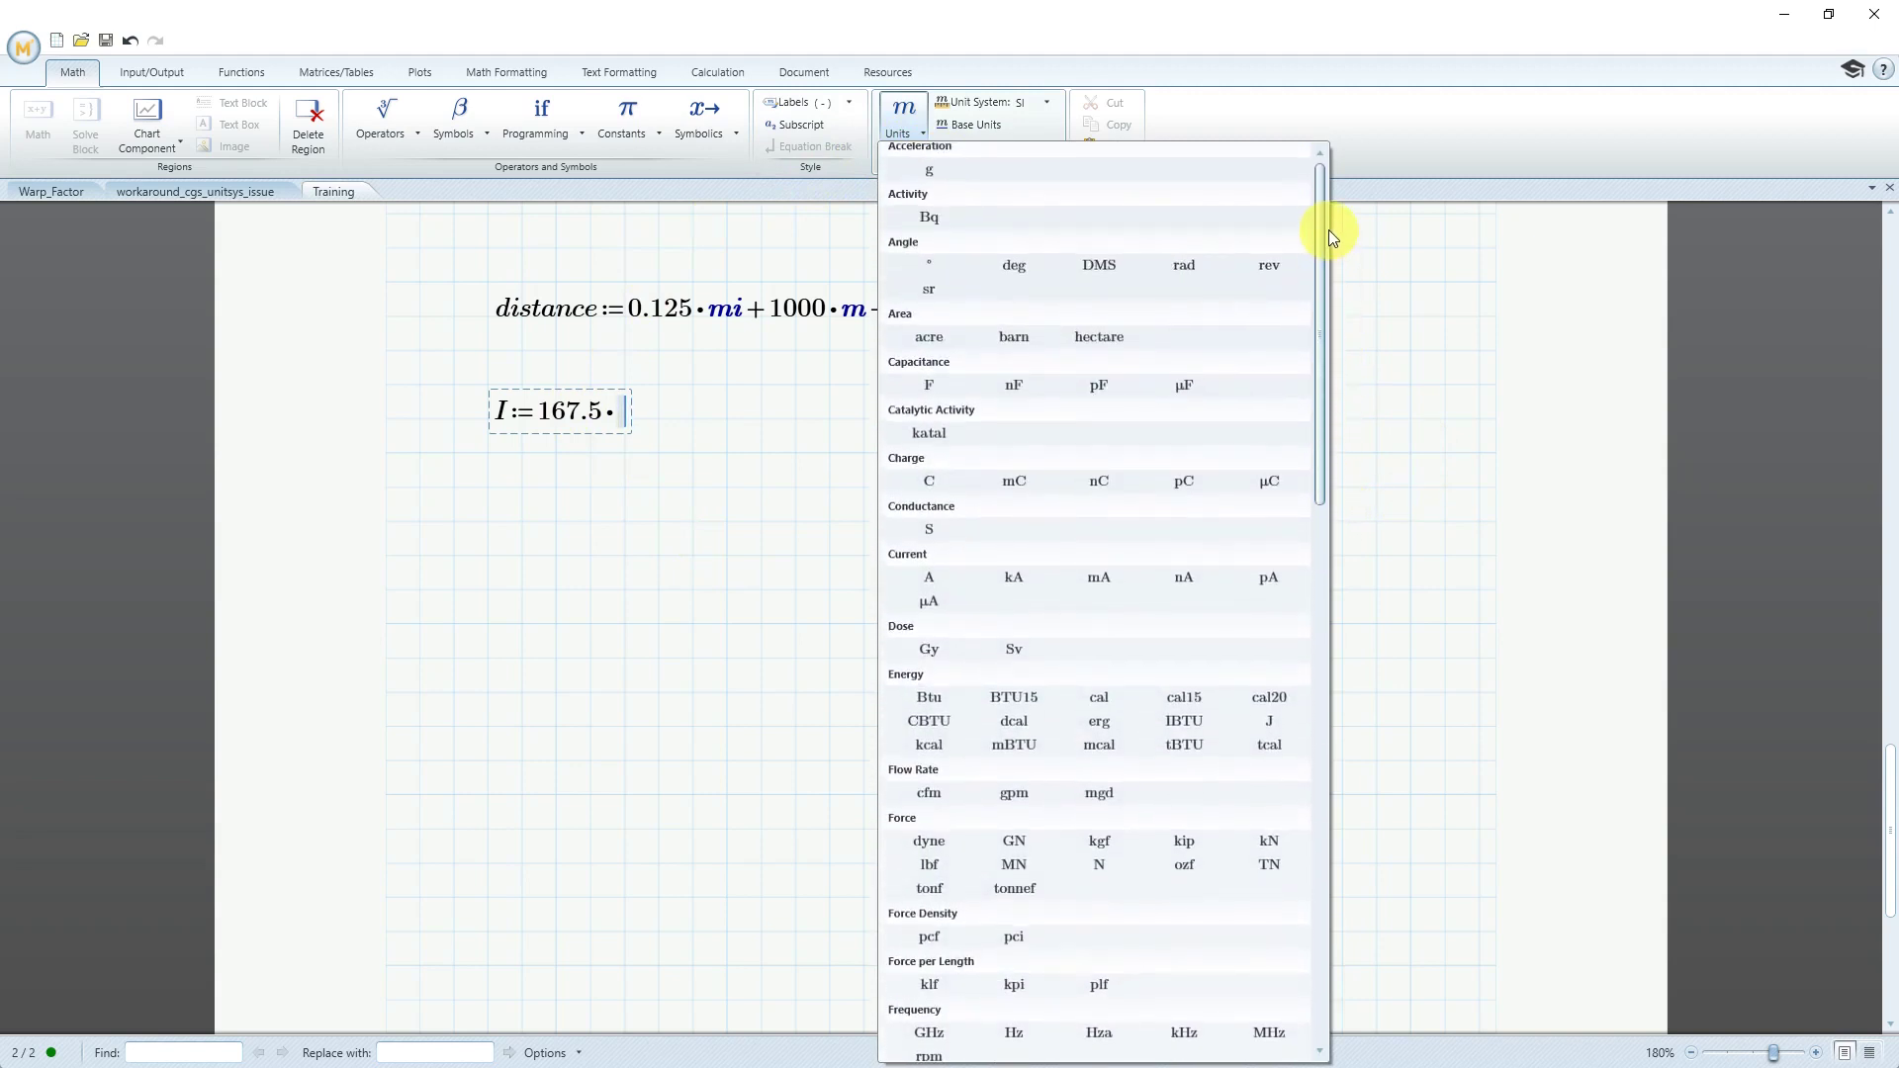
left_click(927, 580)
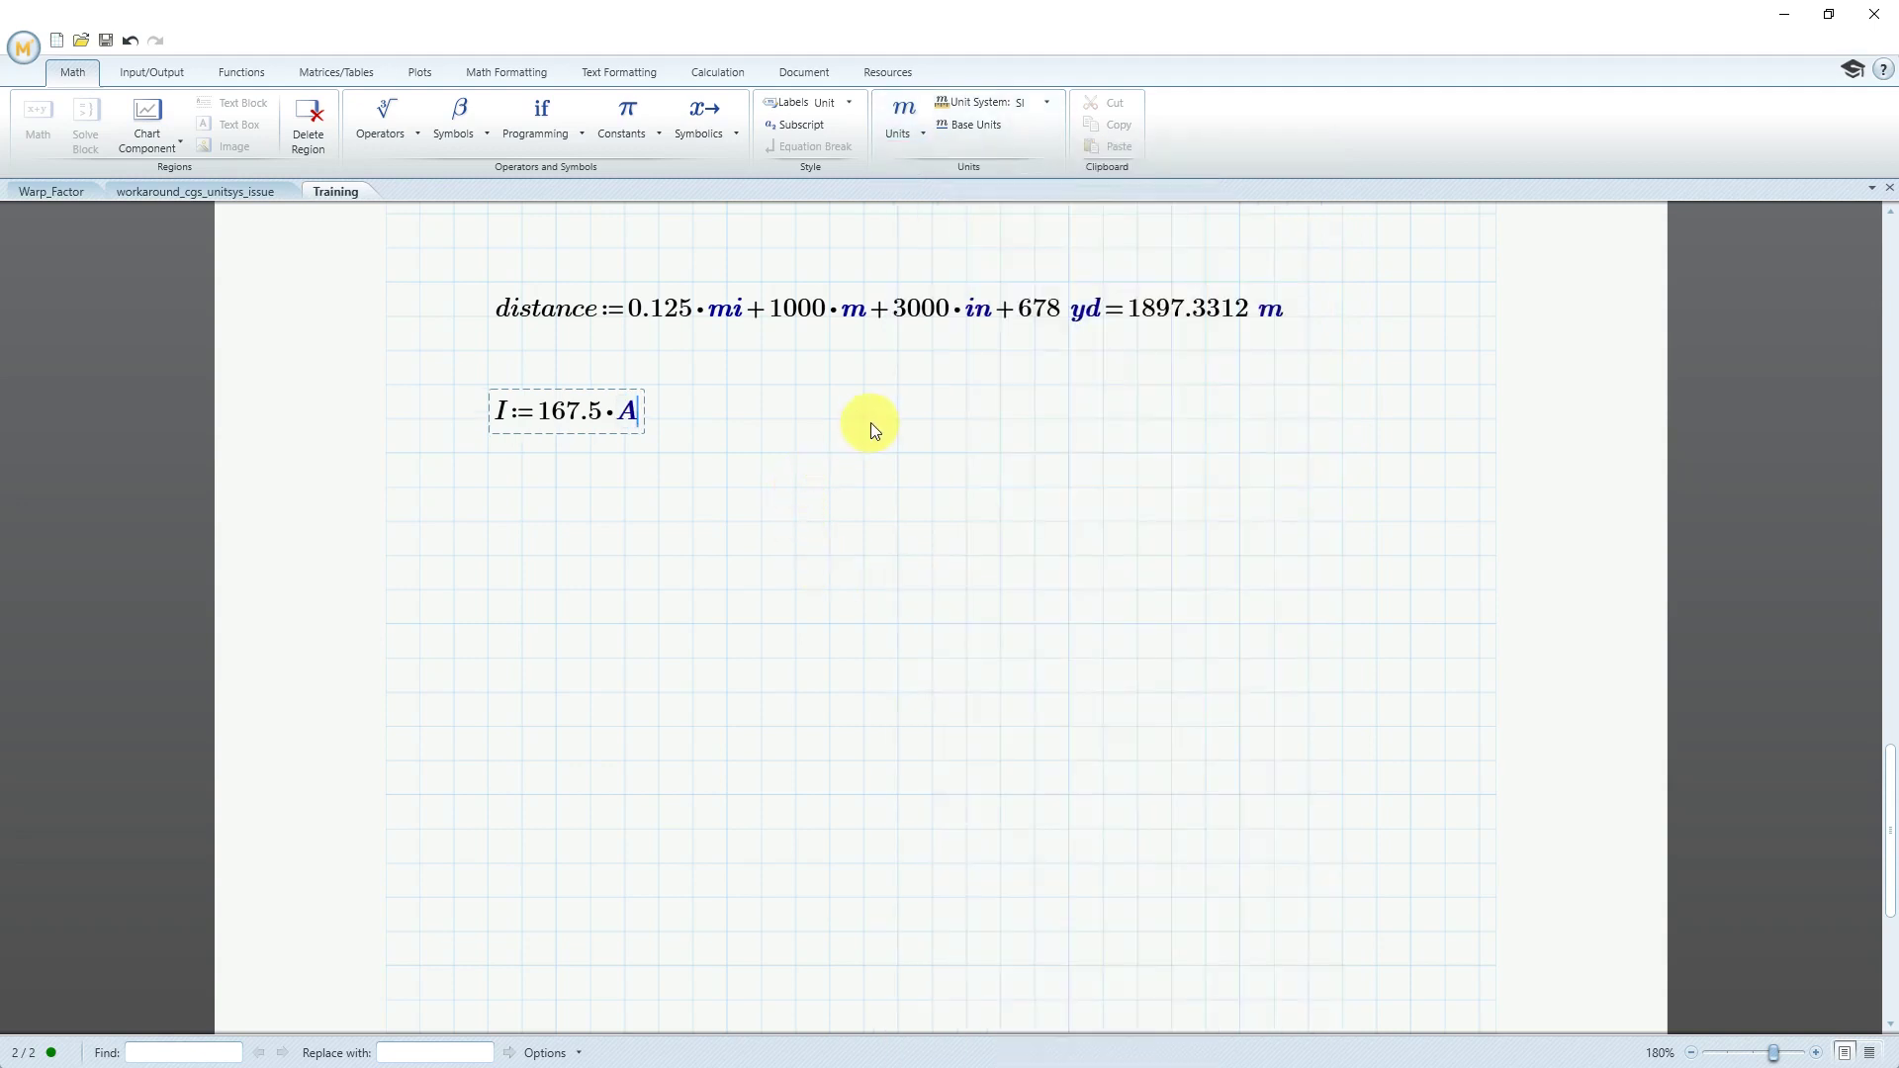
left_click(829, 418)
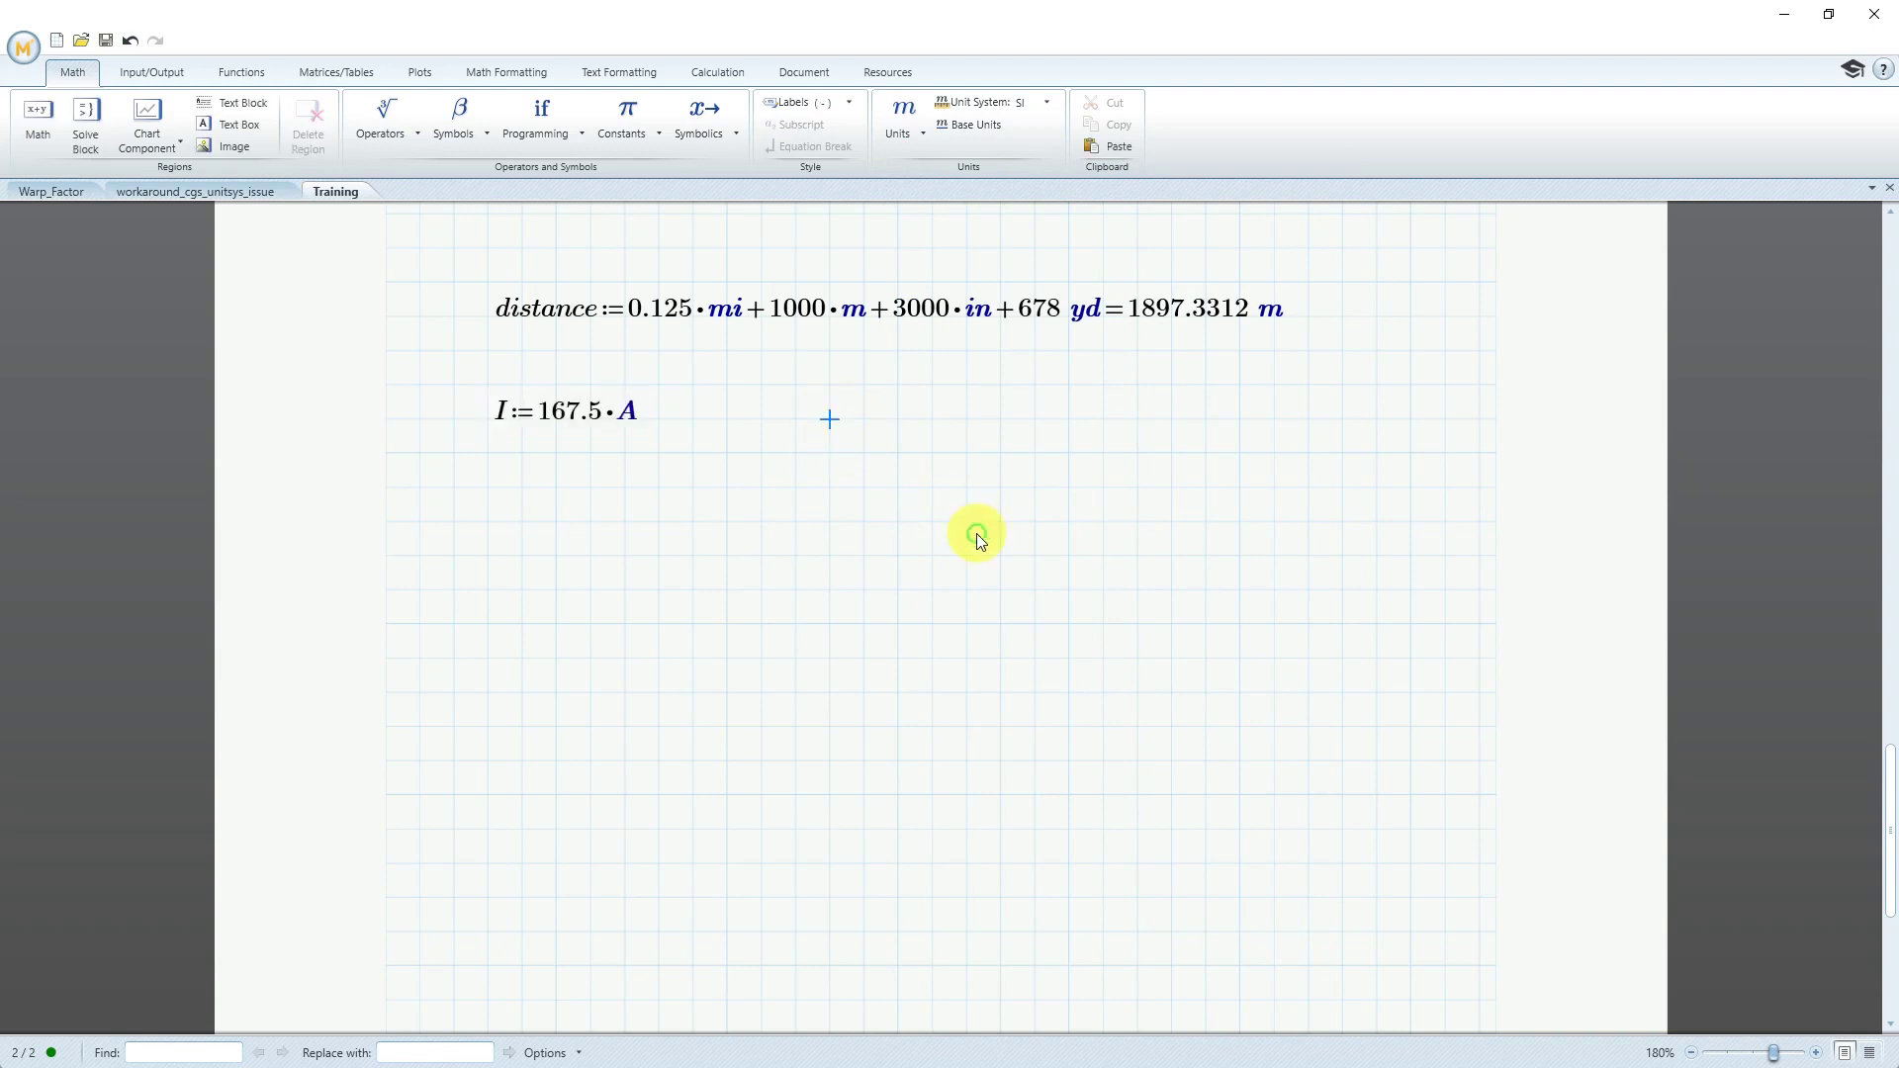
Define R := 283.4·Ω beside I, using Ctrl+G to turn W into the ohm symbol
type("R:=")
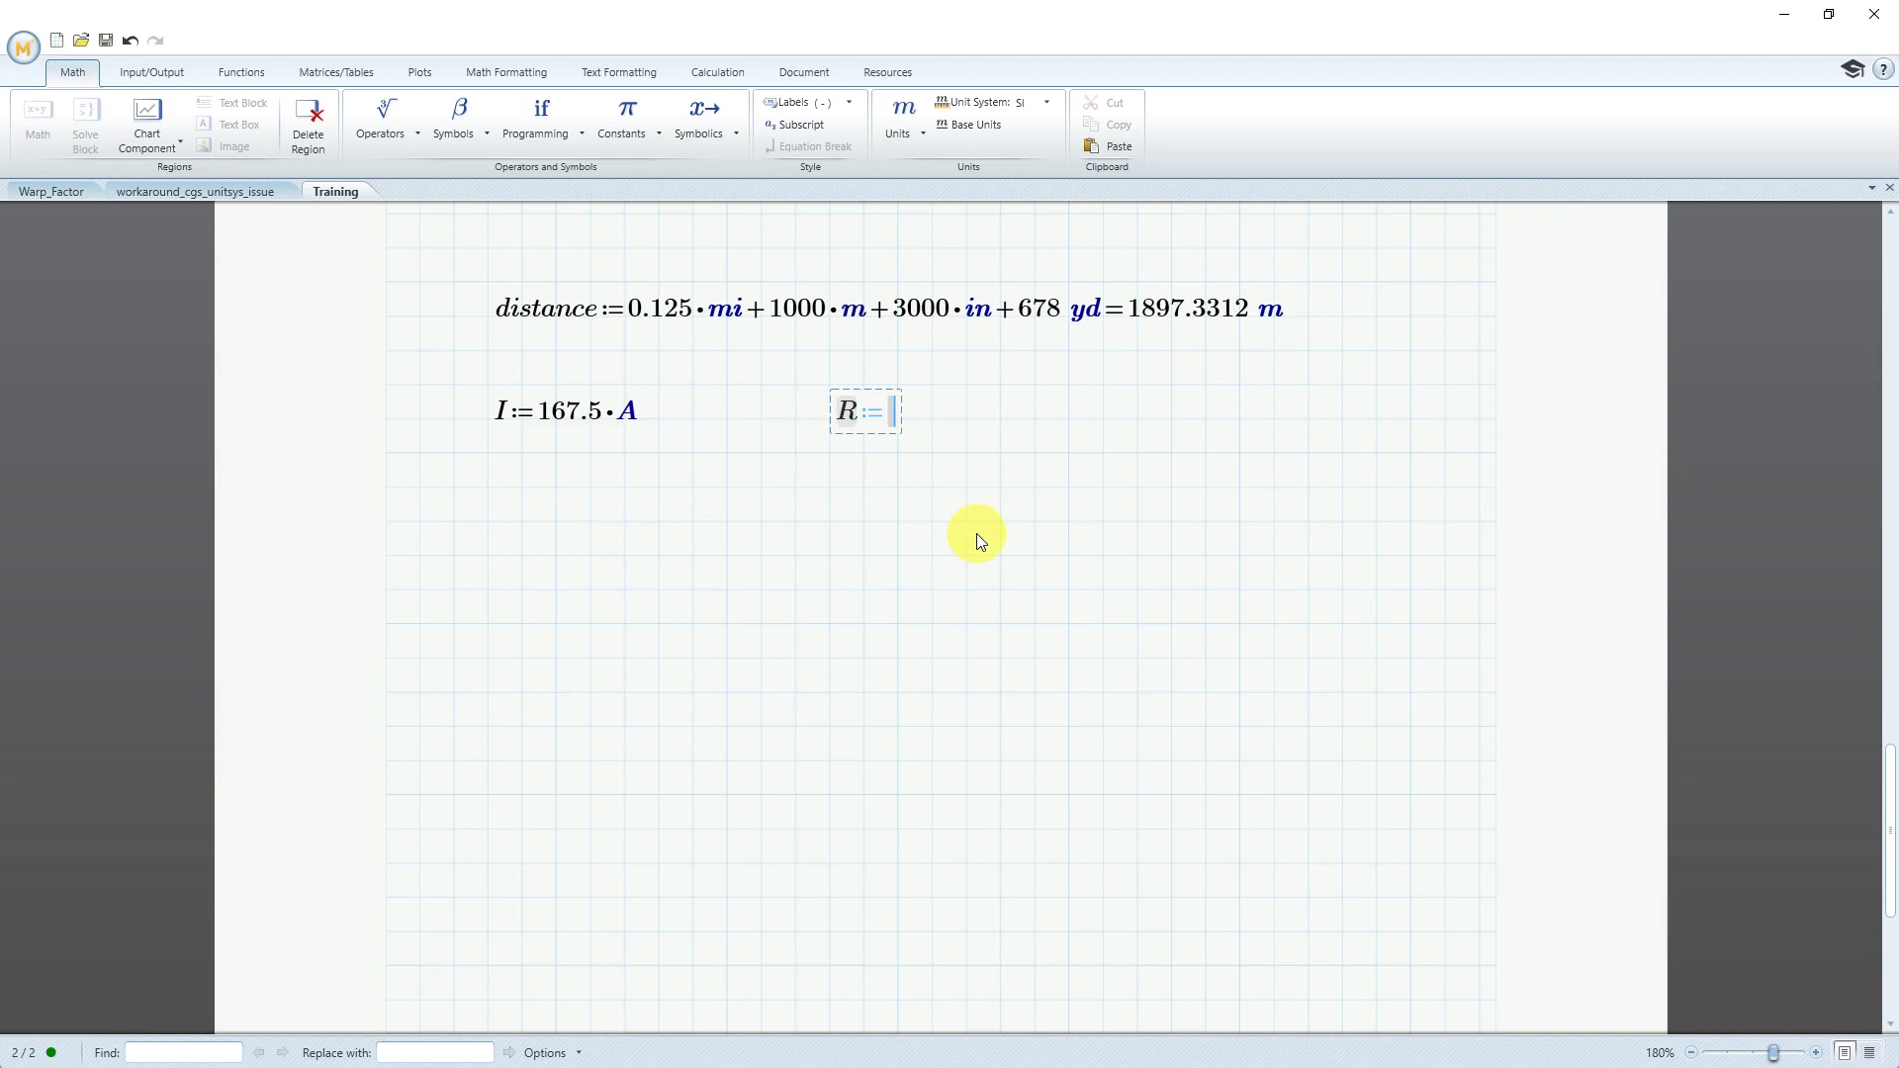
type("283")
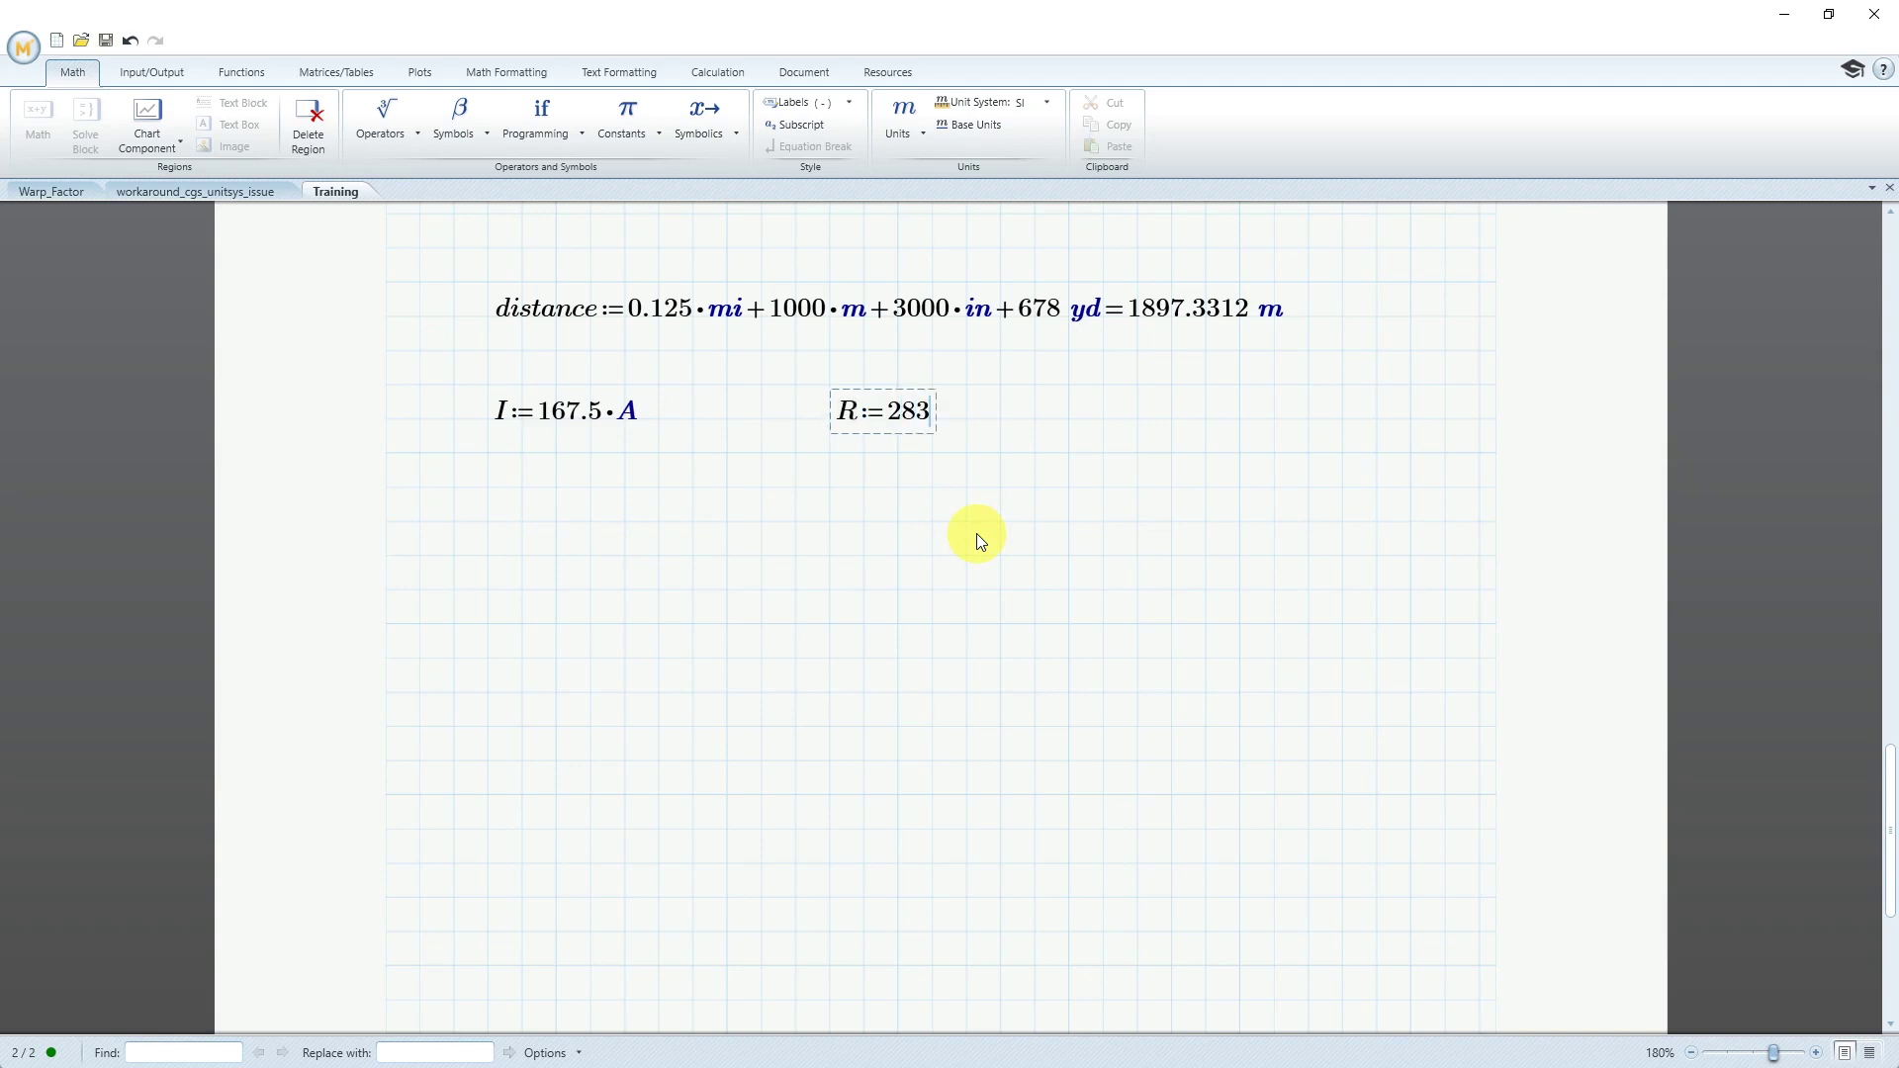
type(".4")
type("*")
type("W")
key("ctrl+g")
left_click(489, 521)
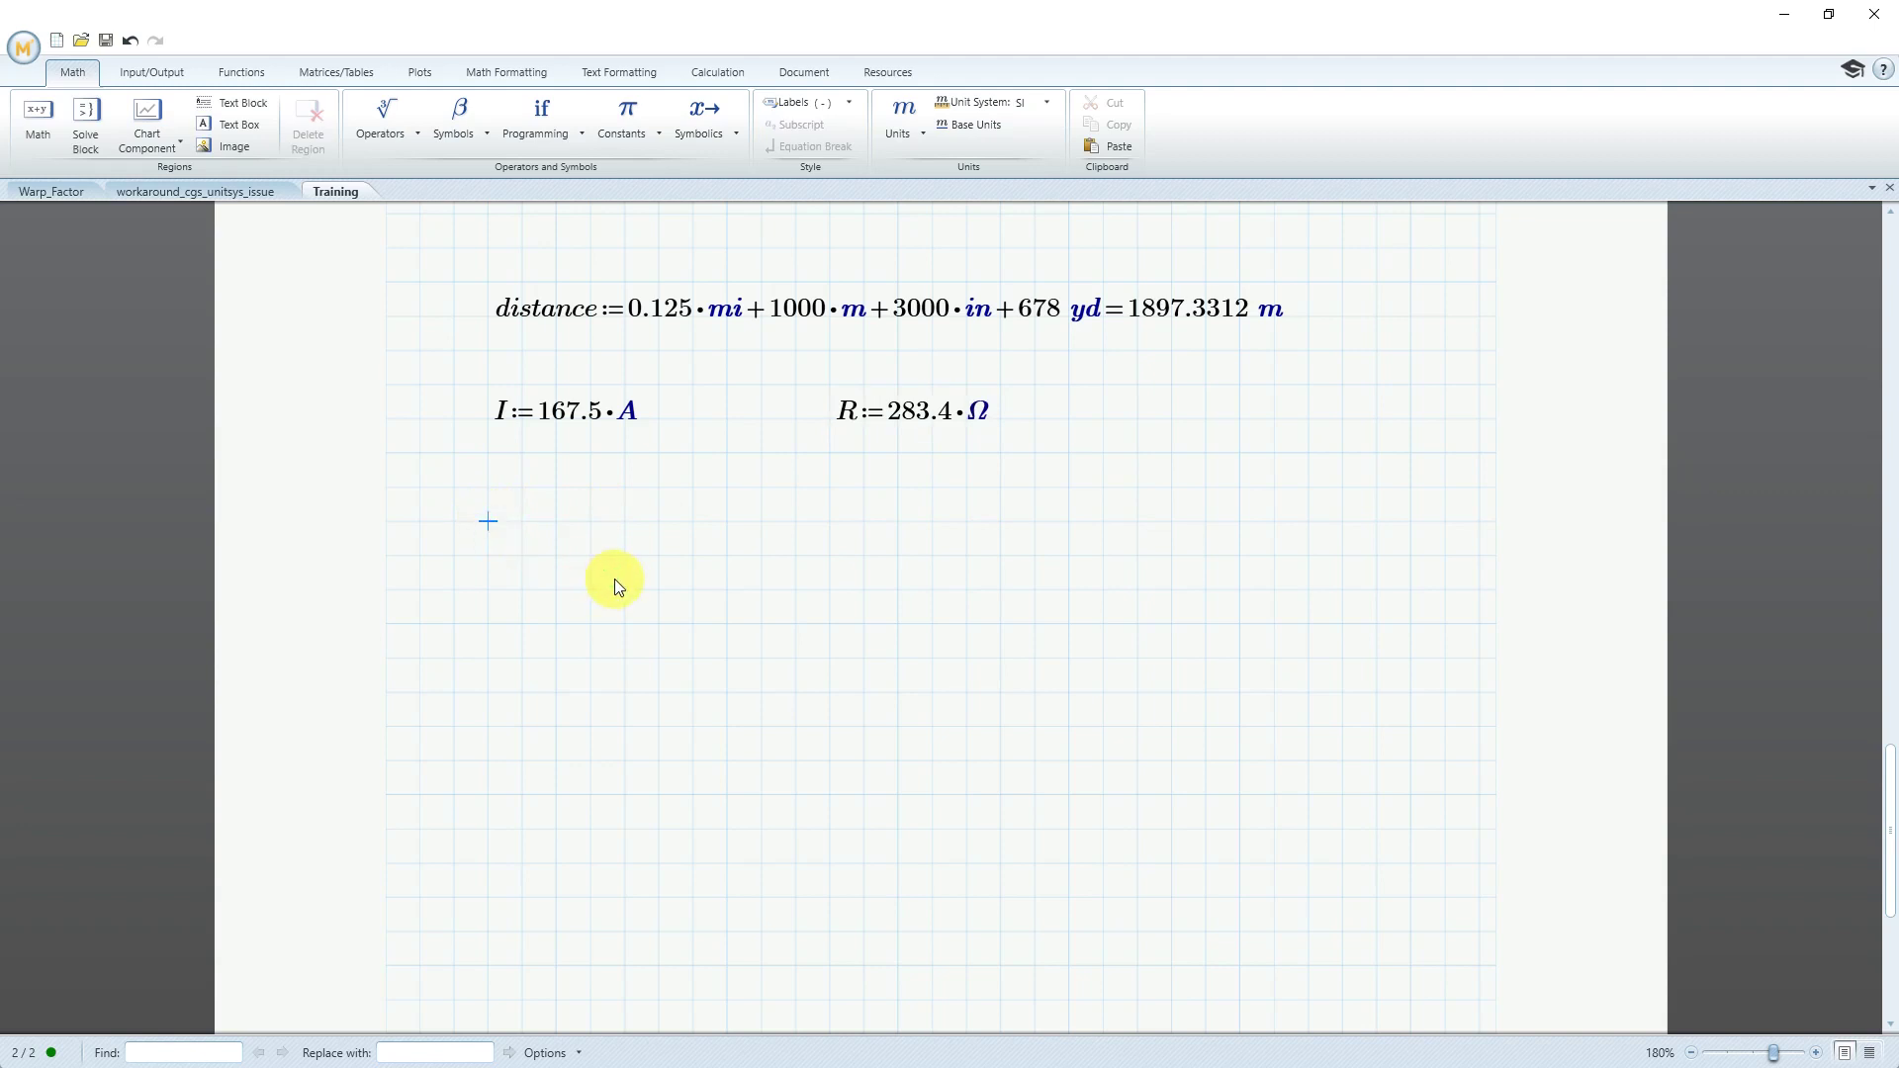
Define V := I·R and evaluate it, toggling Base Units on and off to show (4.75·10⁴) V
type("V")
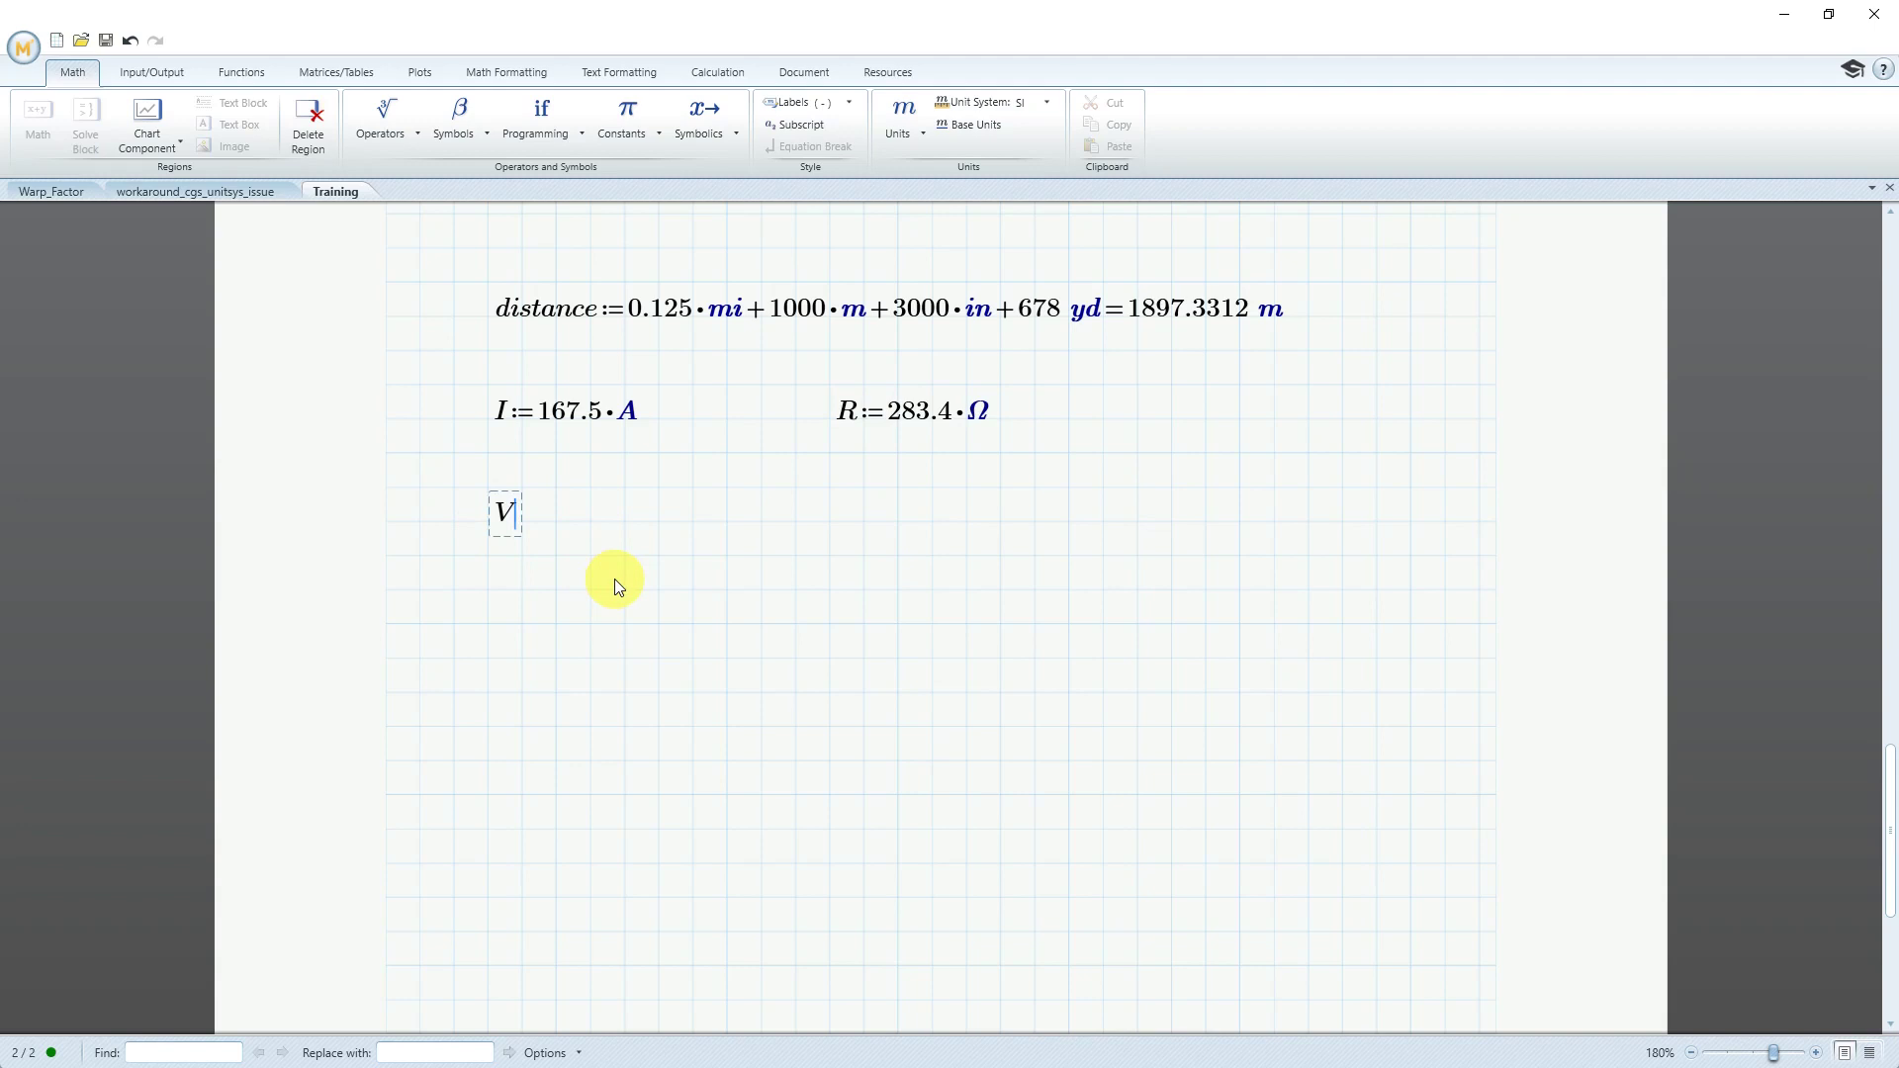
type(":I")
type("*R")
type("=(4.75·10⁴)·V")
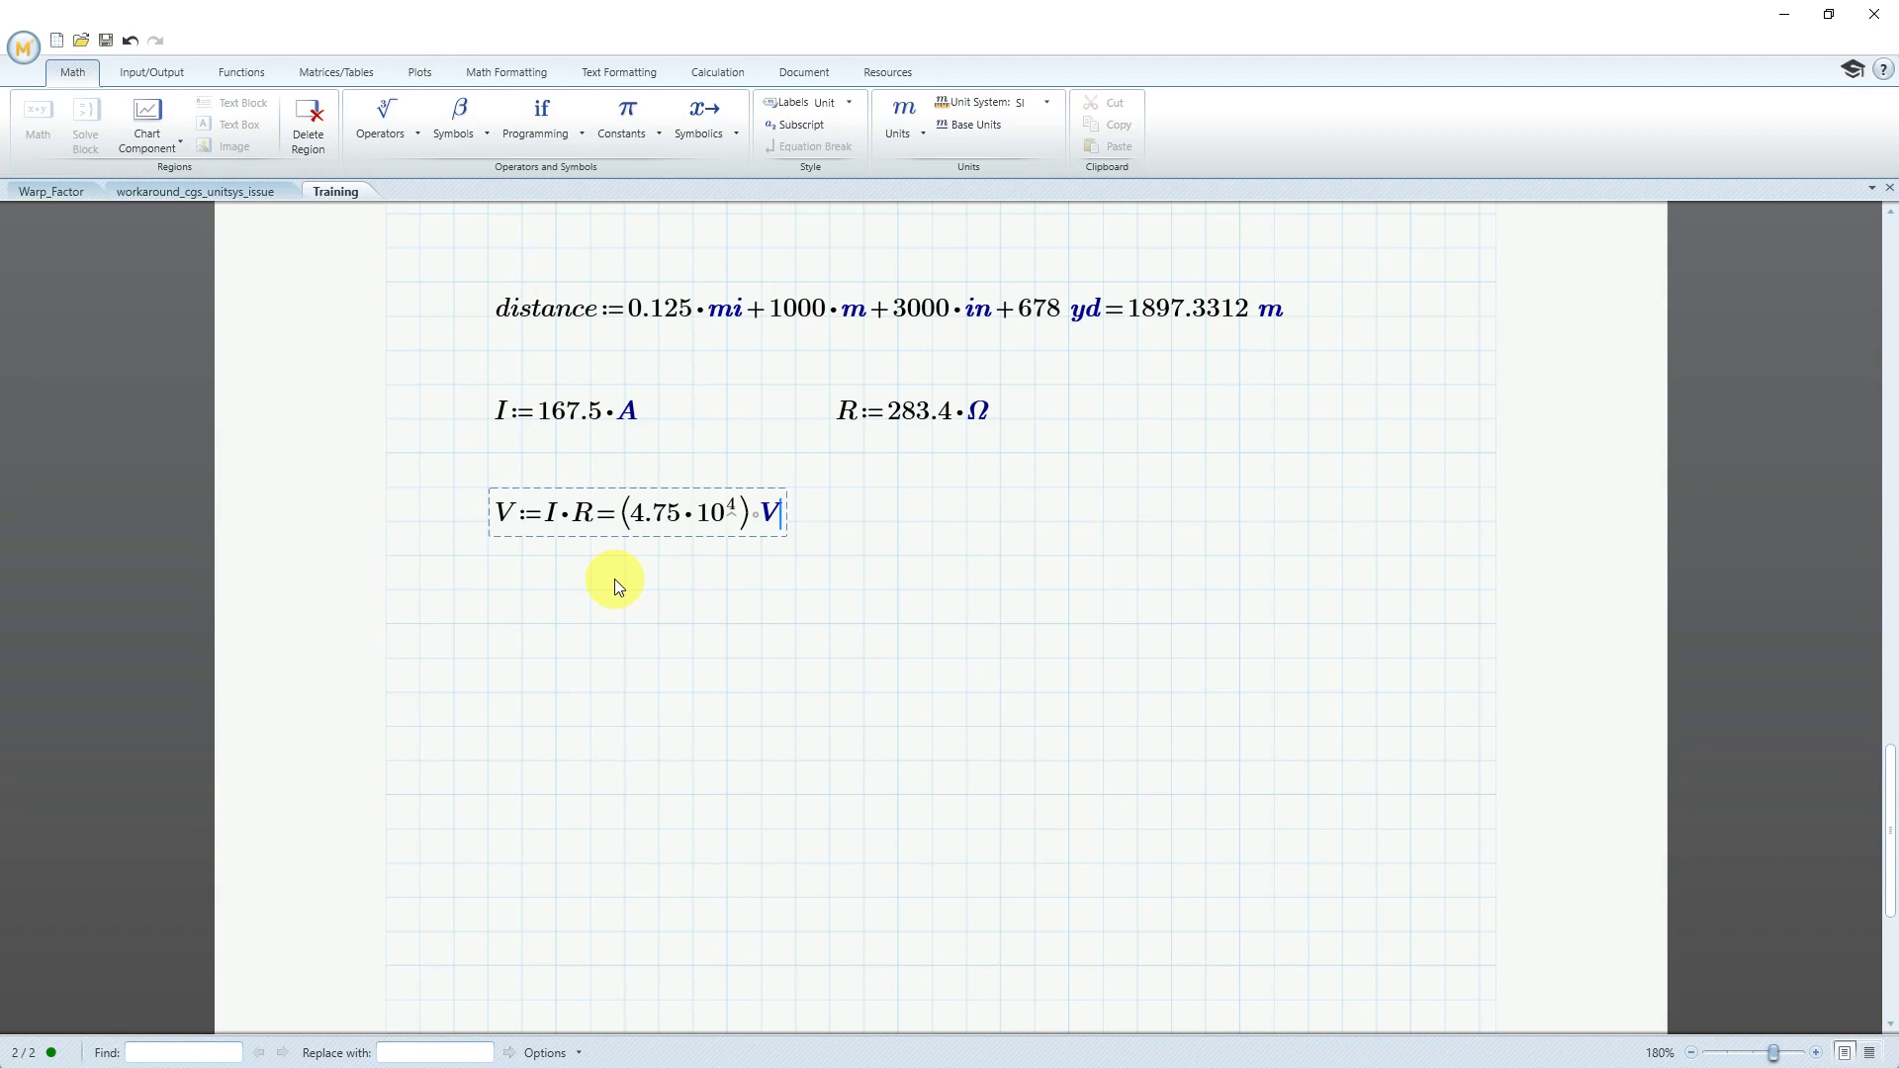
left_click(994, 121)
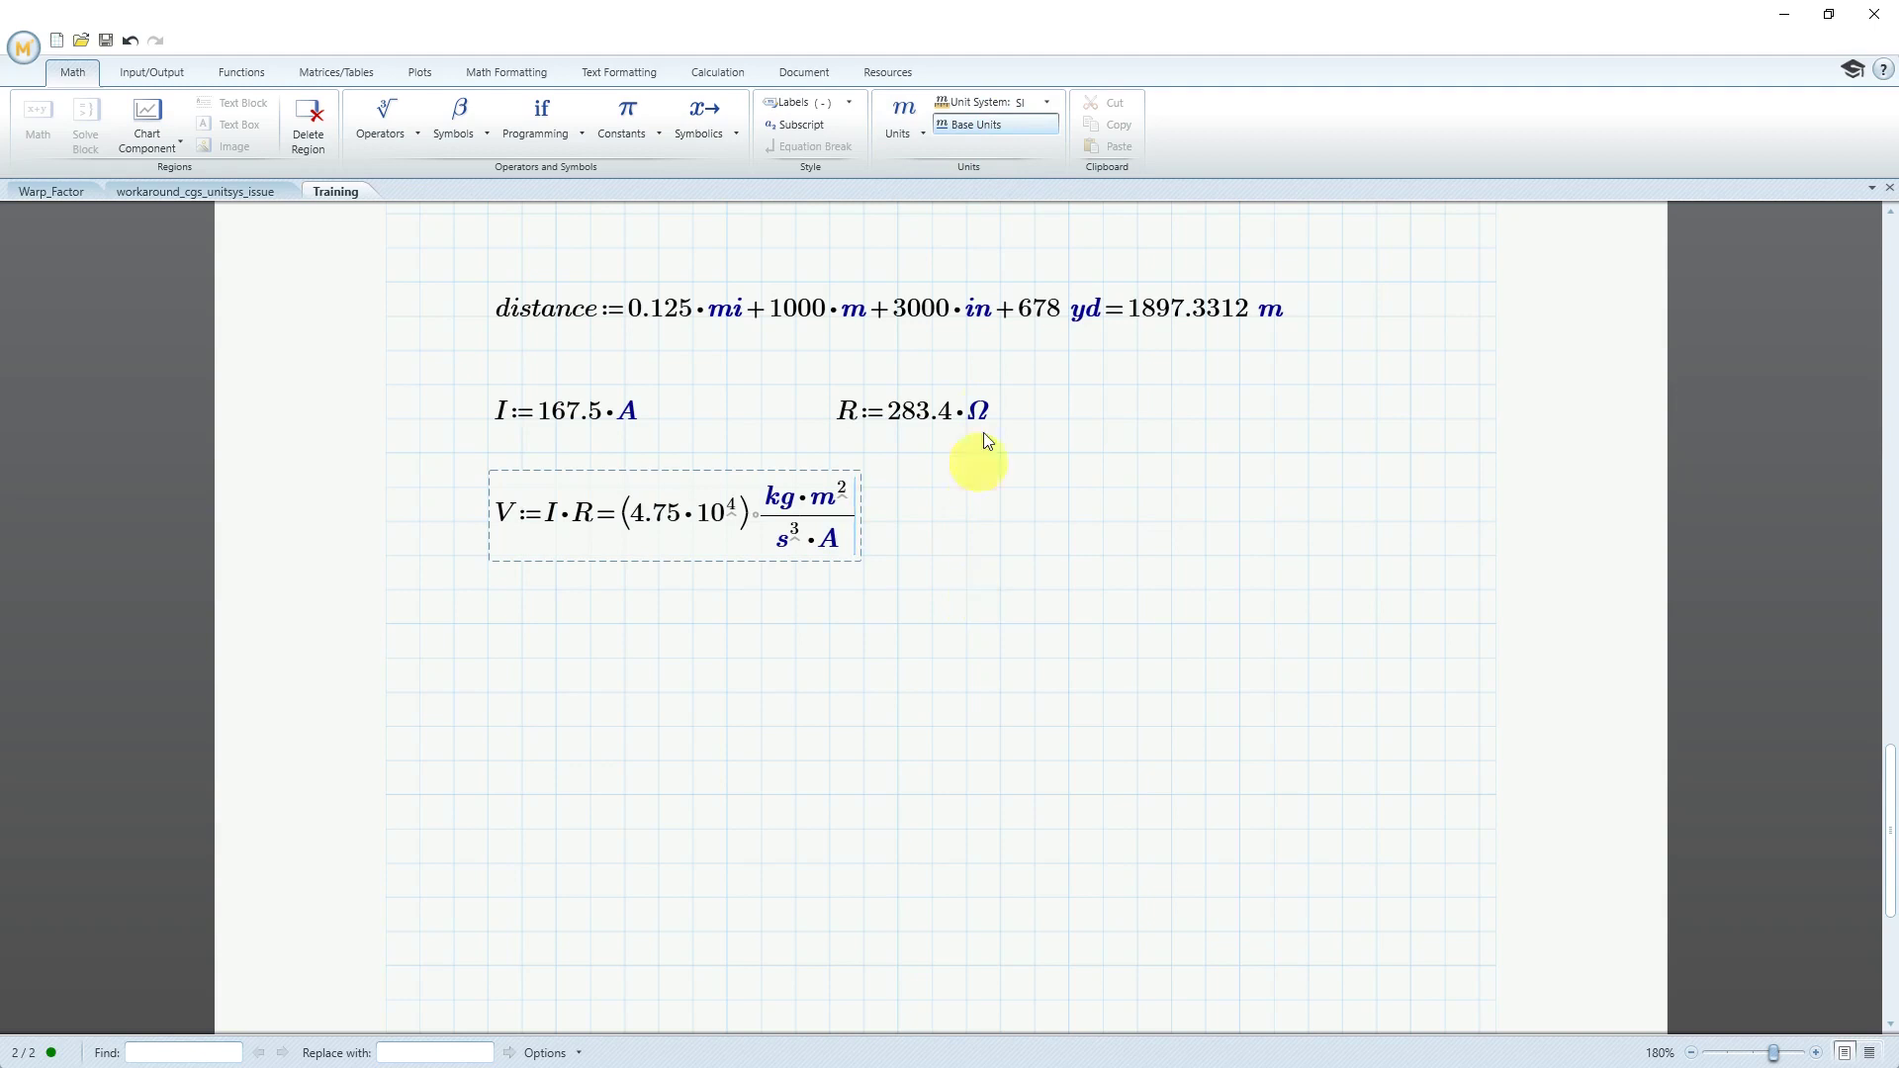
left_click(993, 124)
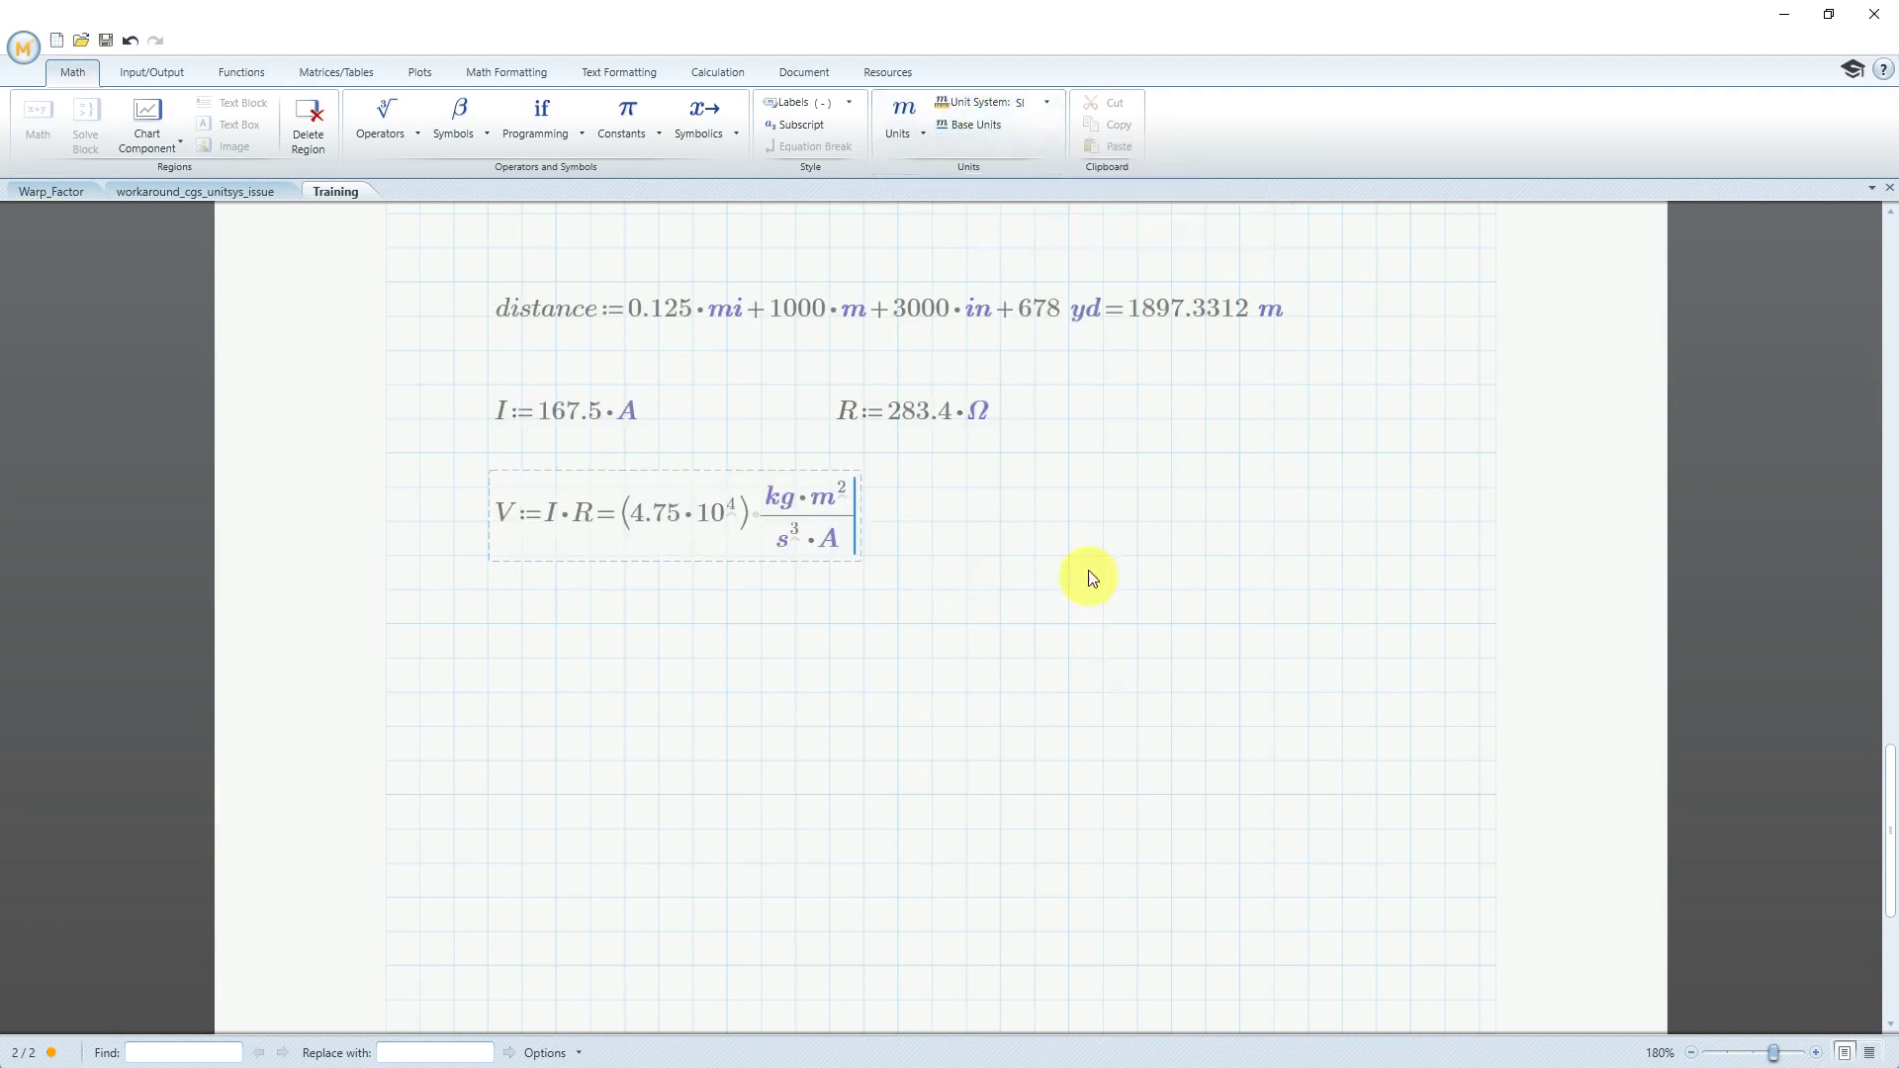
Below V, create a math region reading fpf with the Unit label style
left_click(1071, 520)
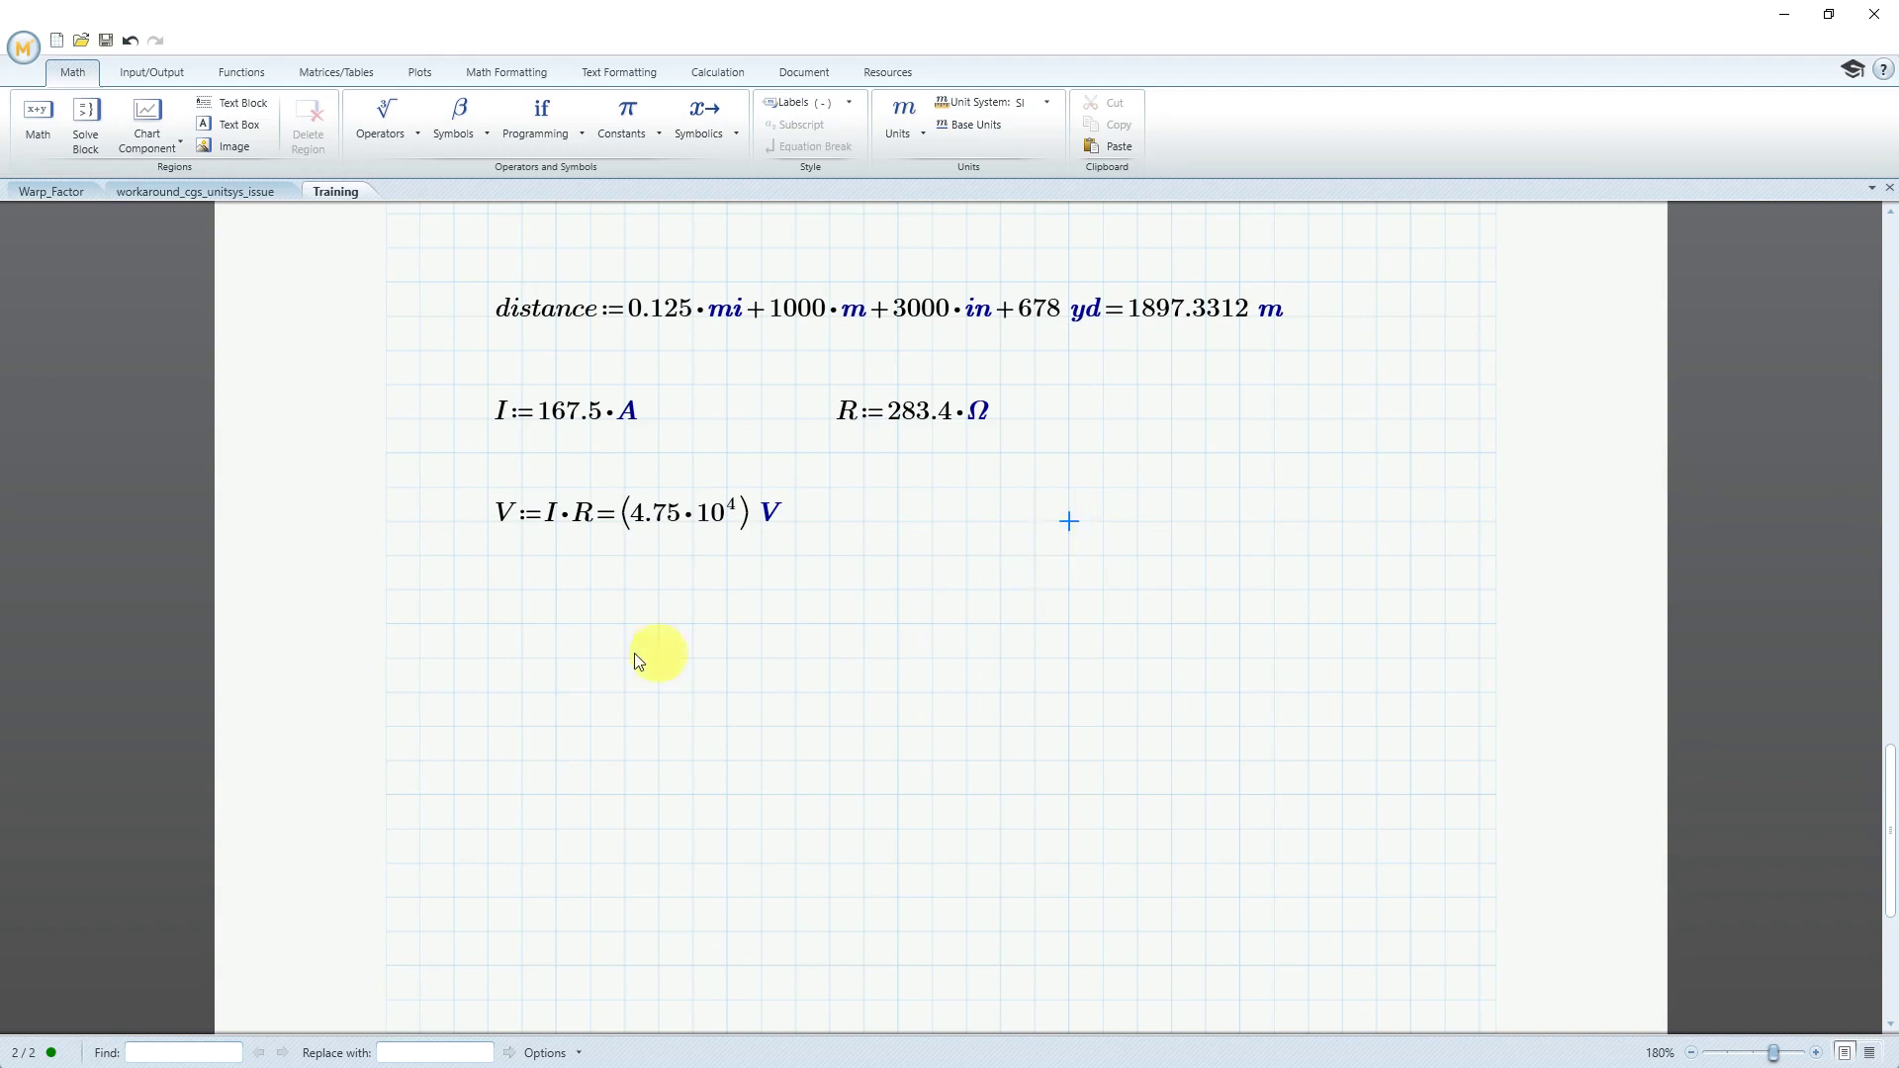
left_click(487, 623)
left_click(515, 71)
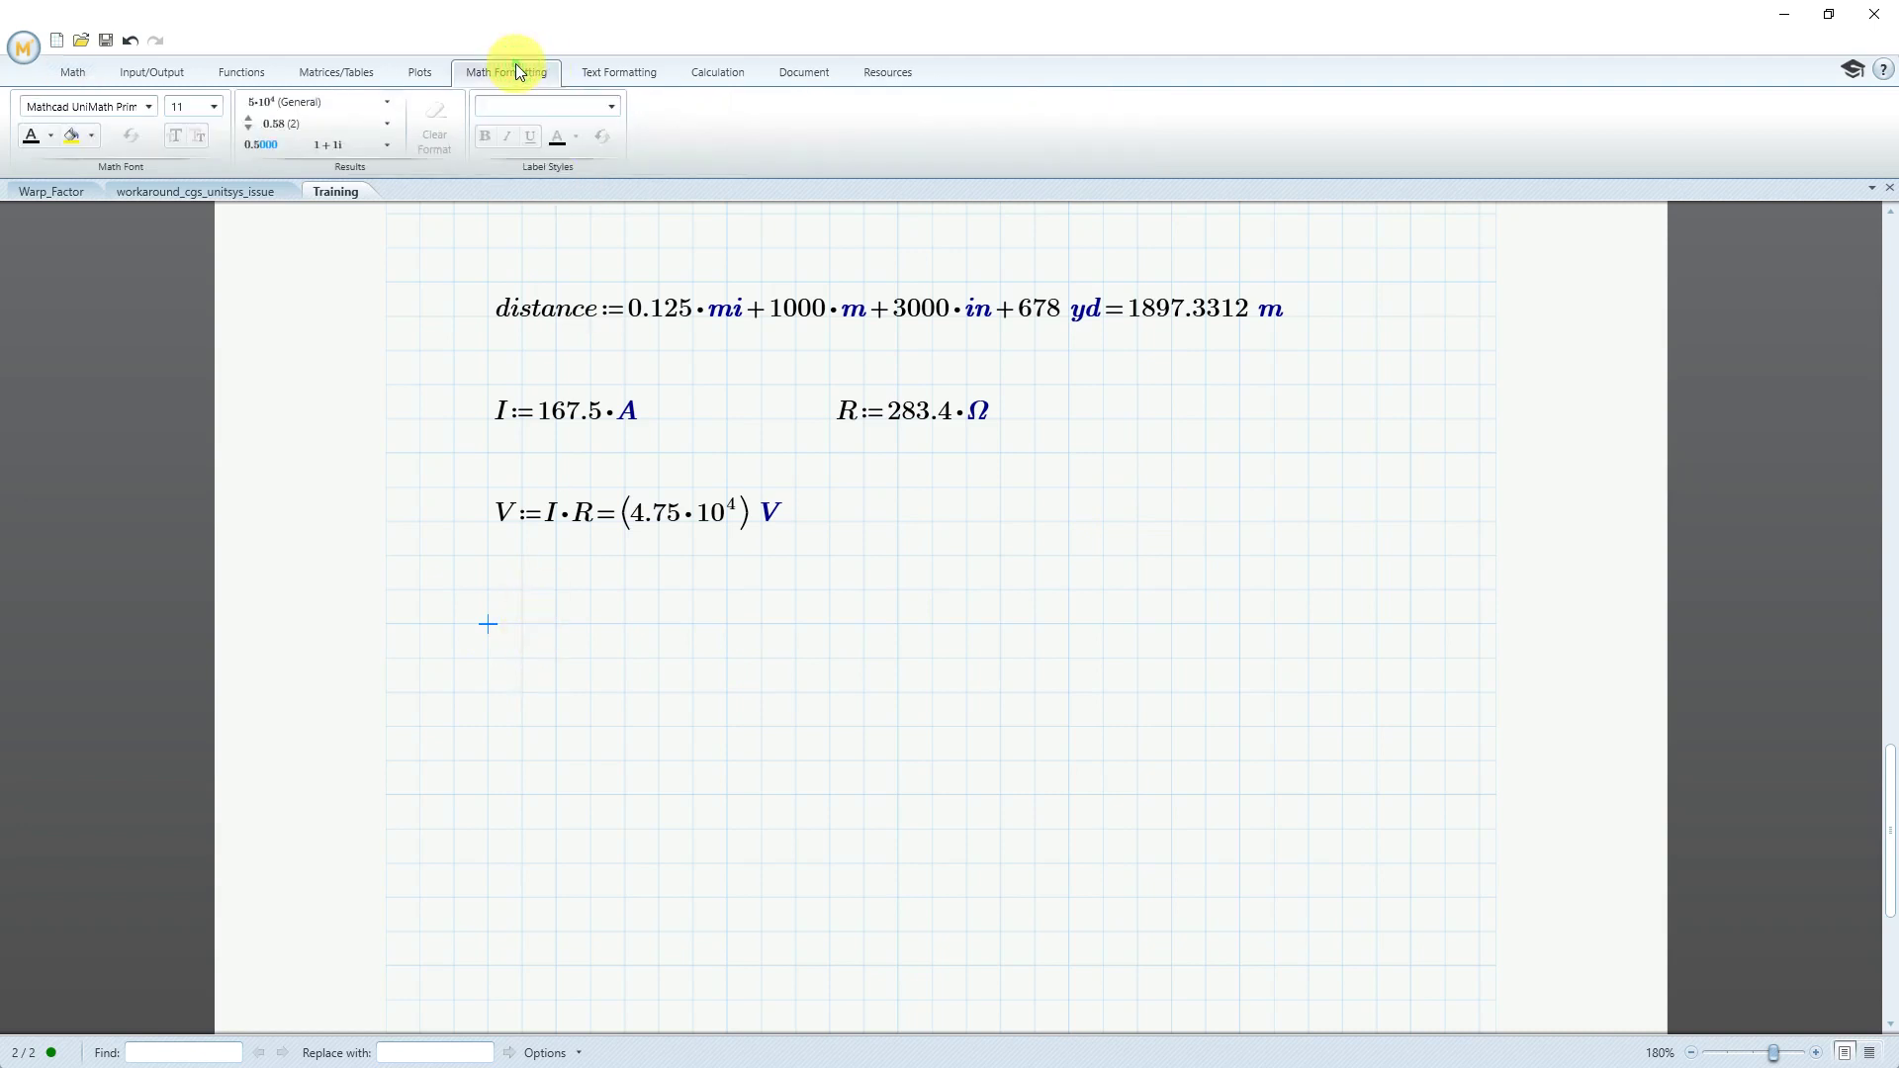
left_click(612, 107)
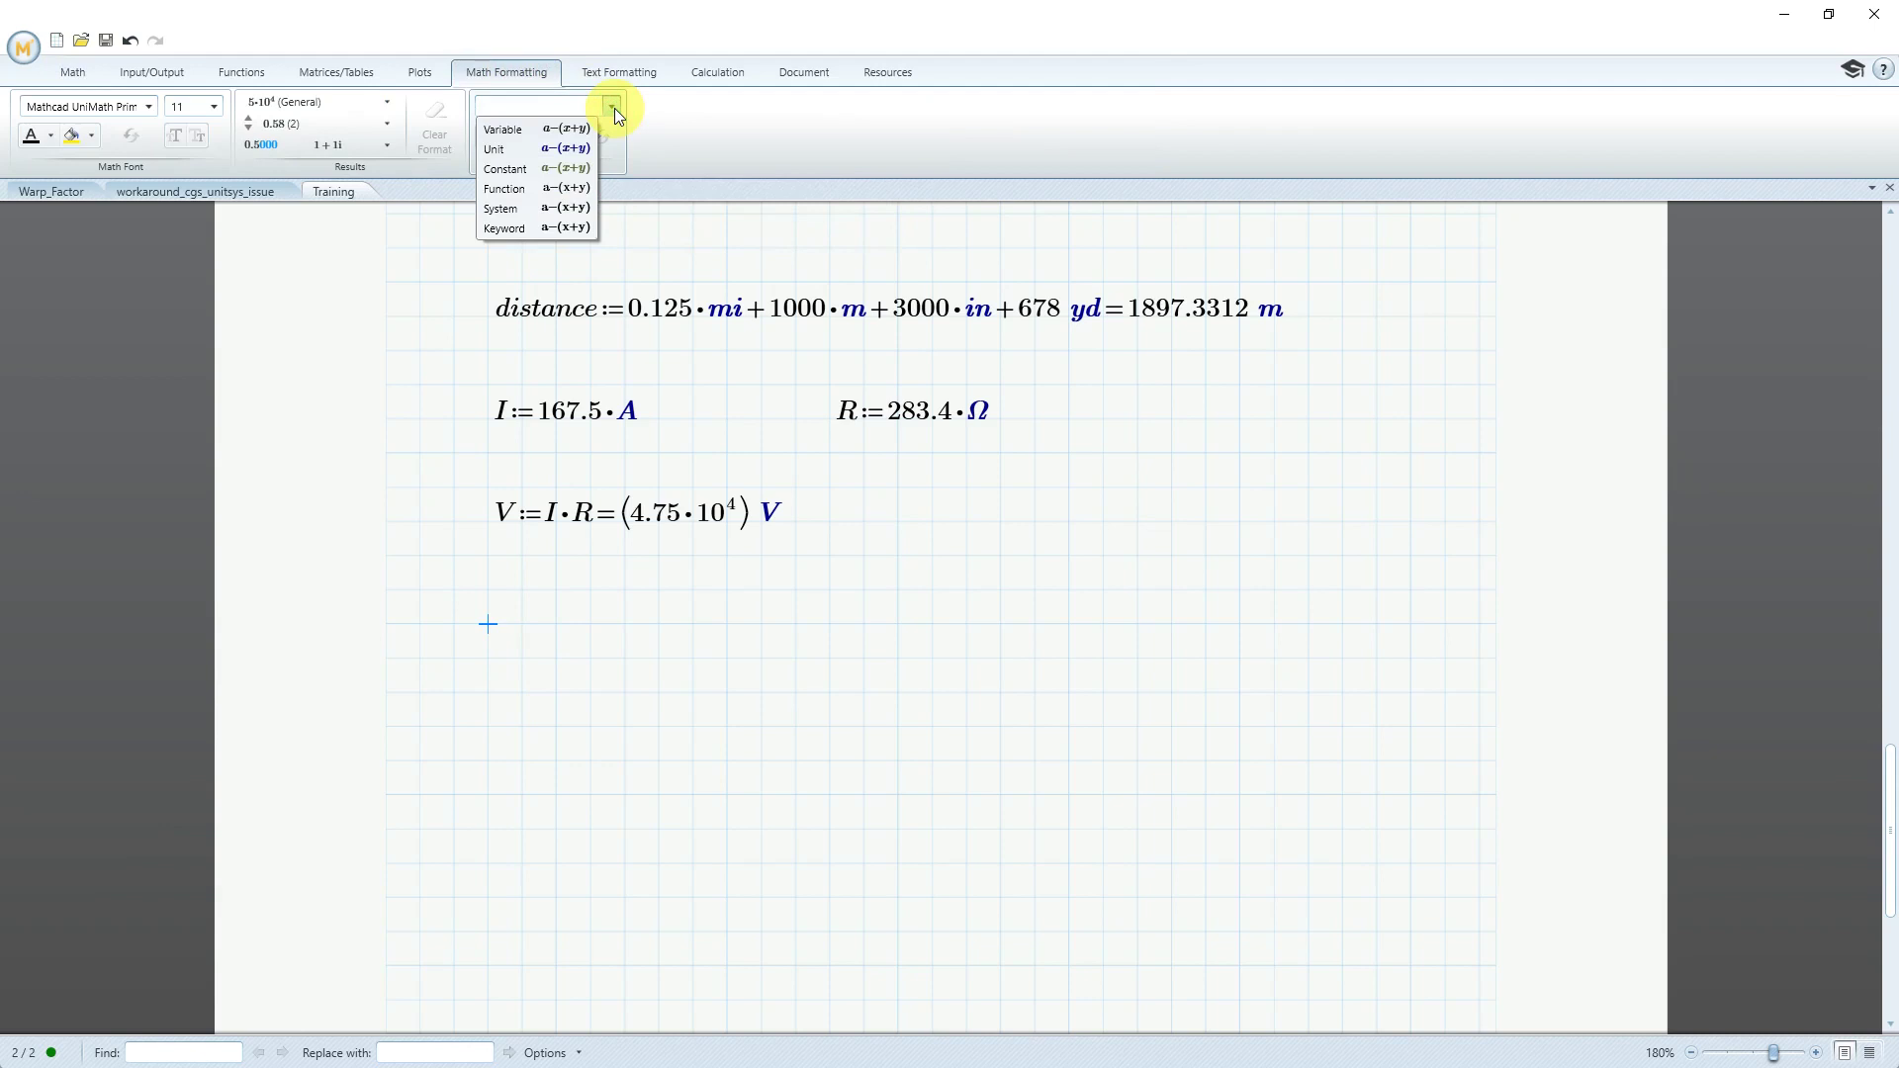
left_click(568, 149)
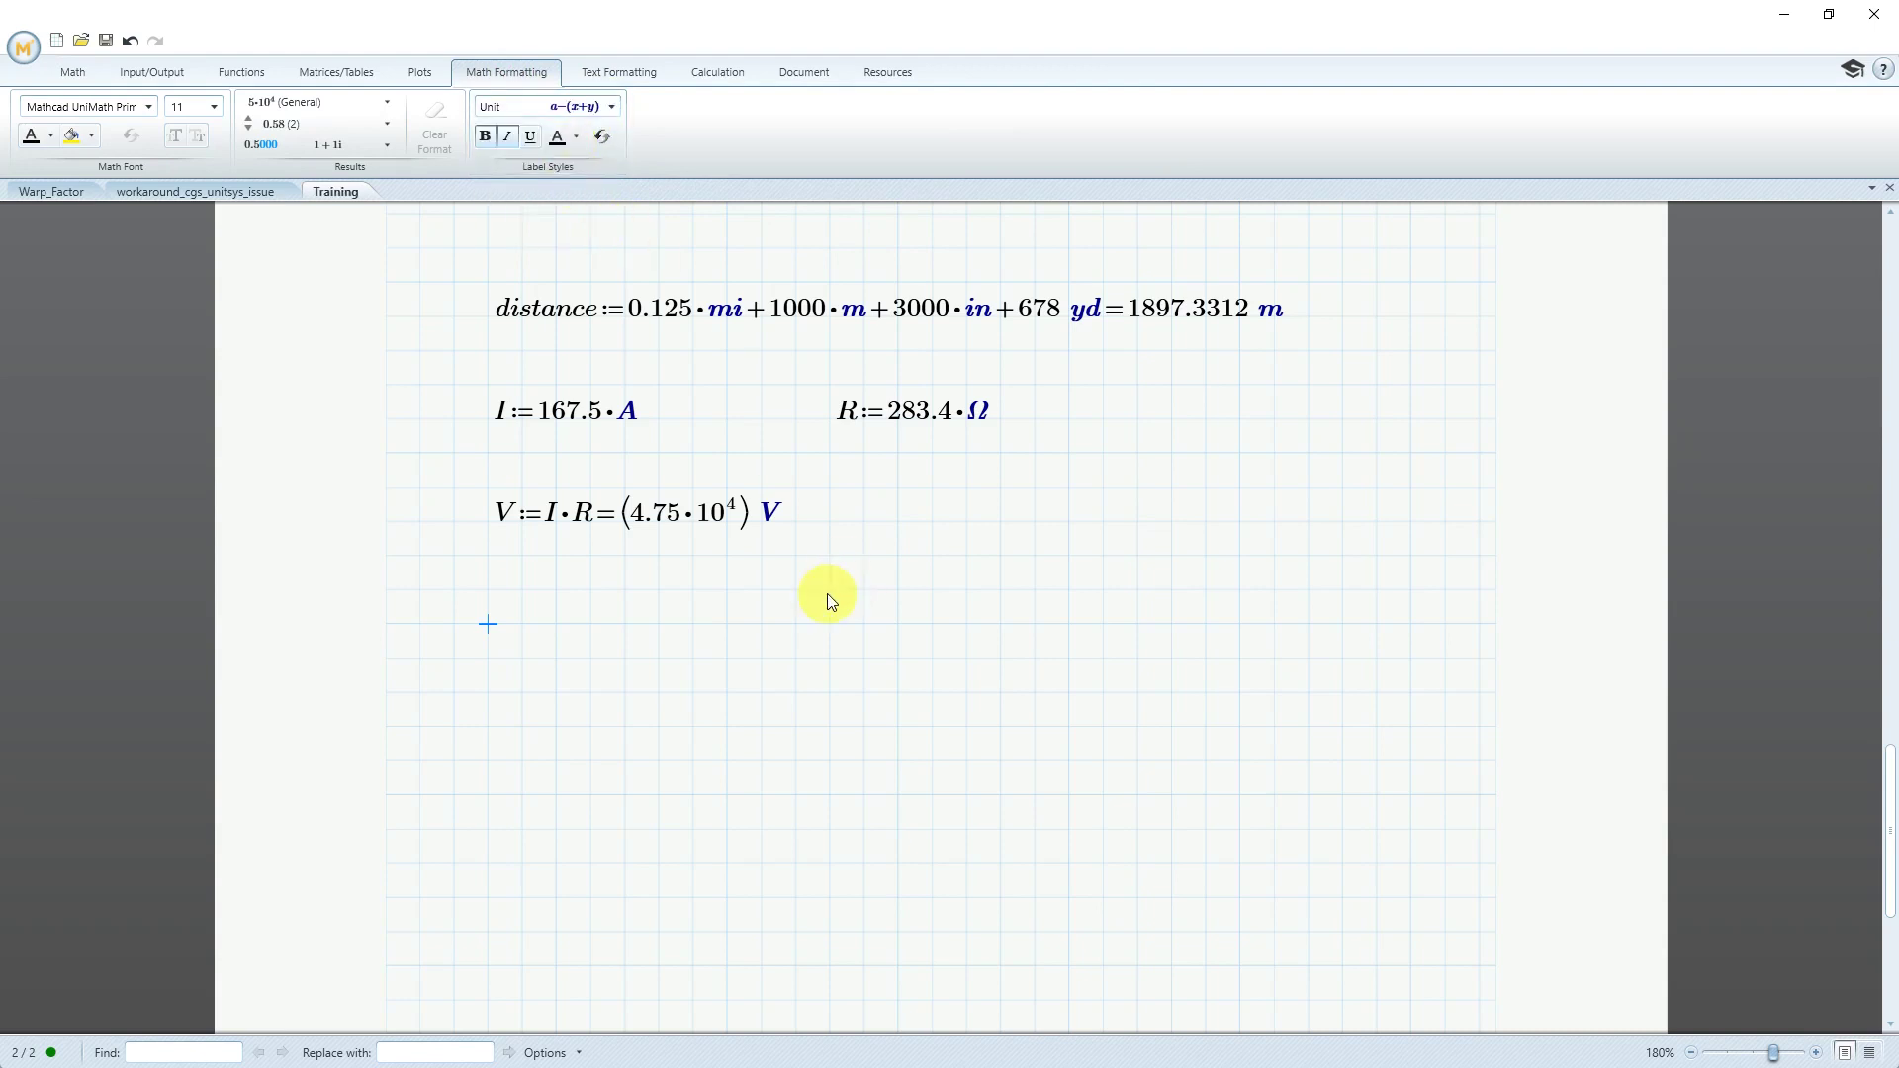
type("fpf")
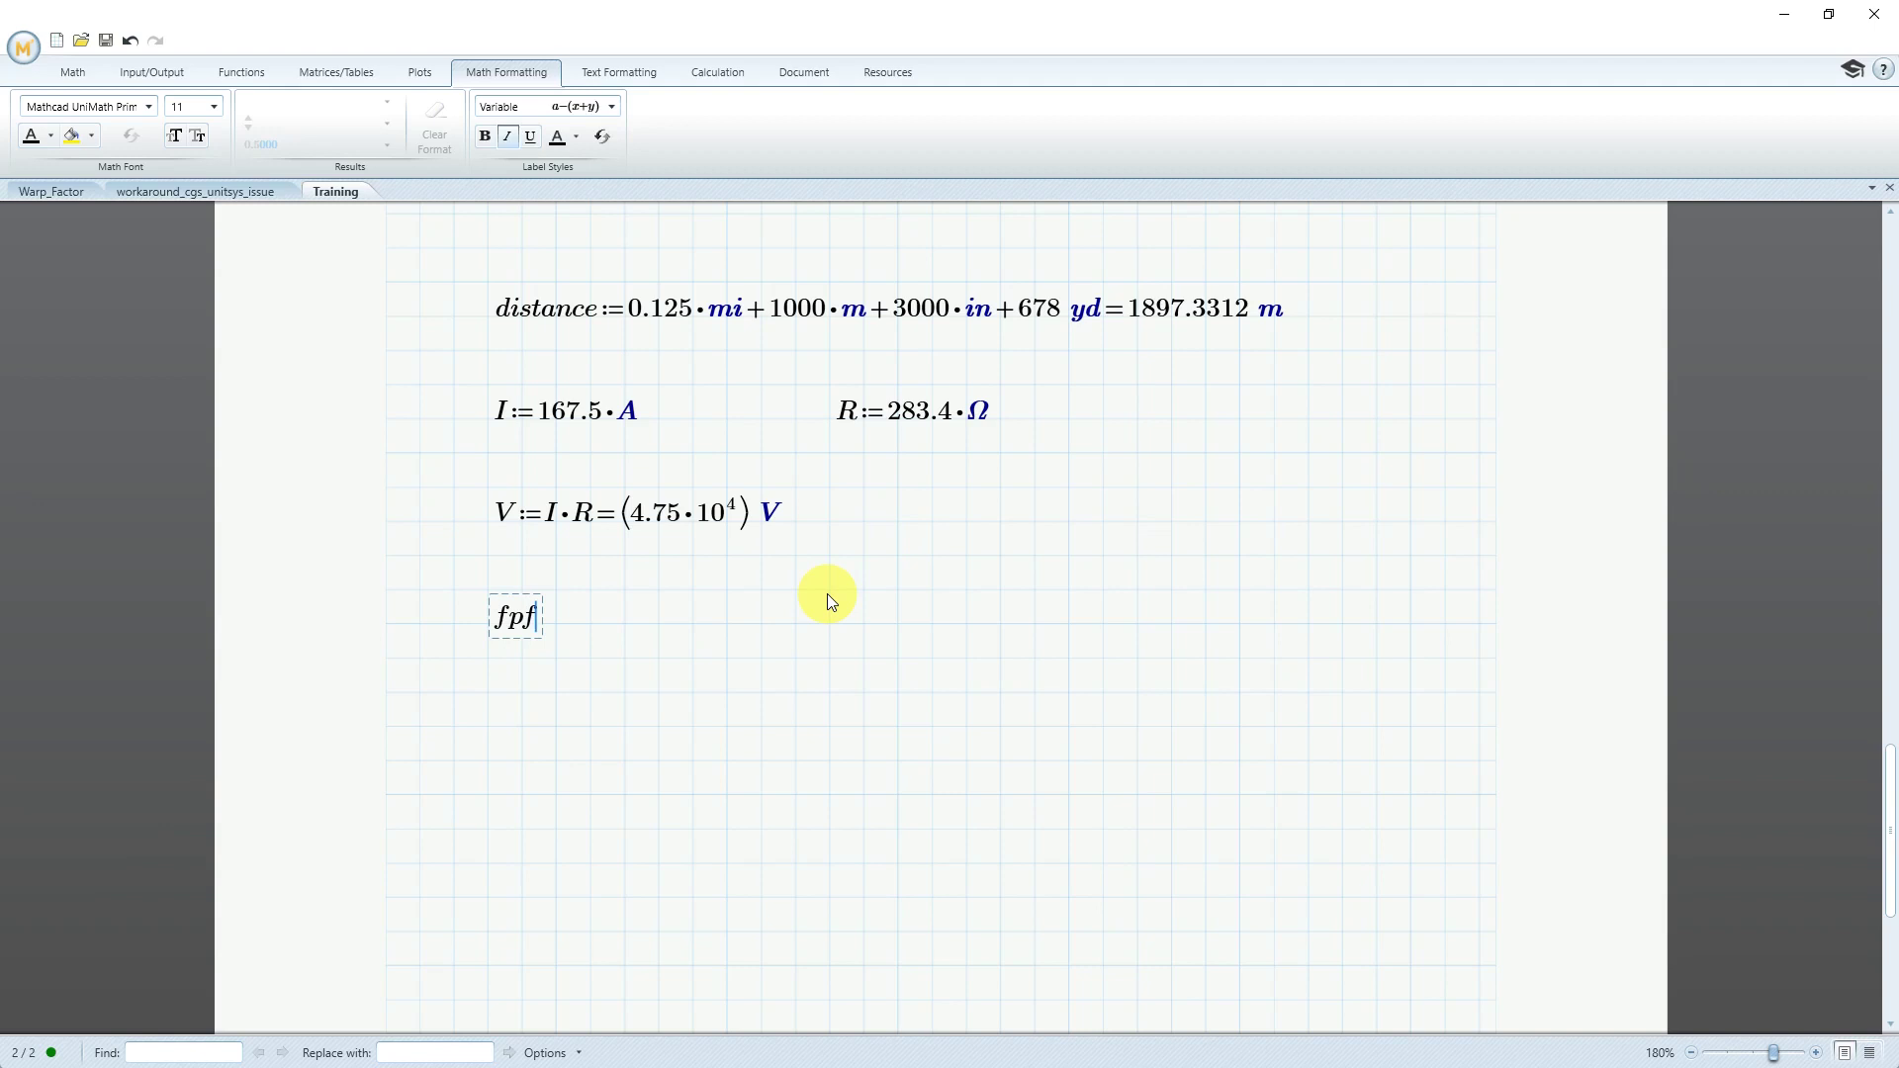
key("ctrl+shift+u")
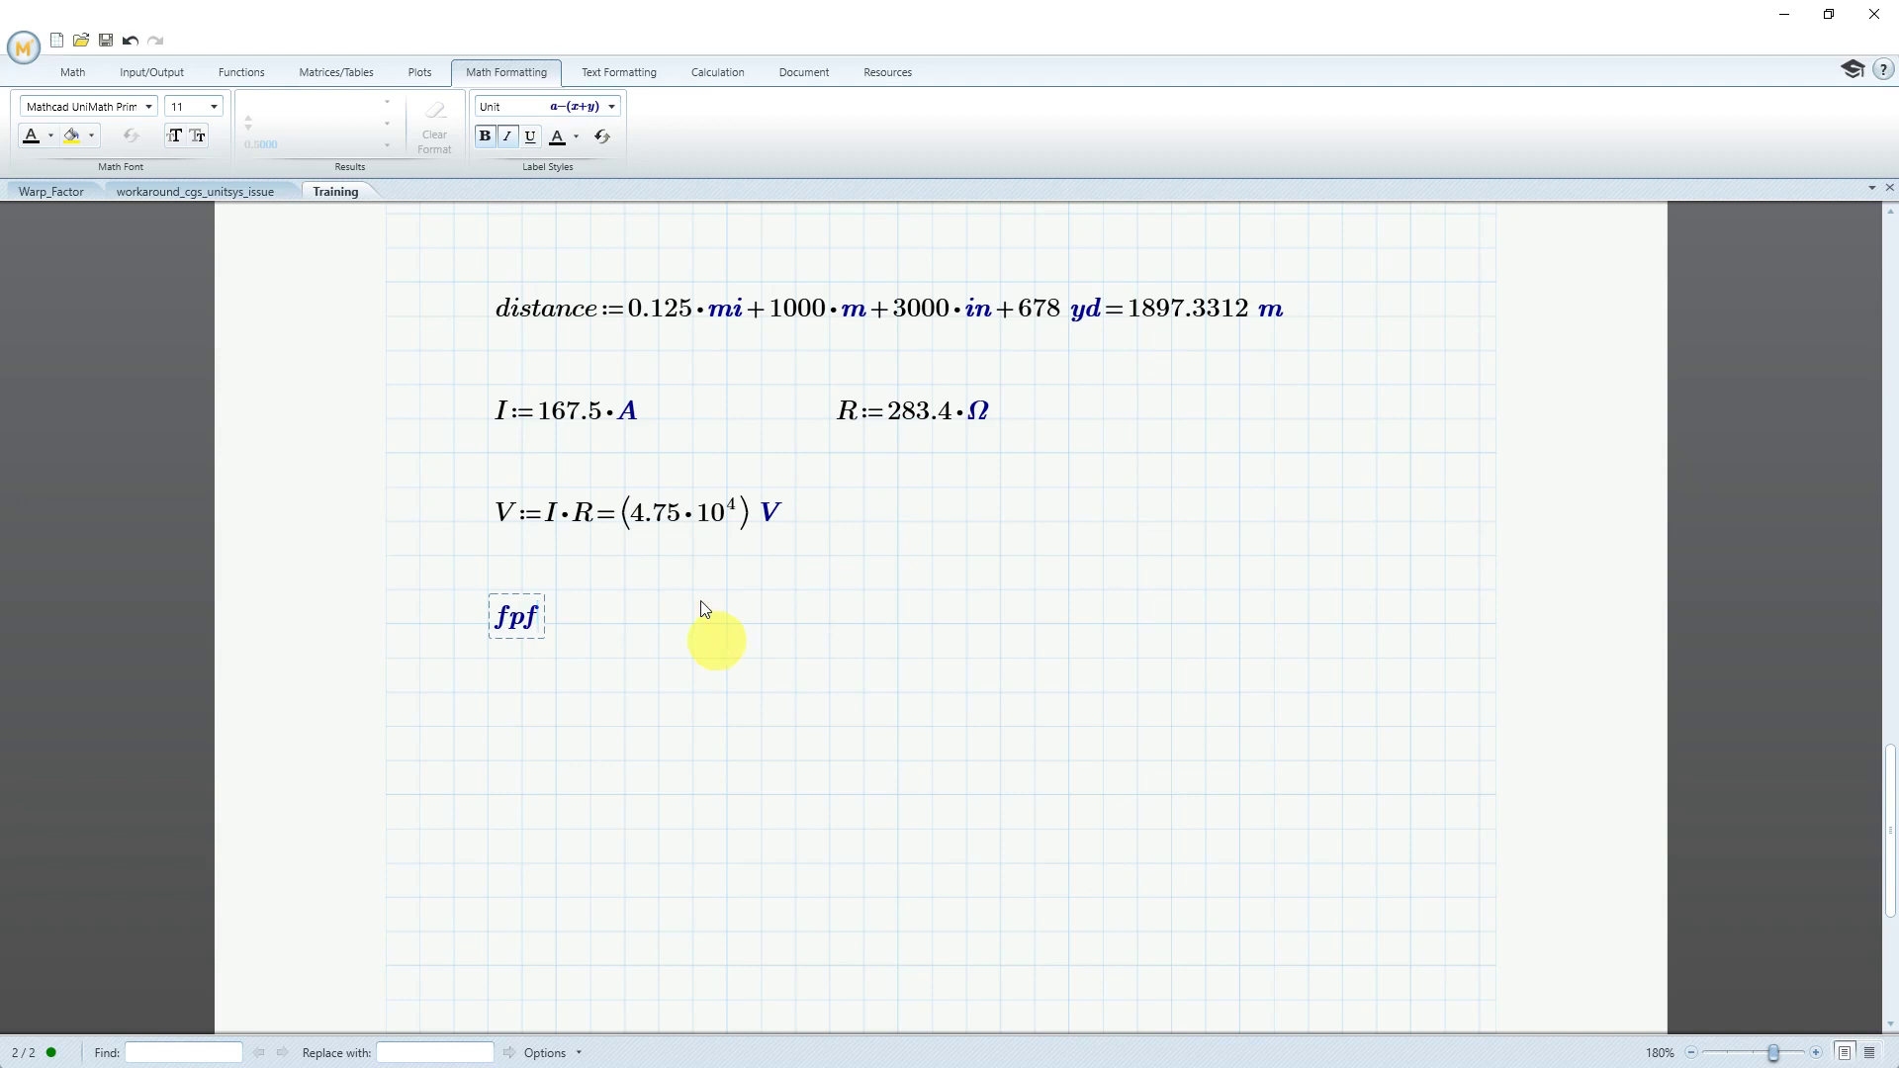
Use the Global Definition operator to define fpf as furlong/fortnight
left_click(73, 73)
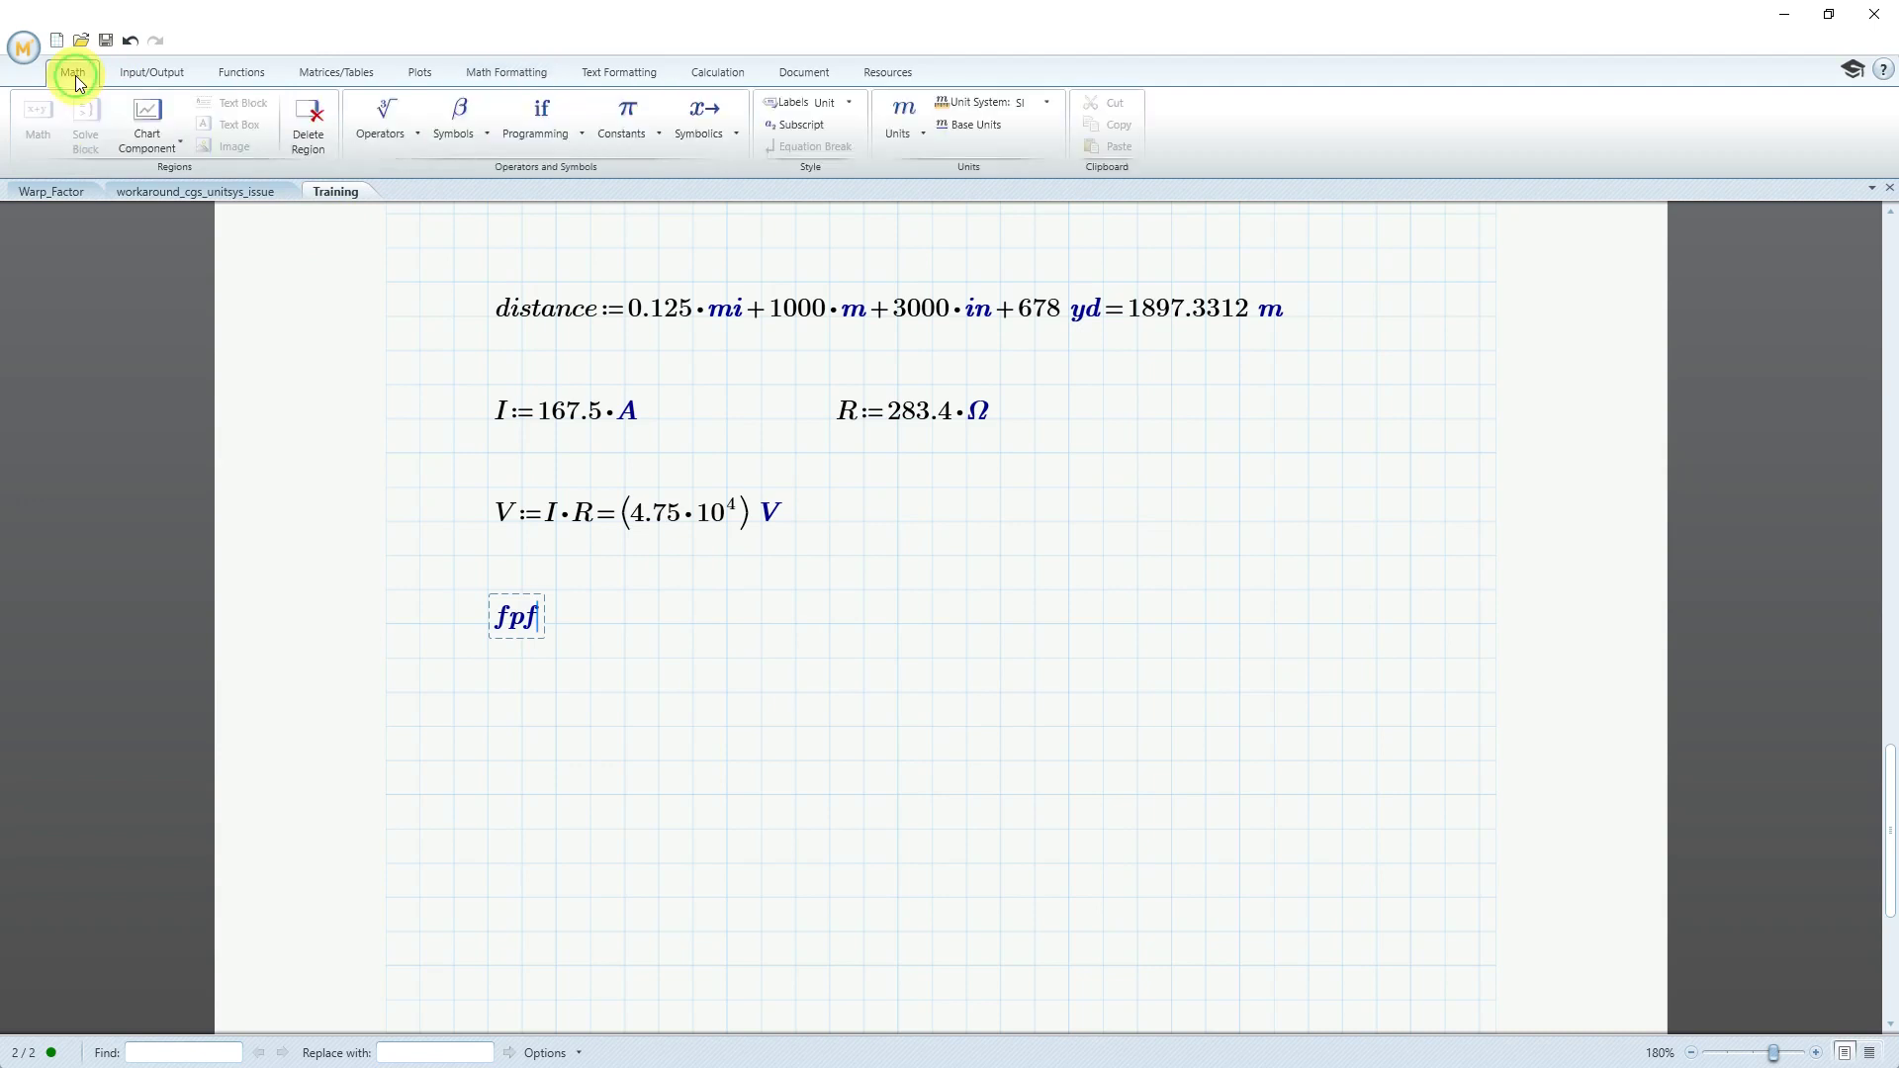
left_click(410, 134)
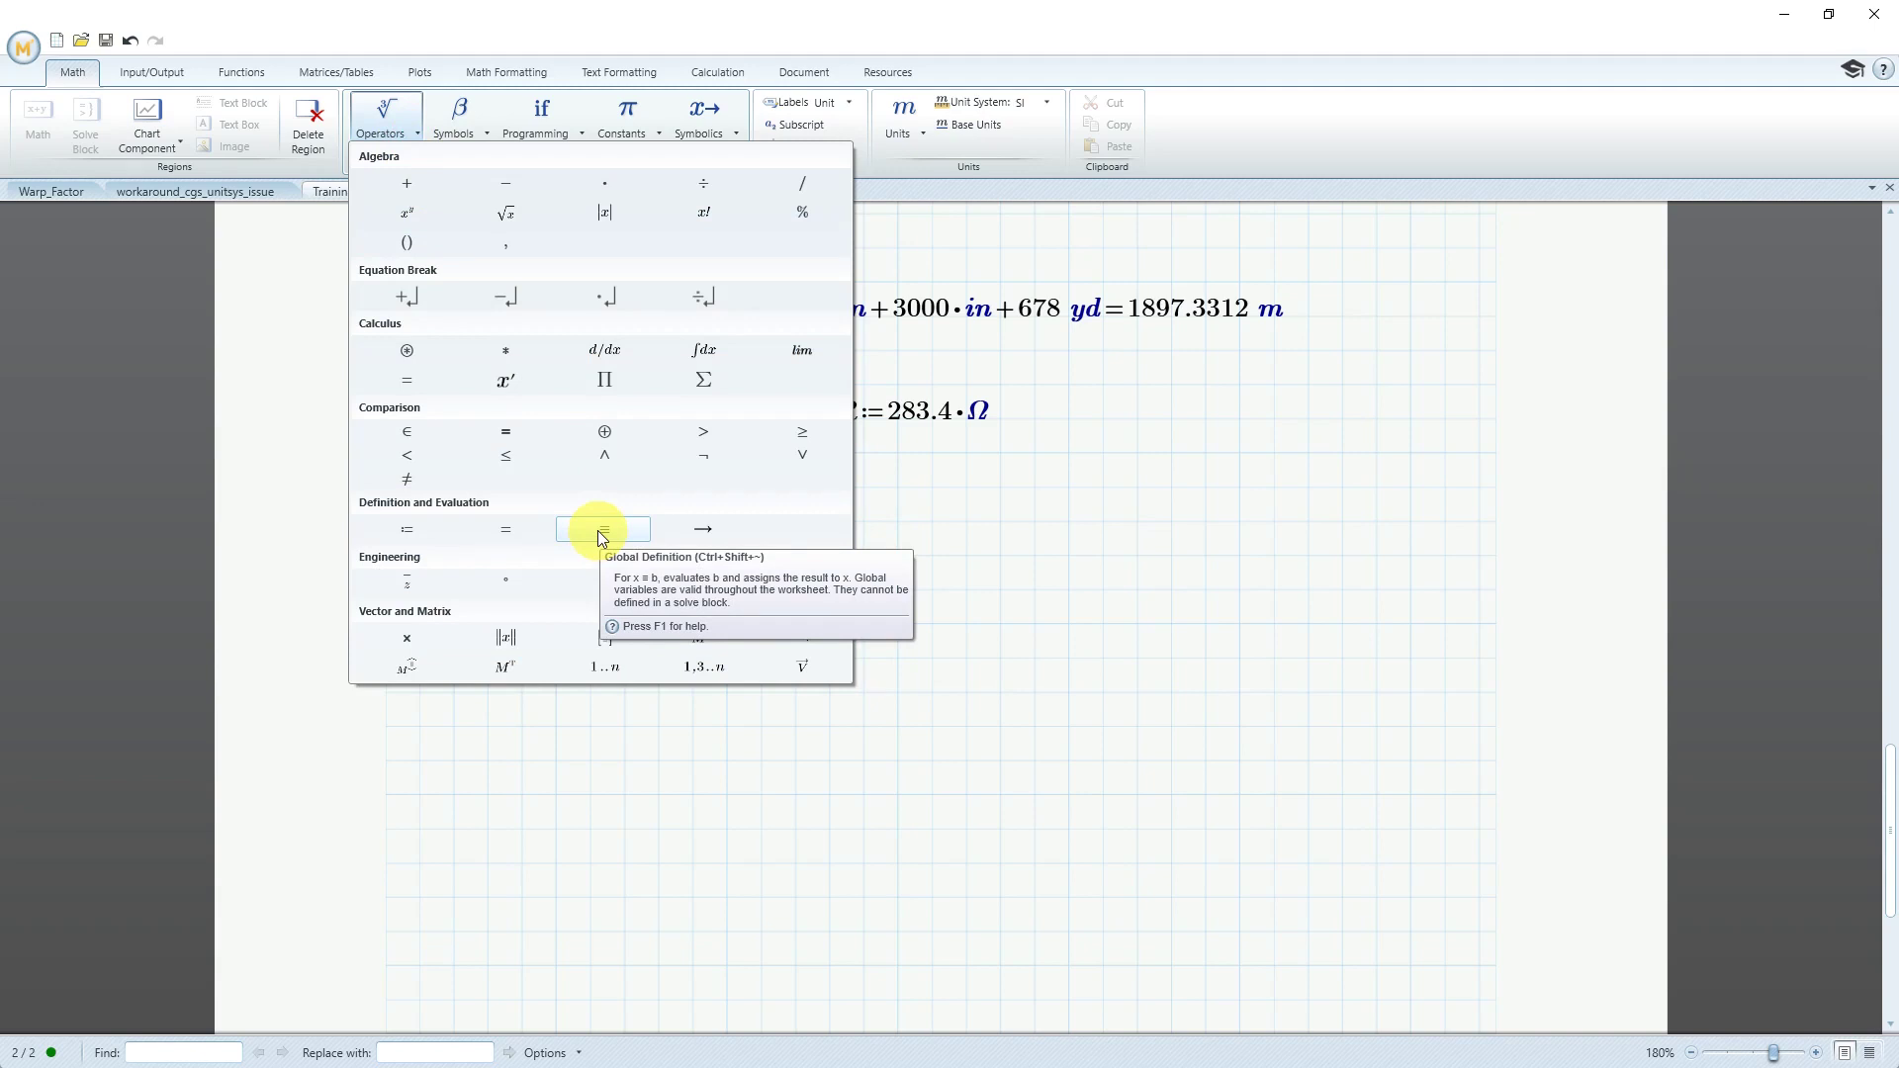
left_click(598, 532)
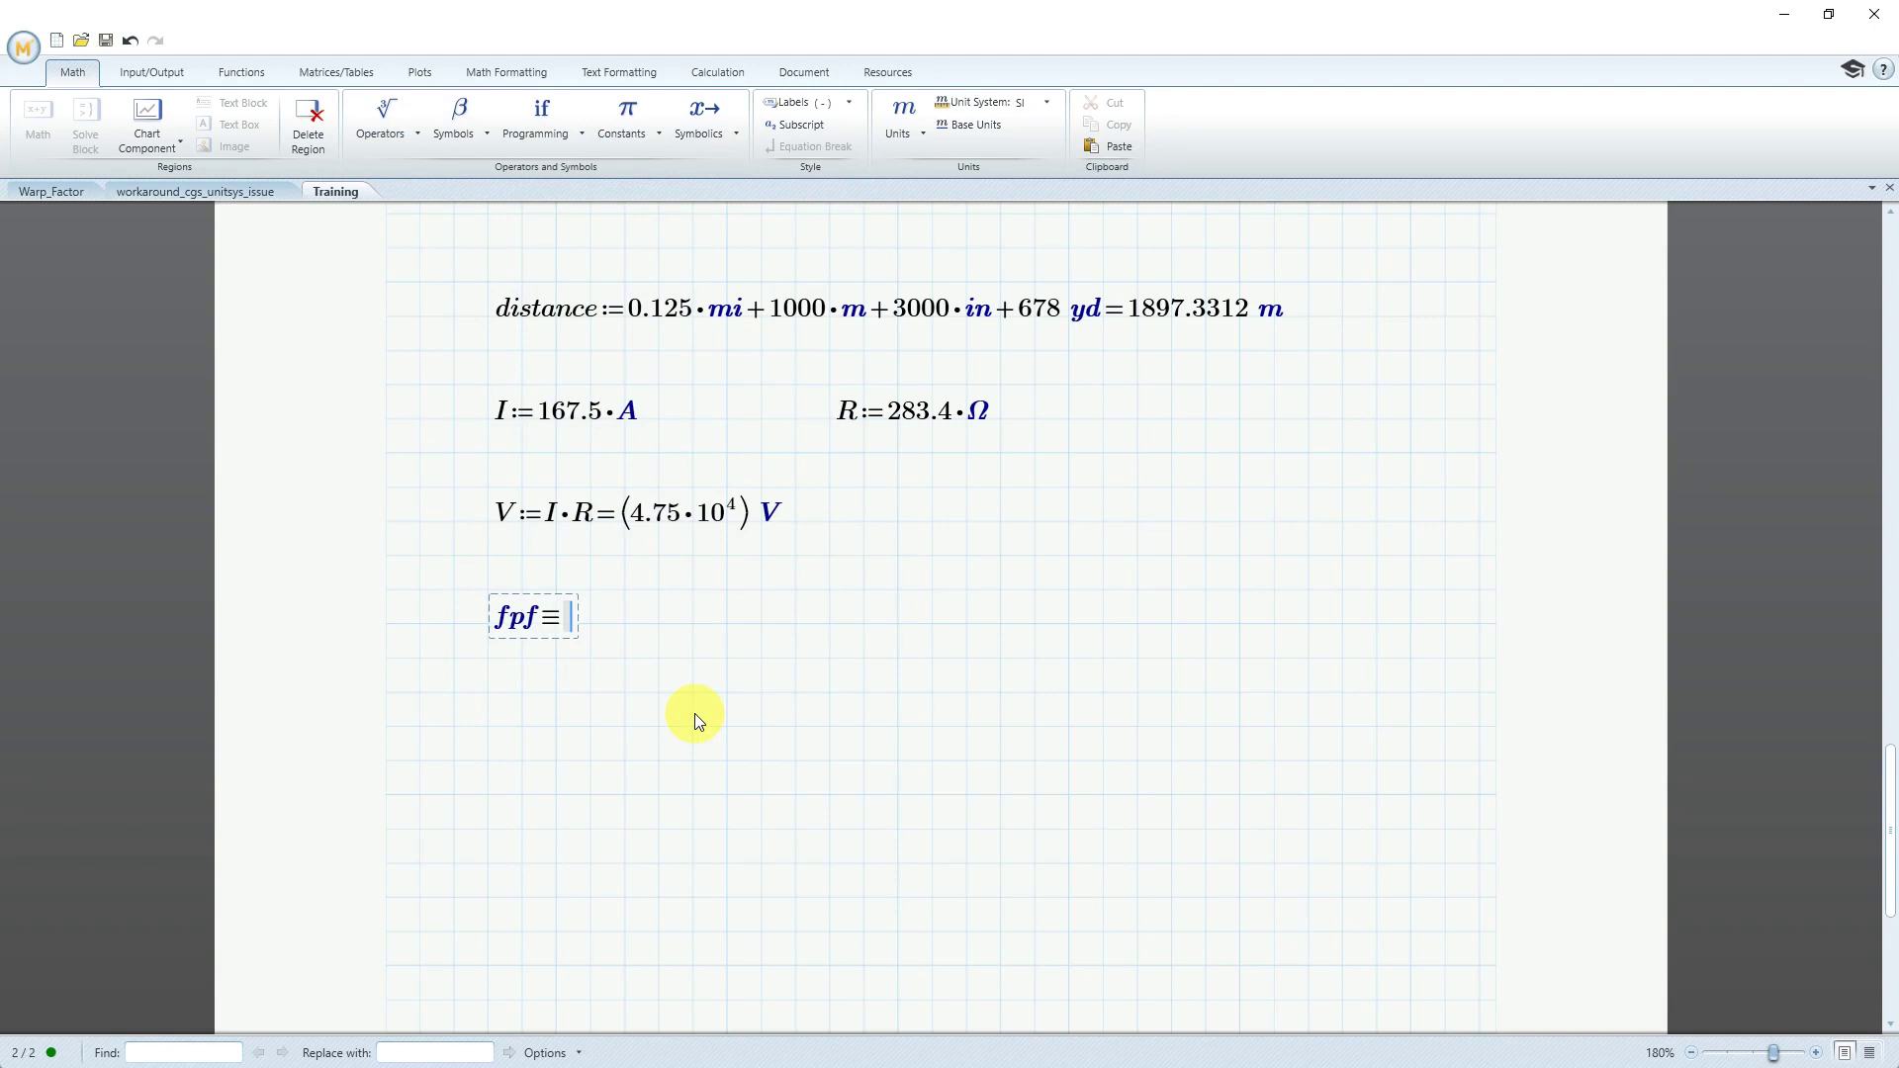
type("furlong")
key("slash")
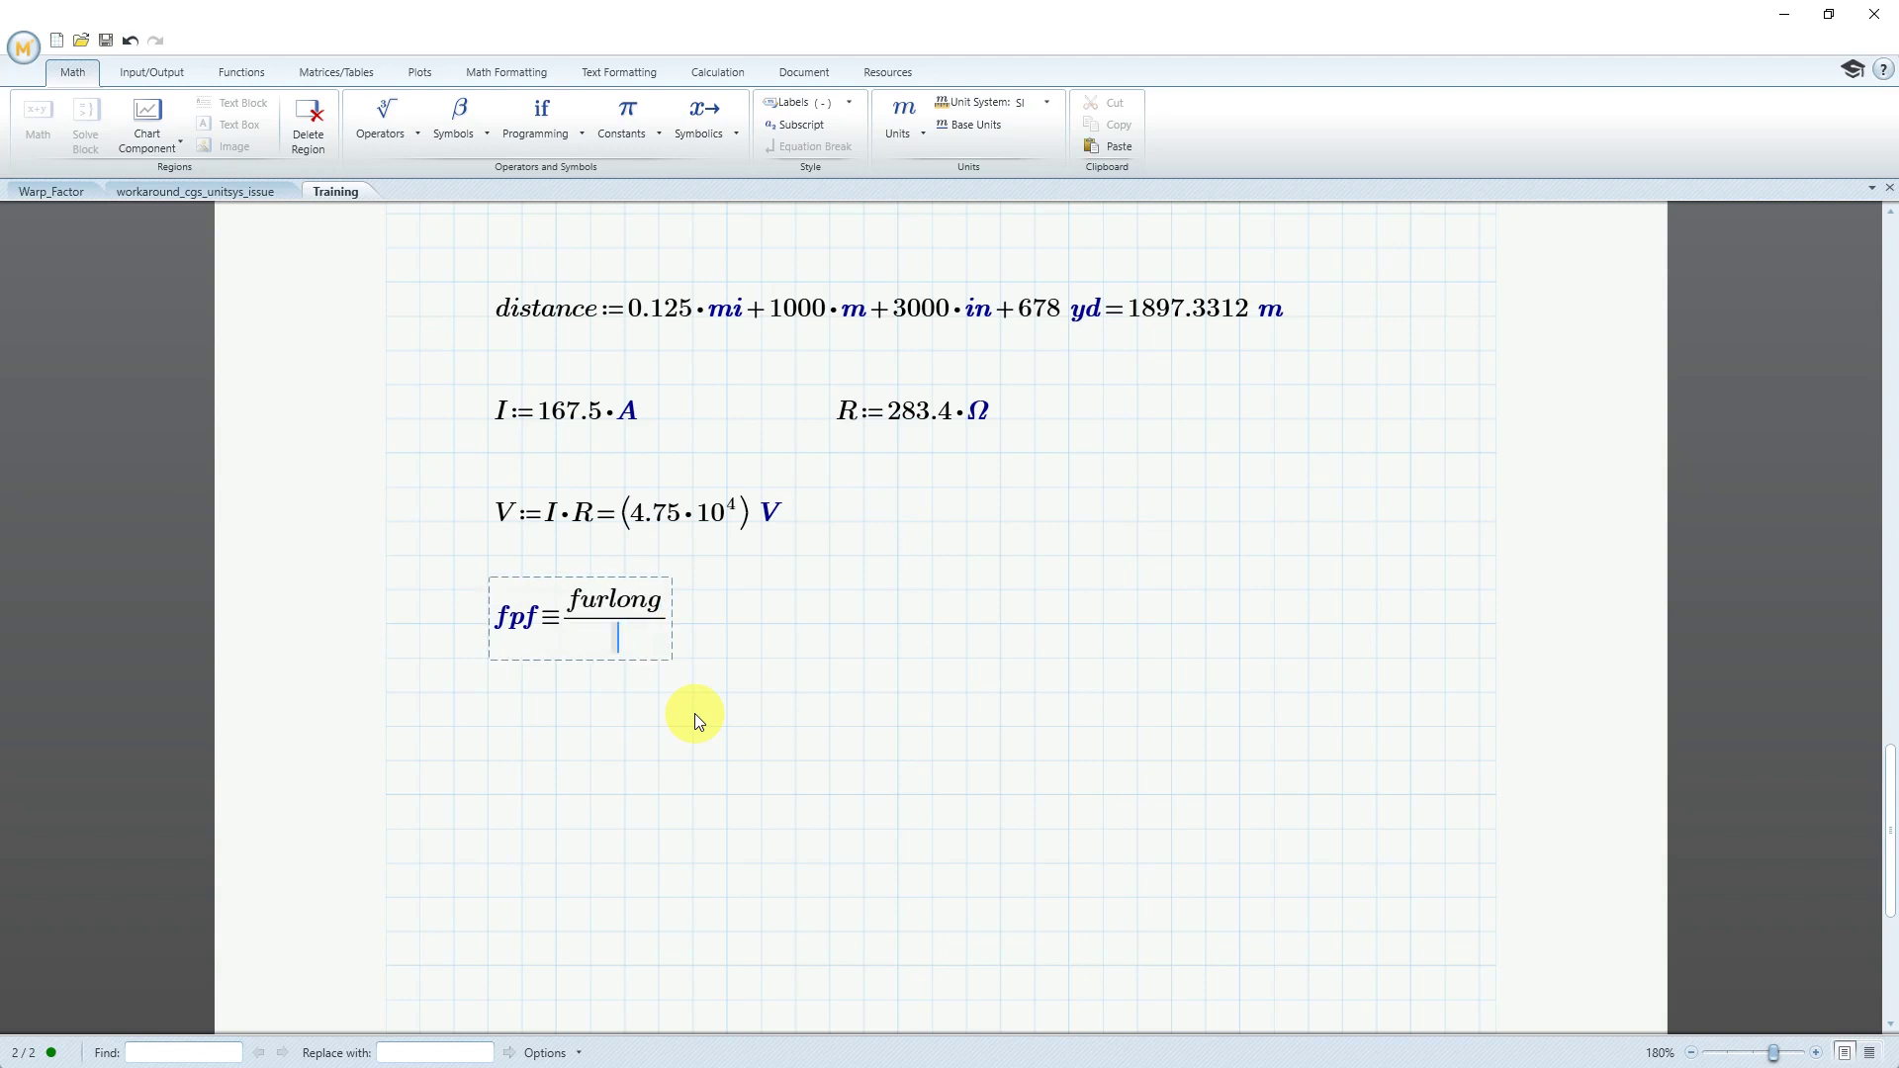
type("fortnight")
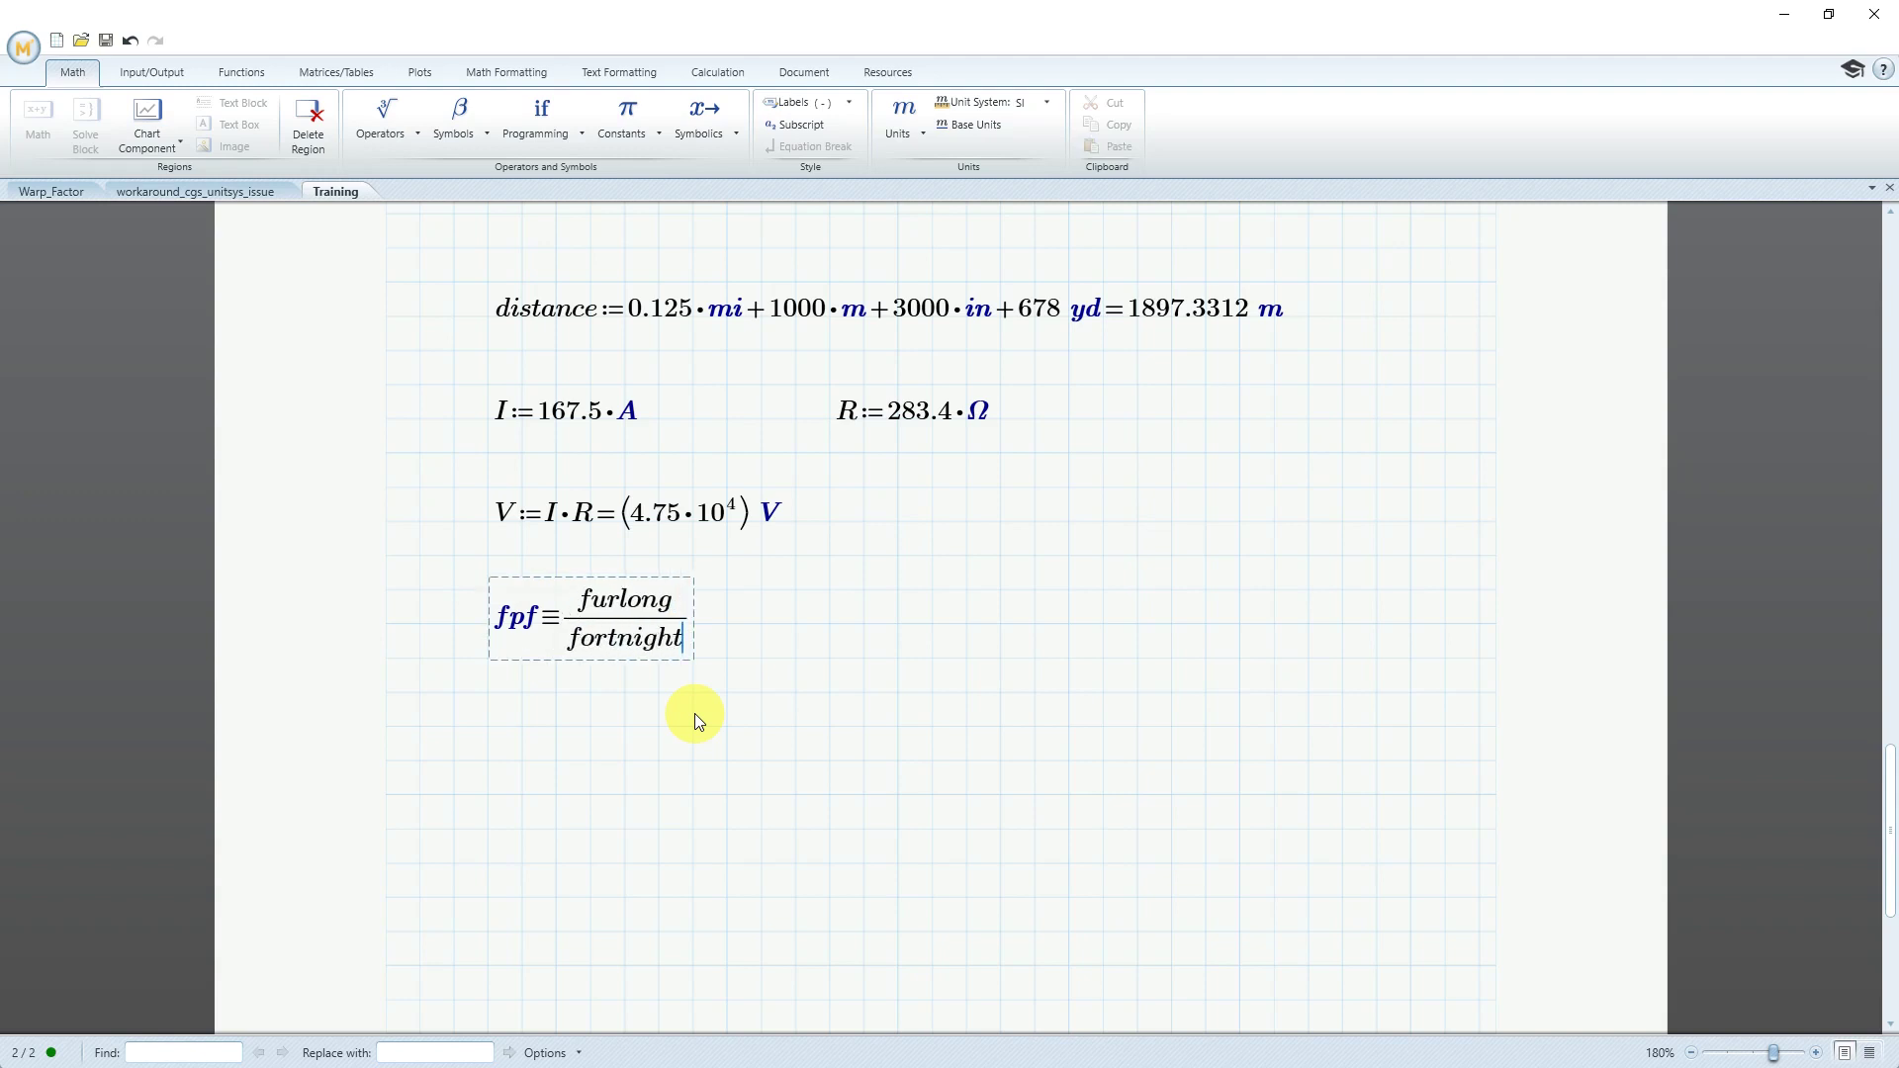
left_click(842, 658)
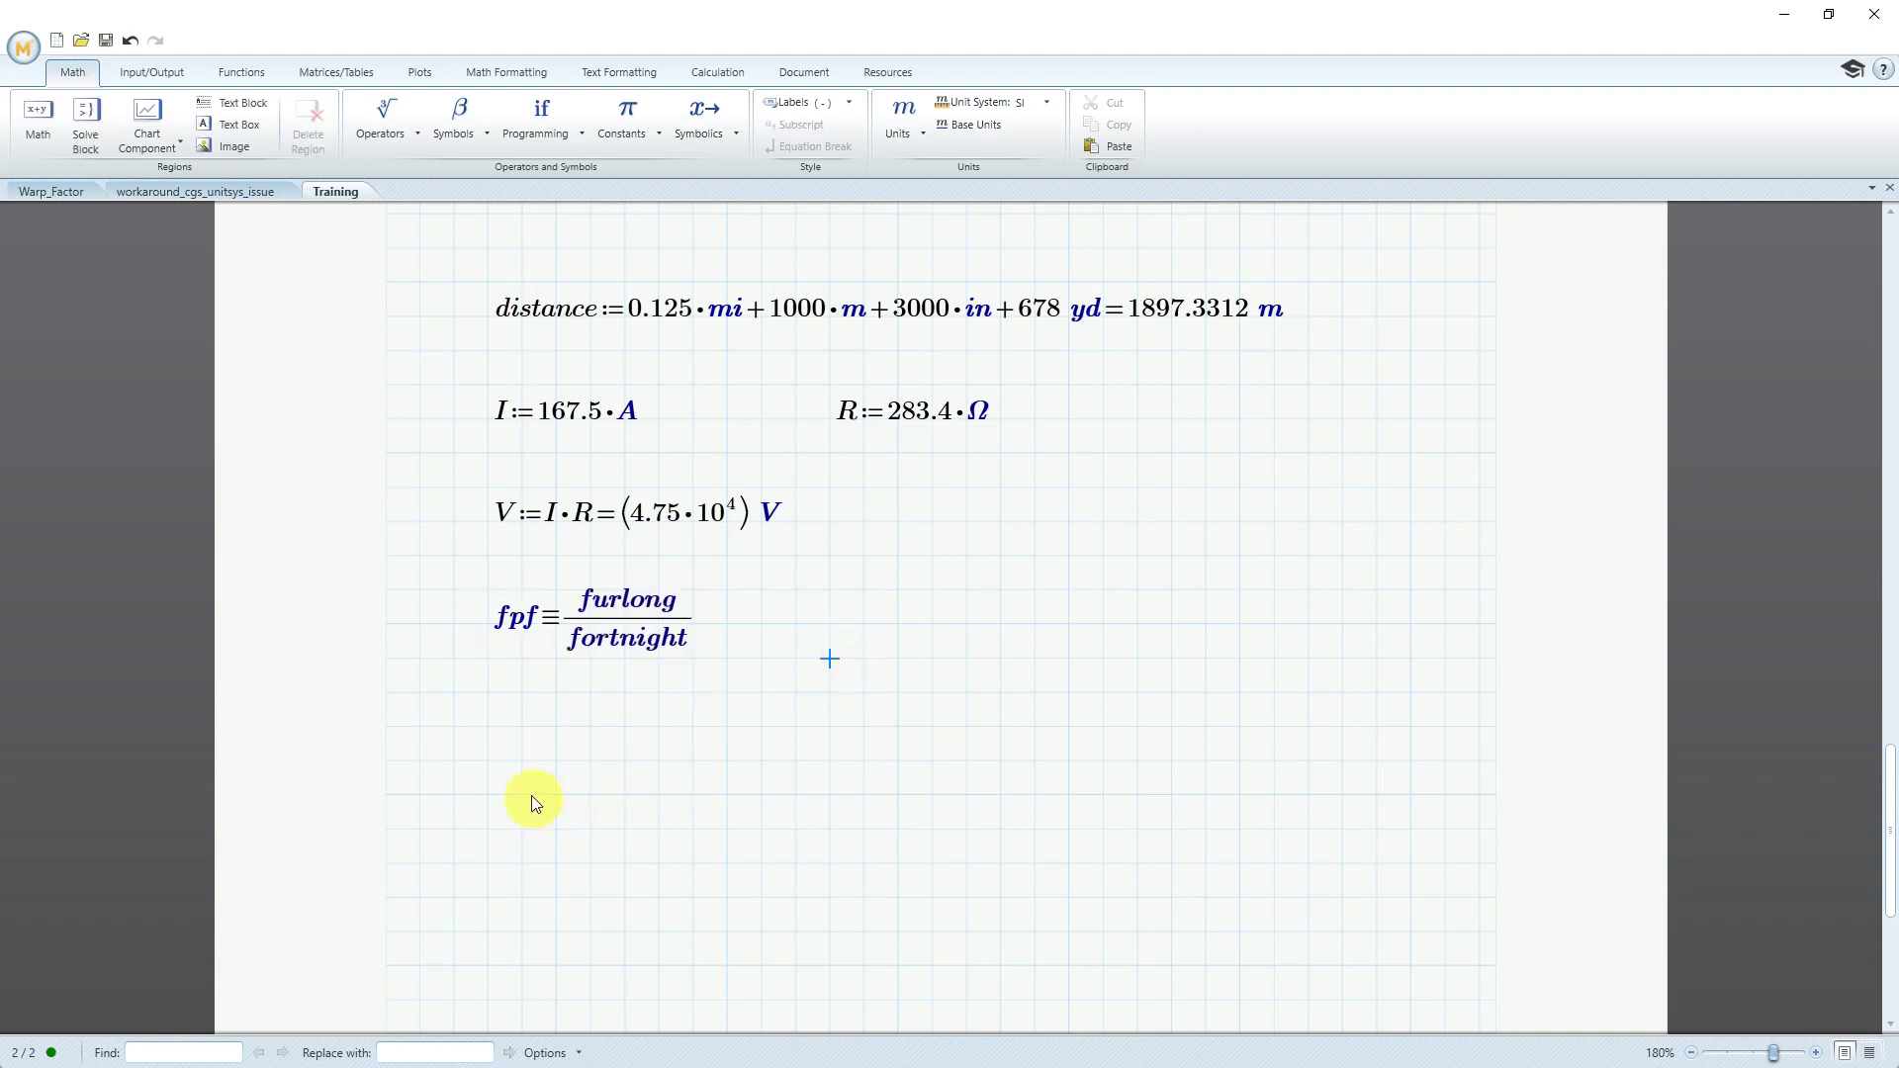
Define v1 := 60·mi/hr and replace its m/s result unit with fpf
left_click(493, 794)
type("v1")
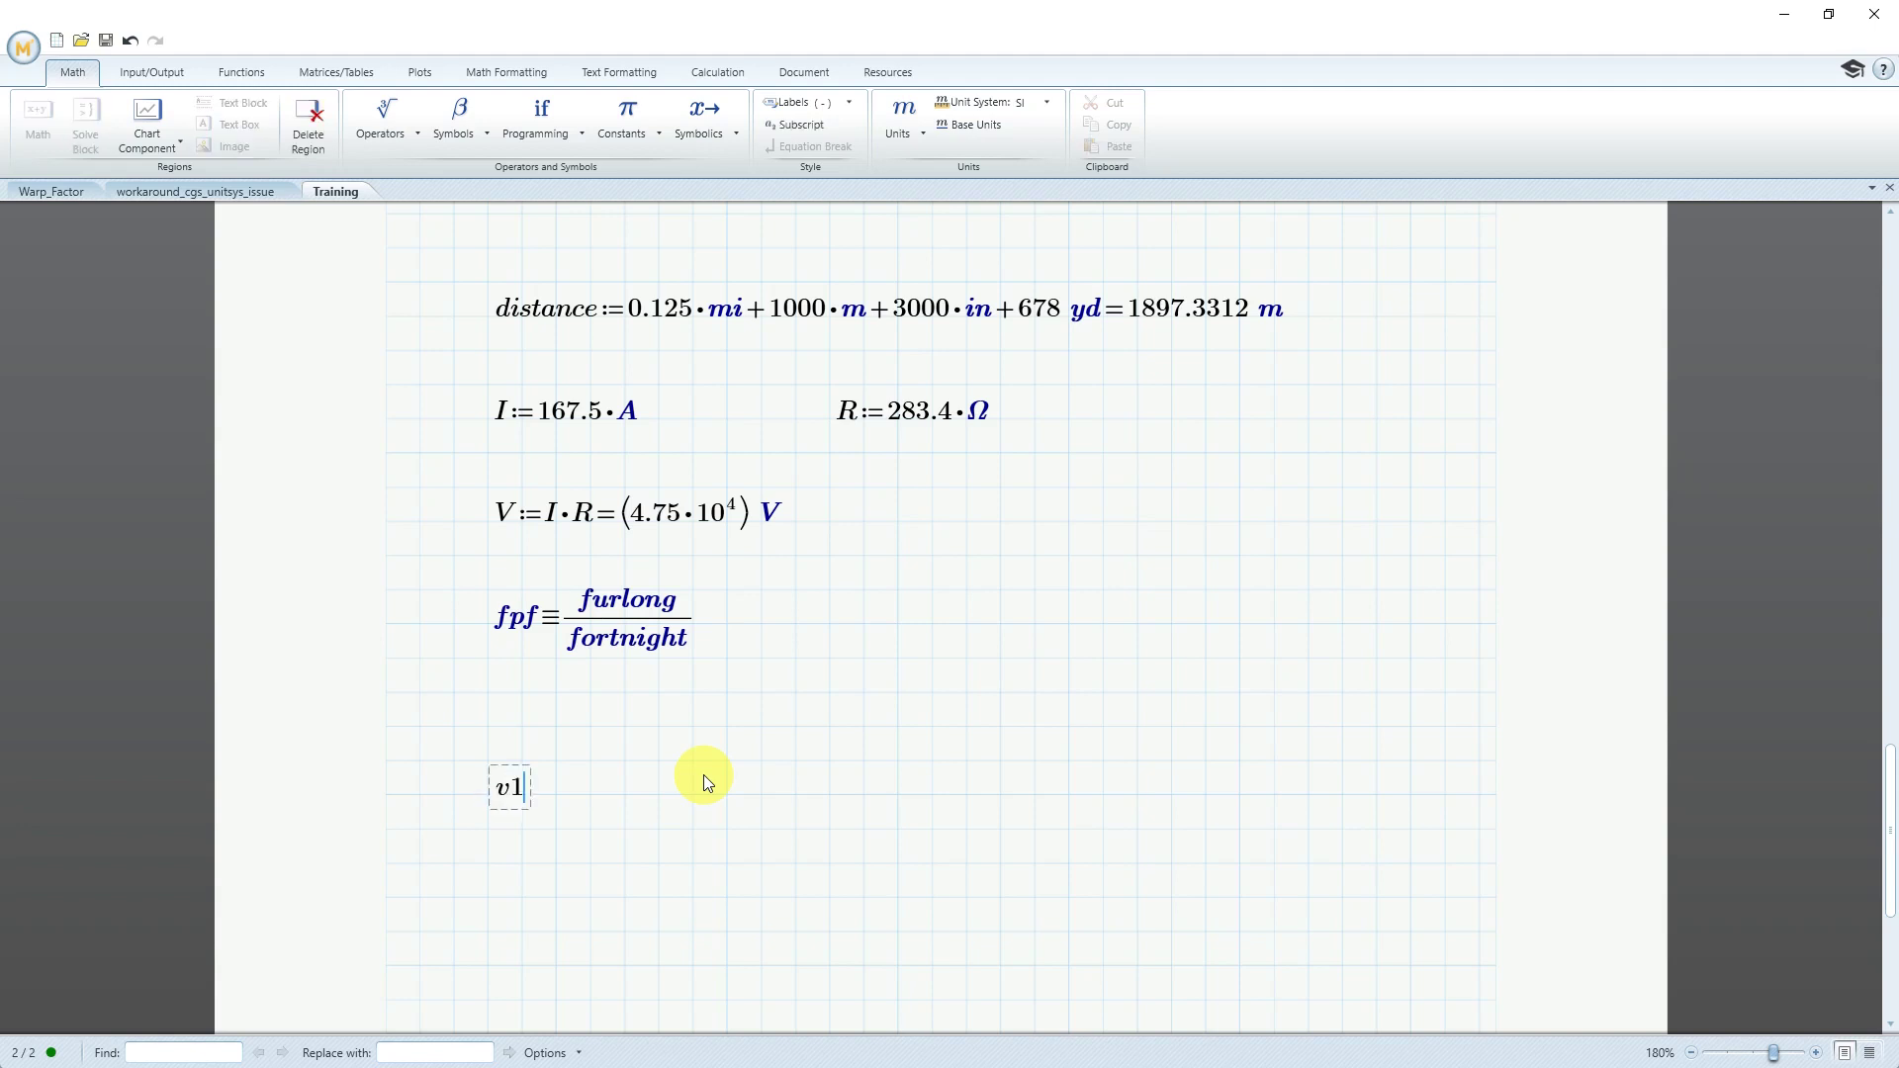
type(":6")
type("0*")
type("mi/")
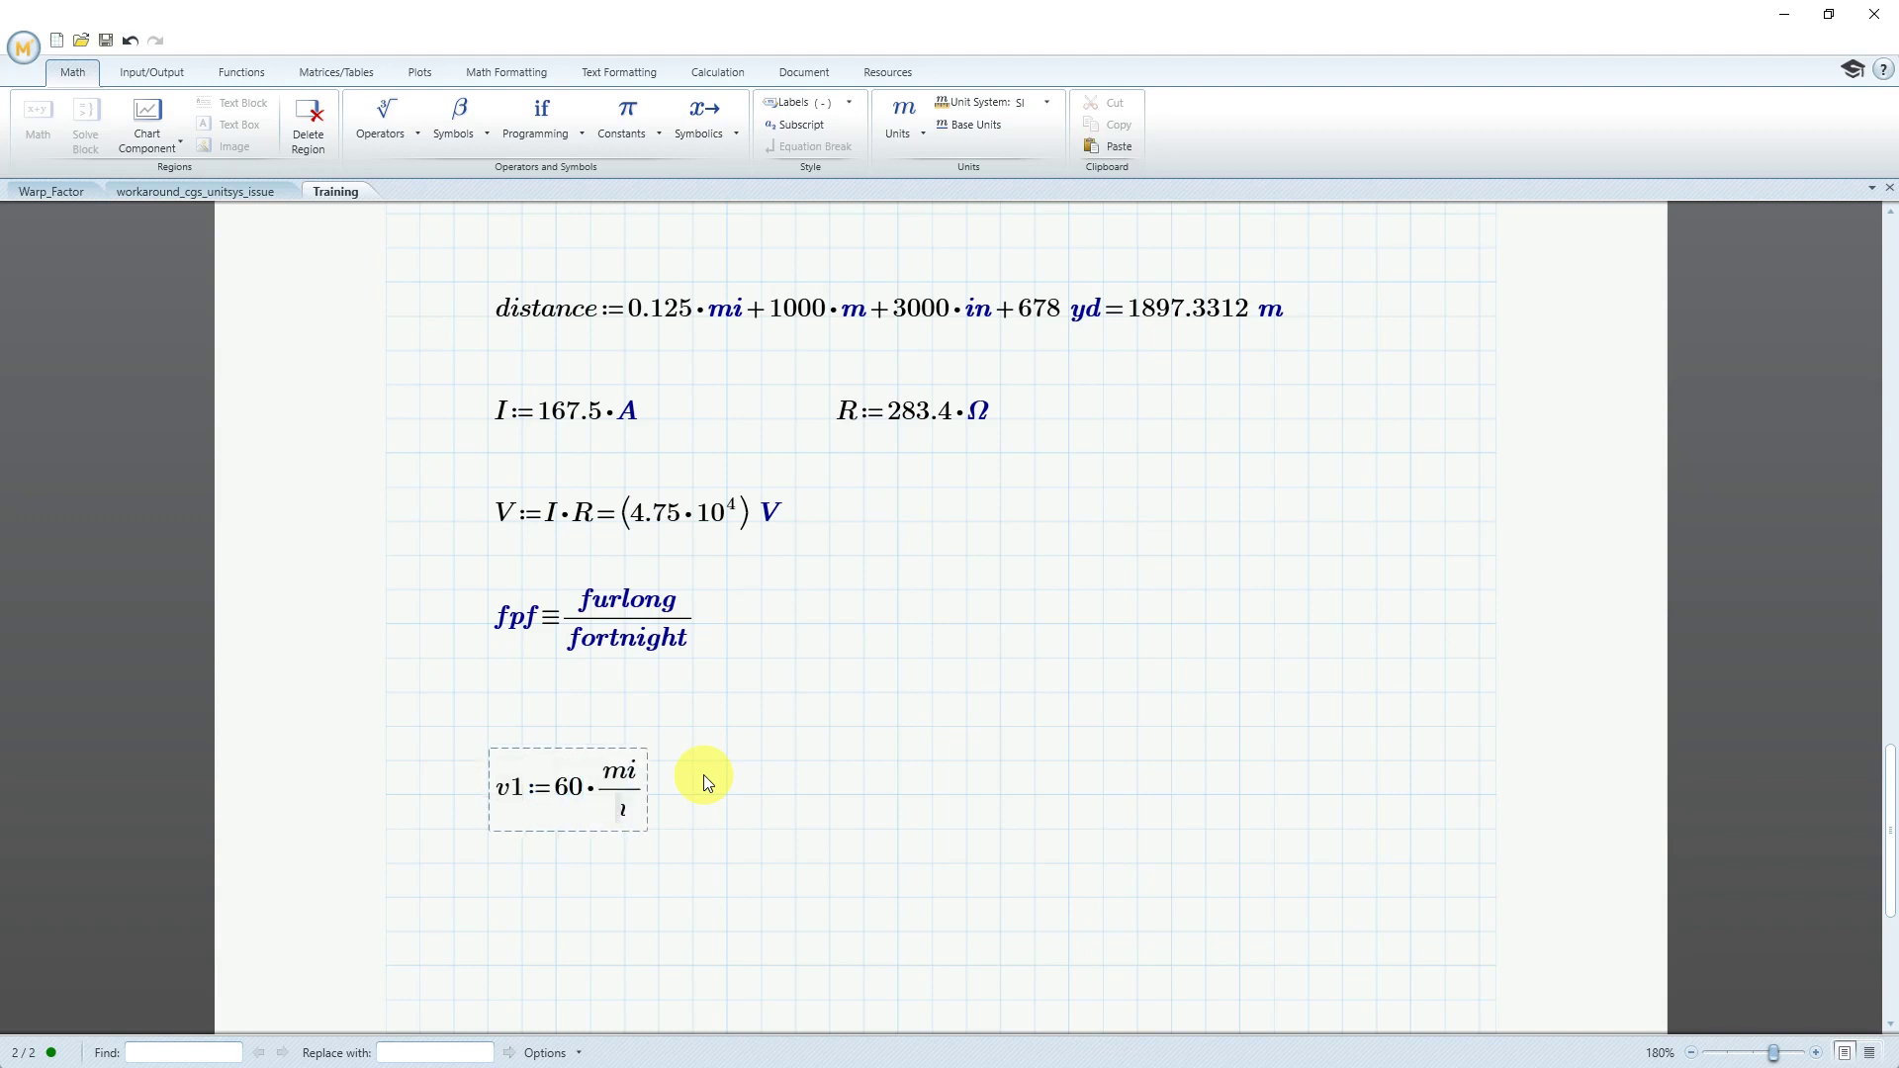
type("hr=26.82 m/s")
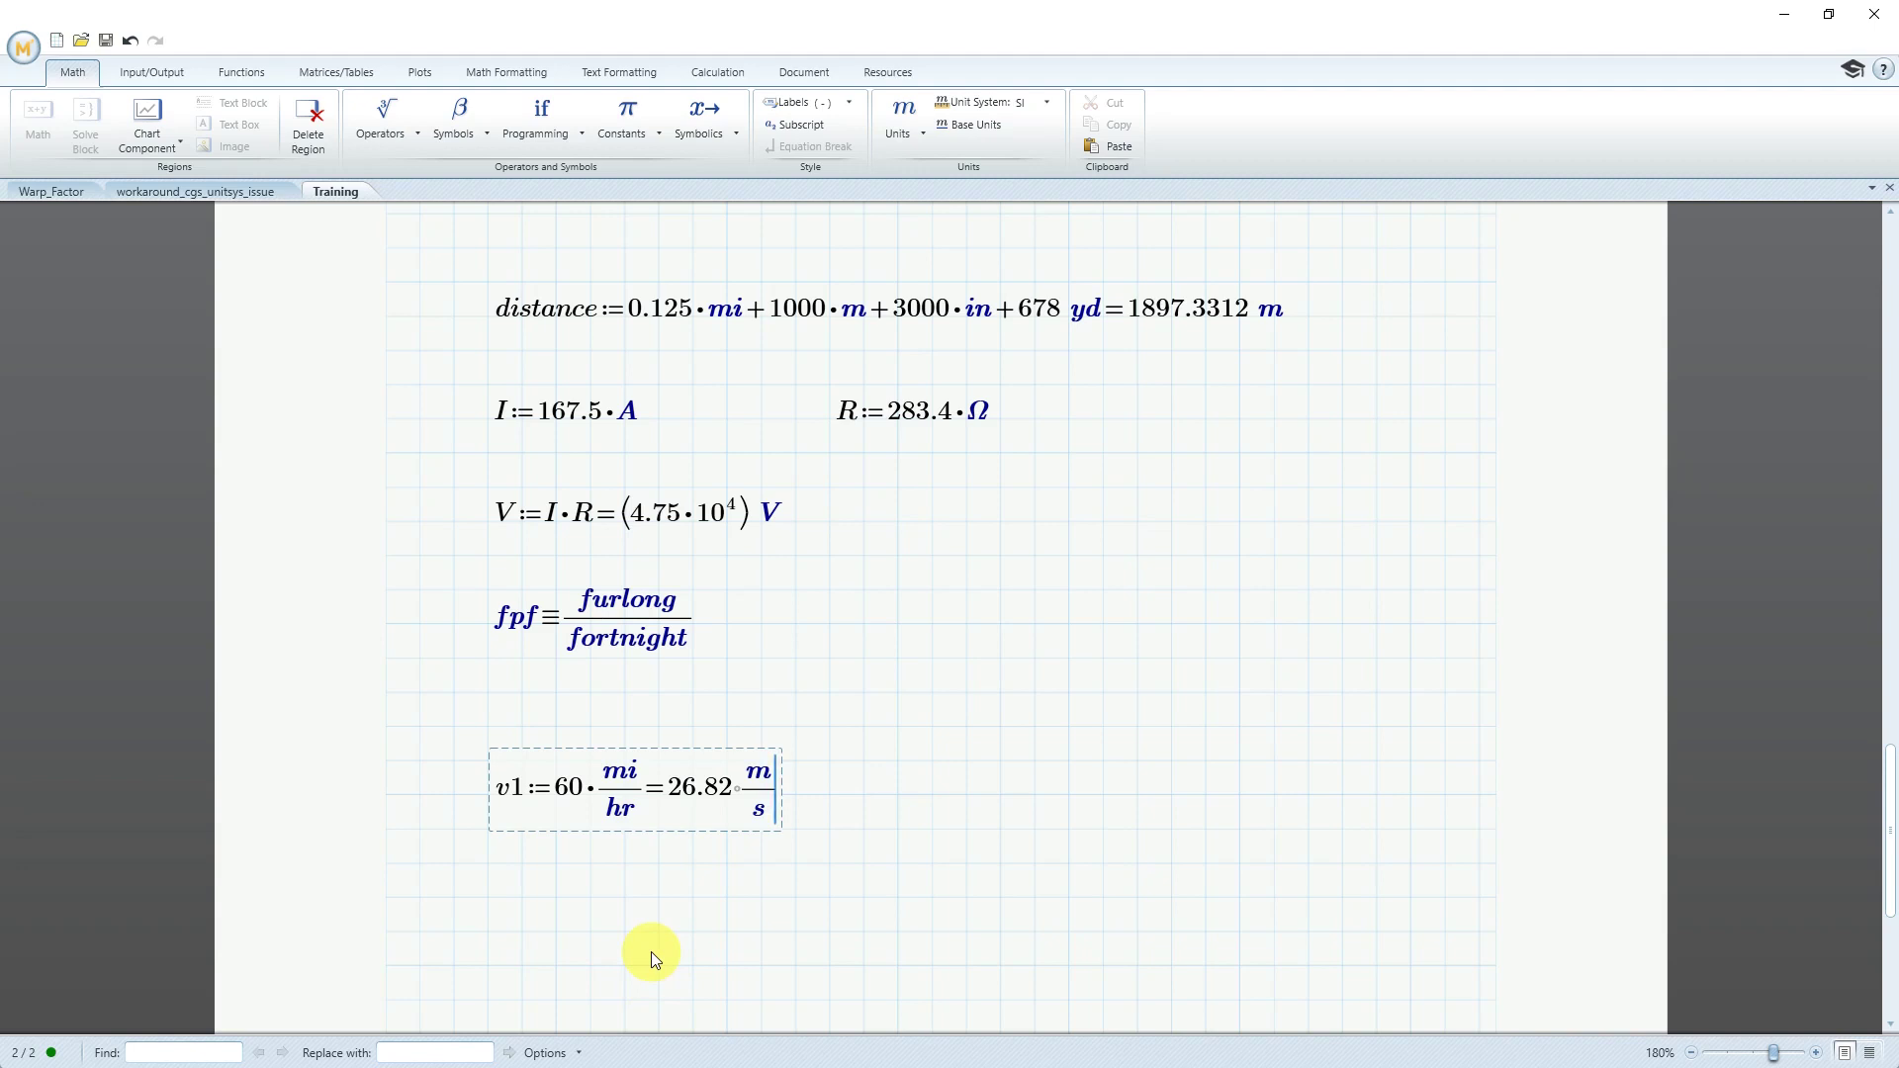
key("shift+Left")
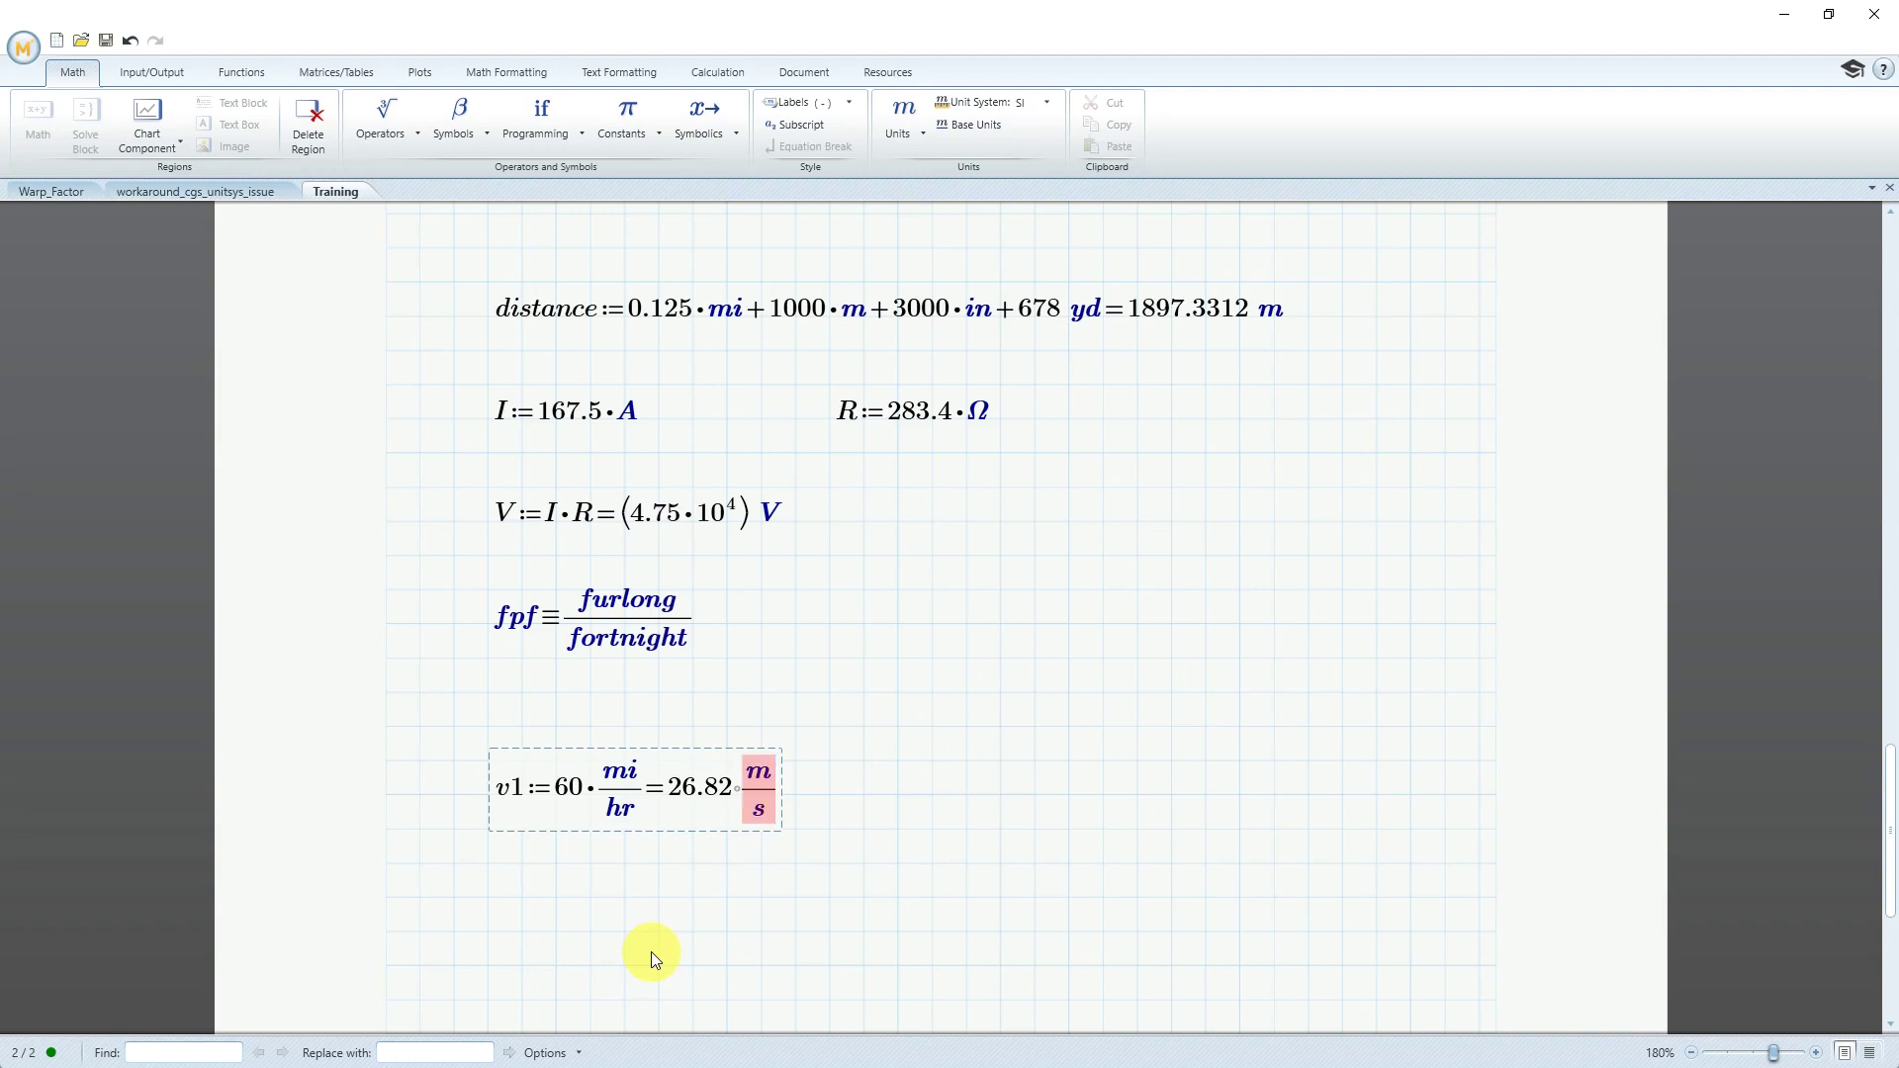
type("fpf")
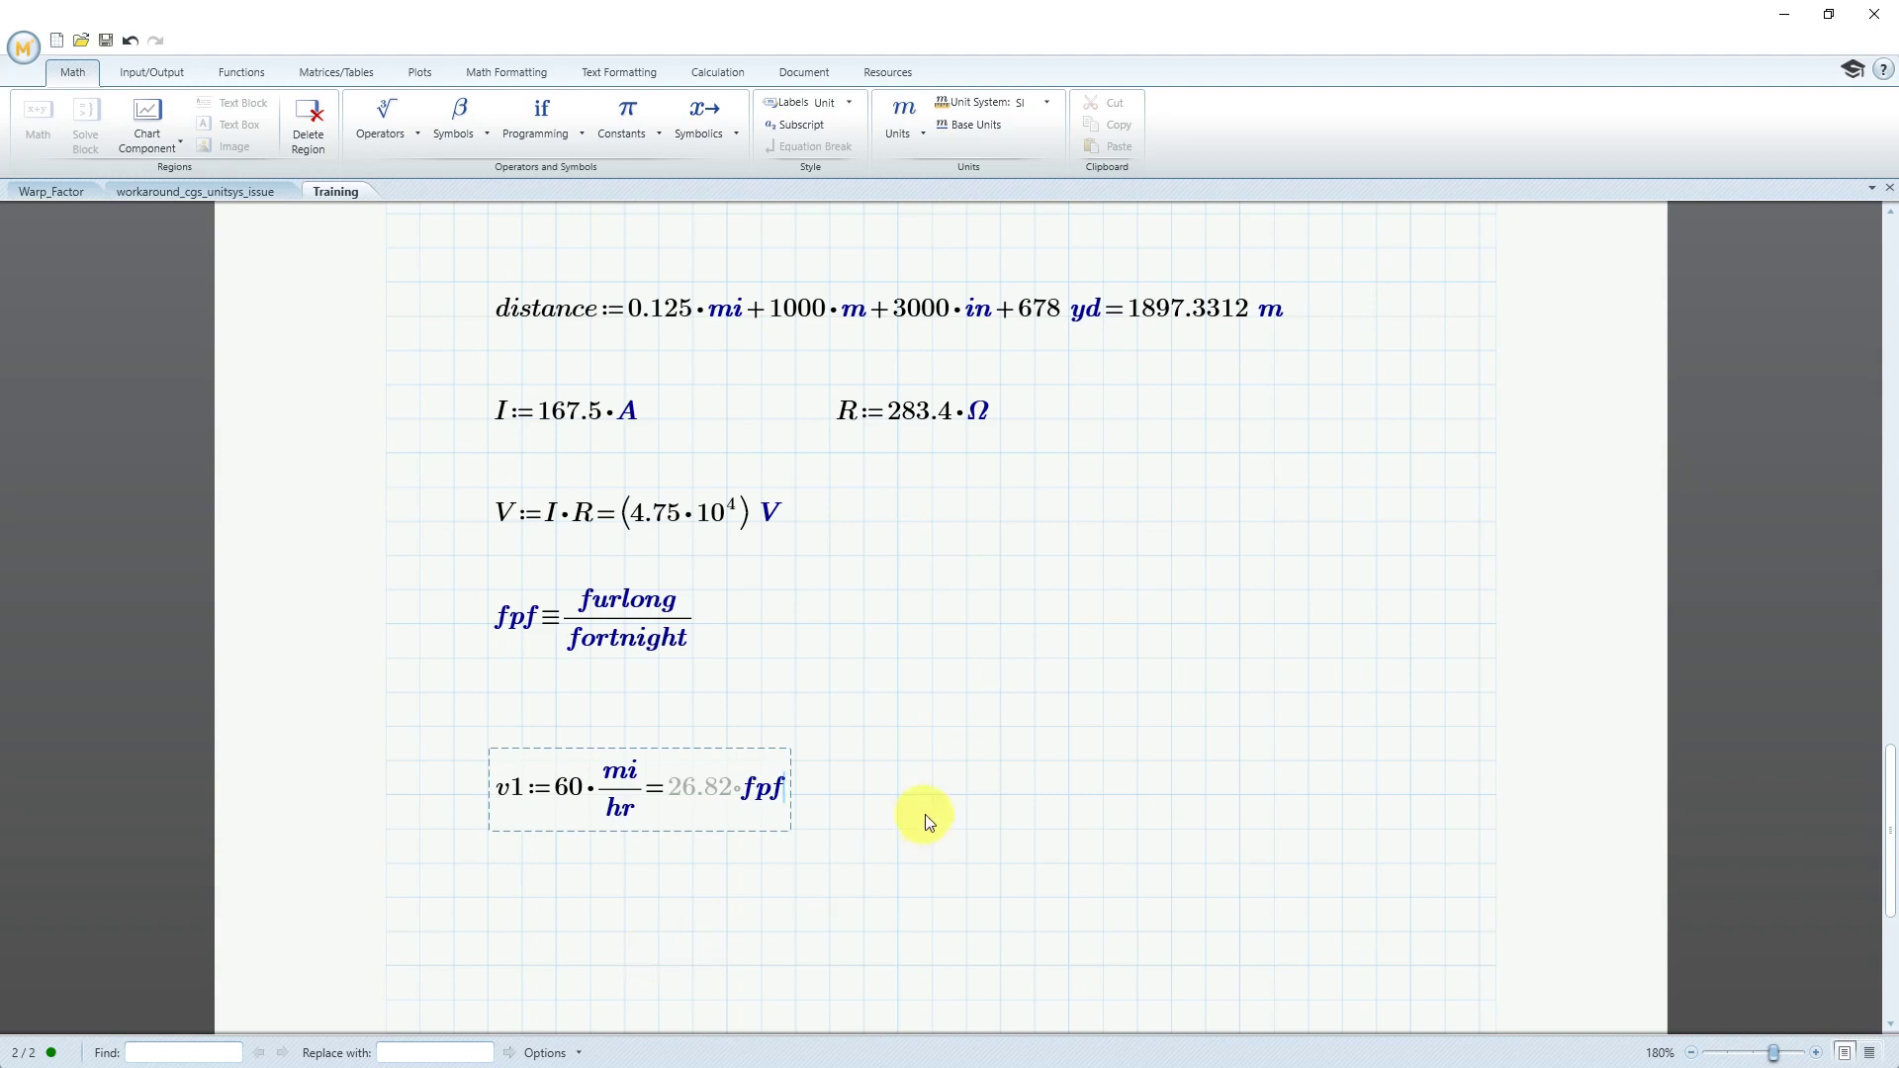
Recalculate v1 in fpf and display it in engineering format as 161.28·10³ fpf
left_click(966, 796)
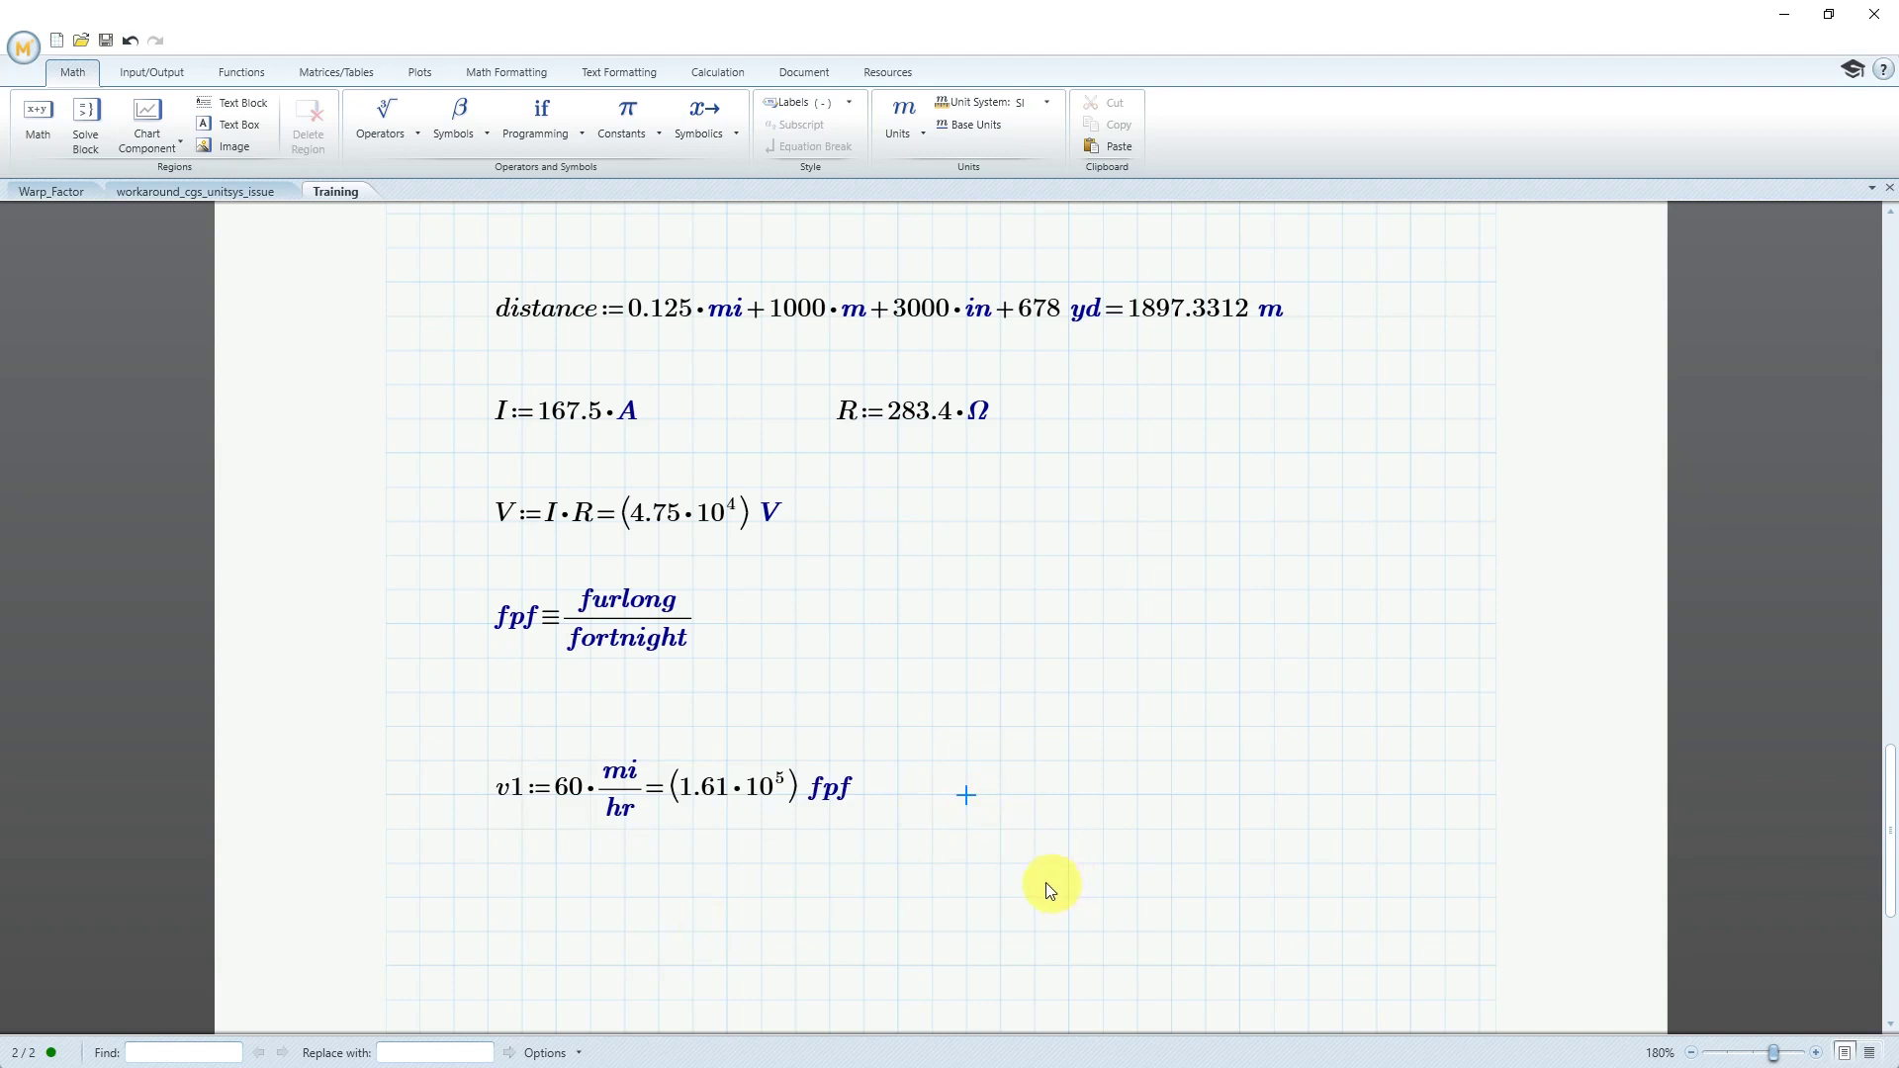
left_click(760, 787)
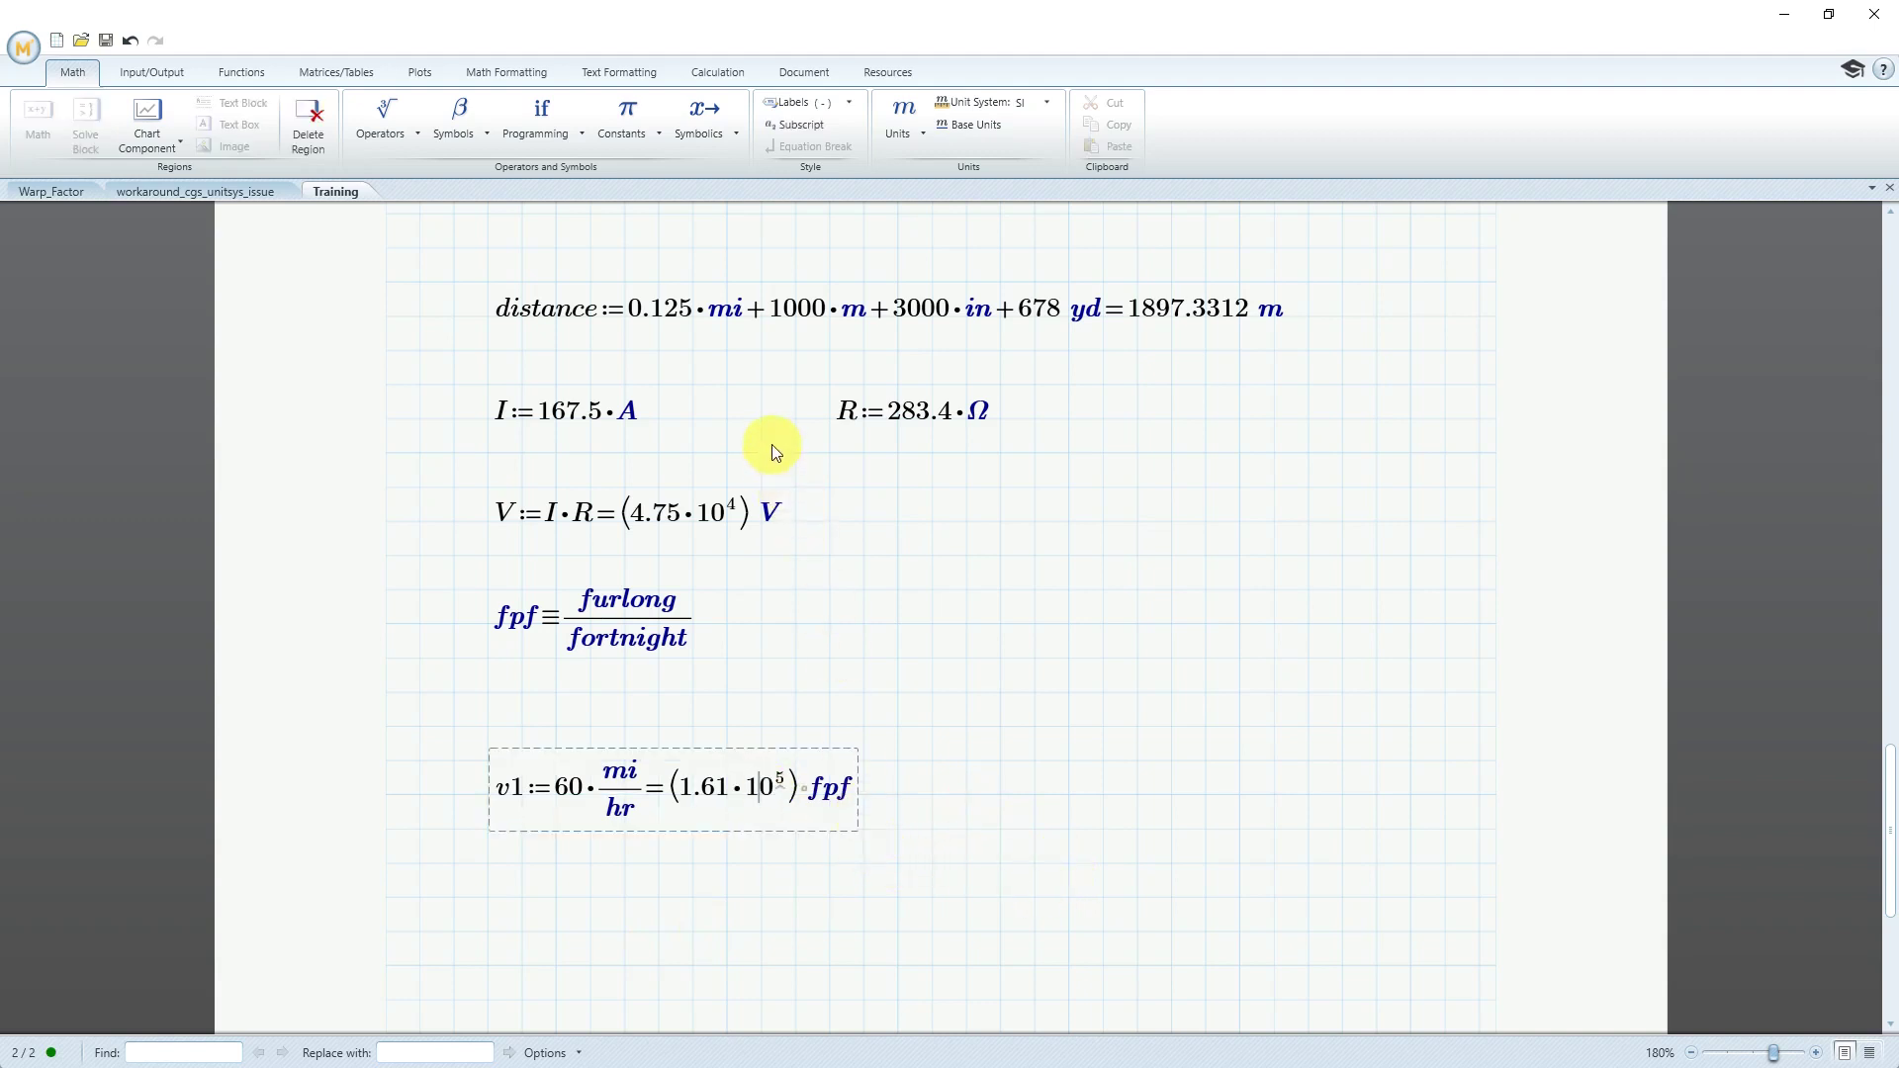
left_click(497, 74)
left_click(385, 103)
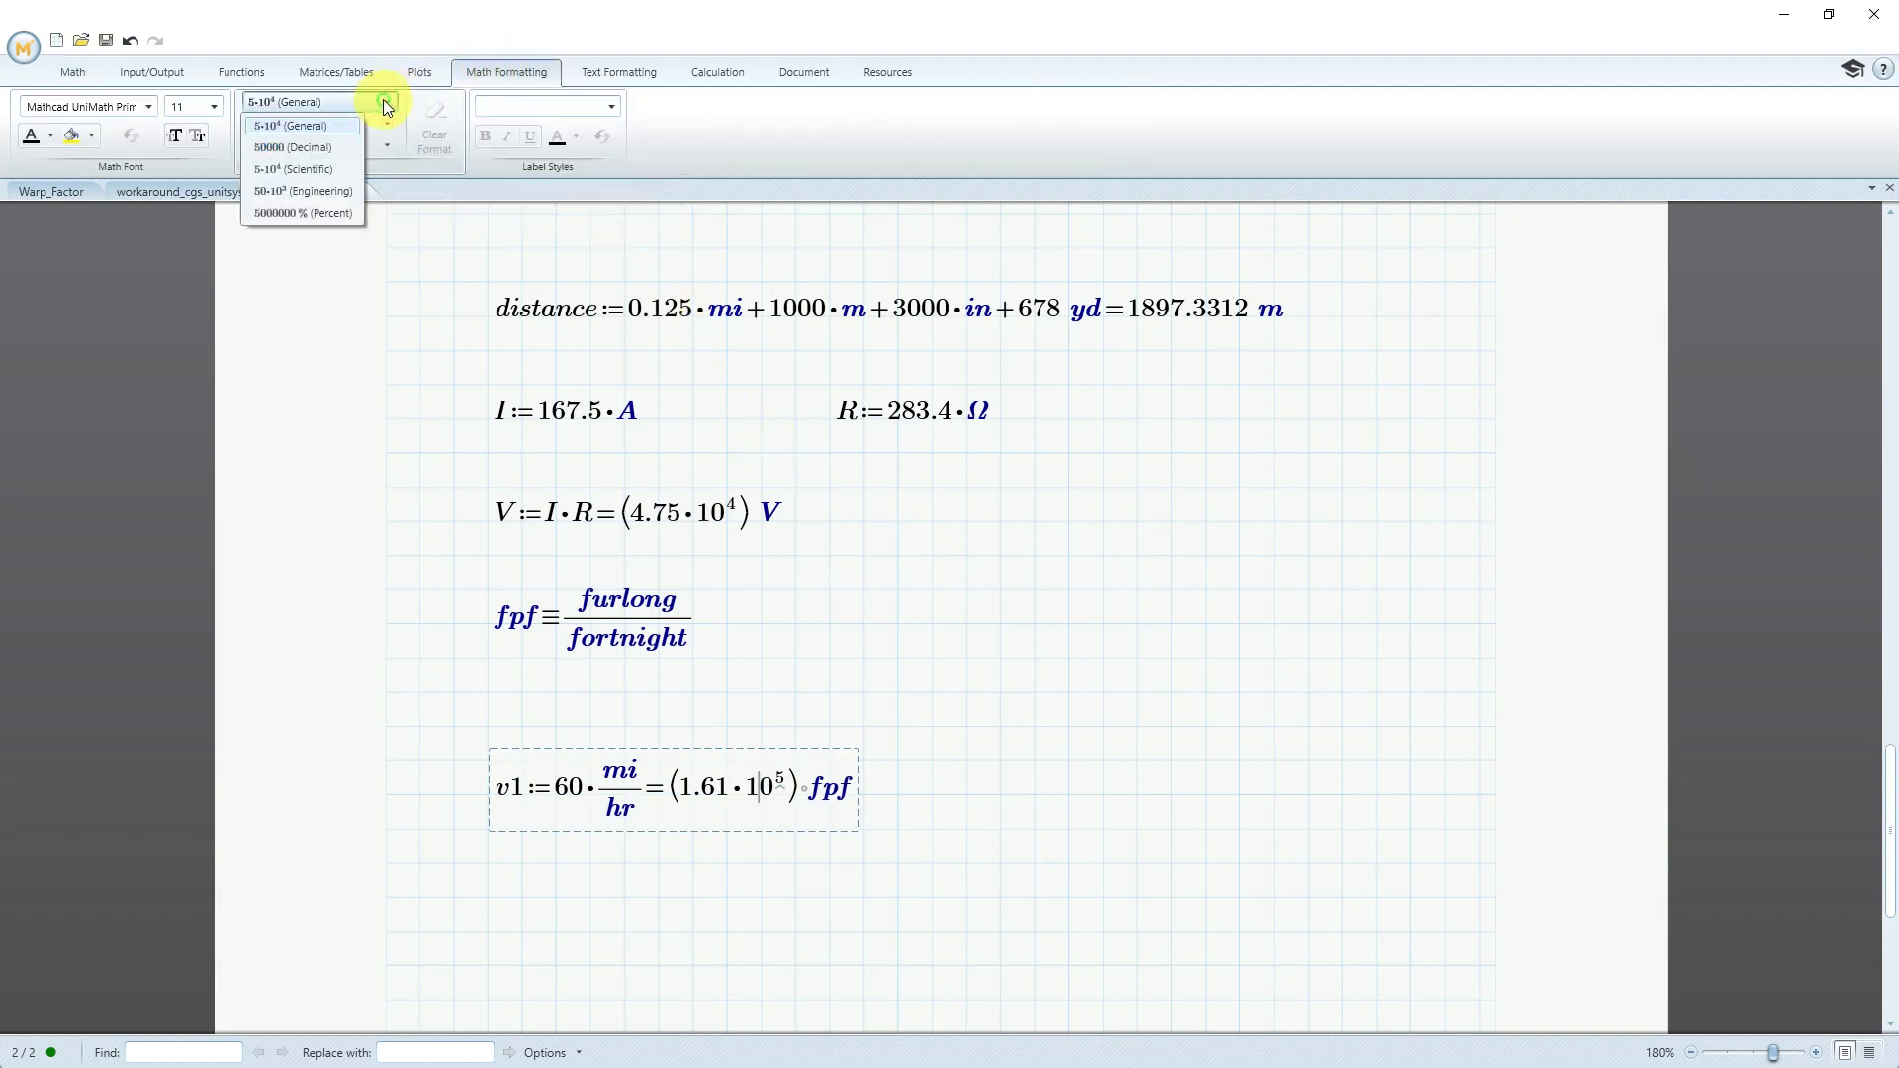
left_click(306, 148)
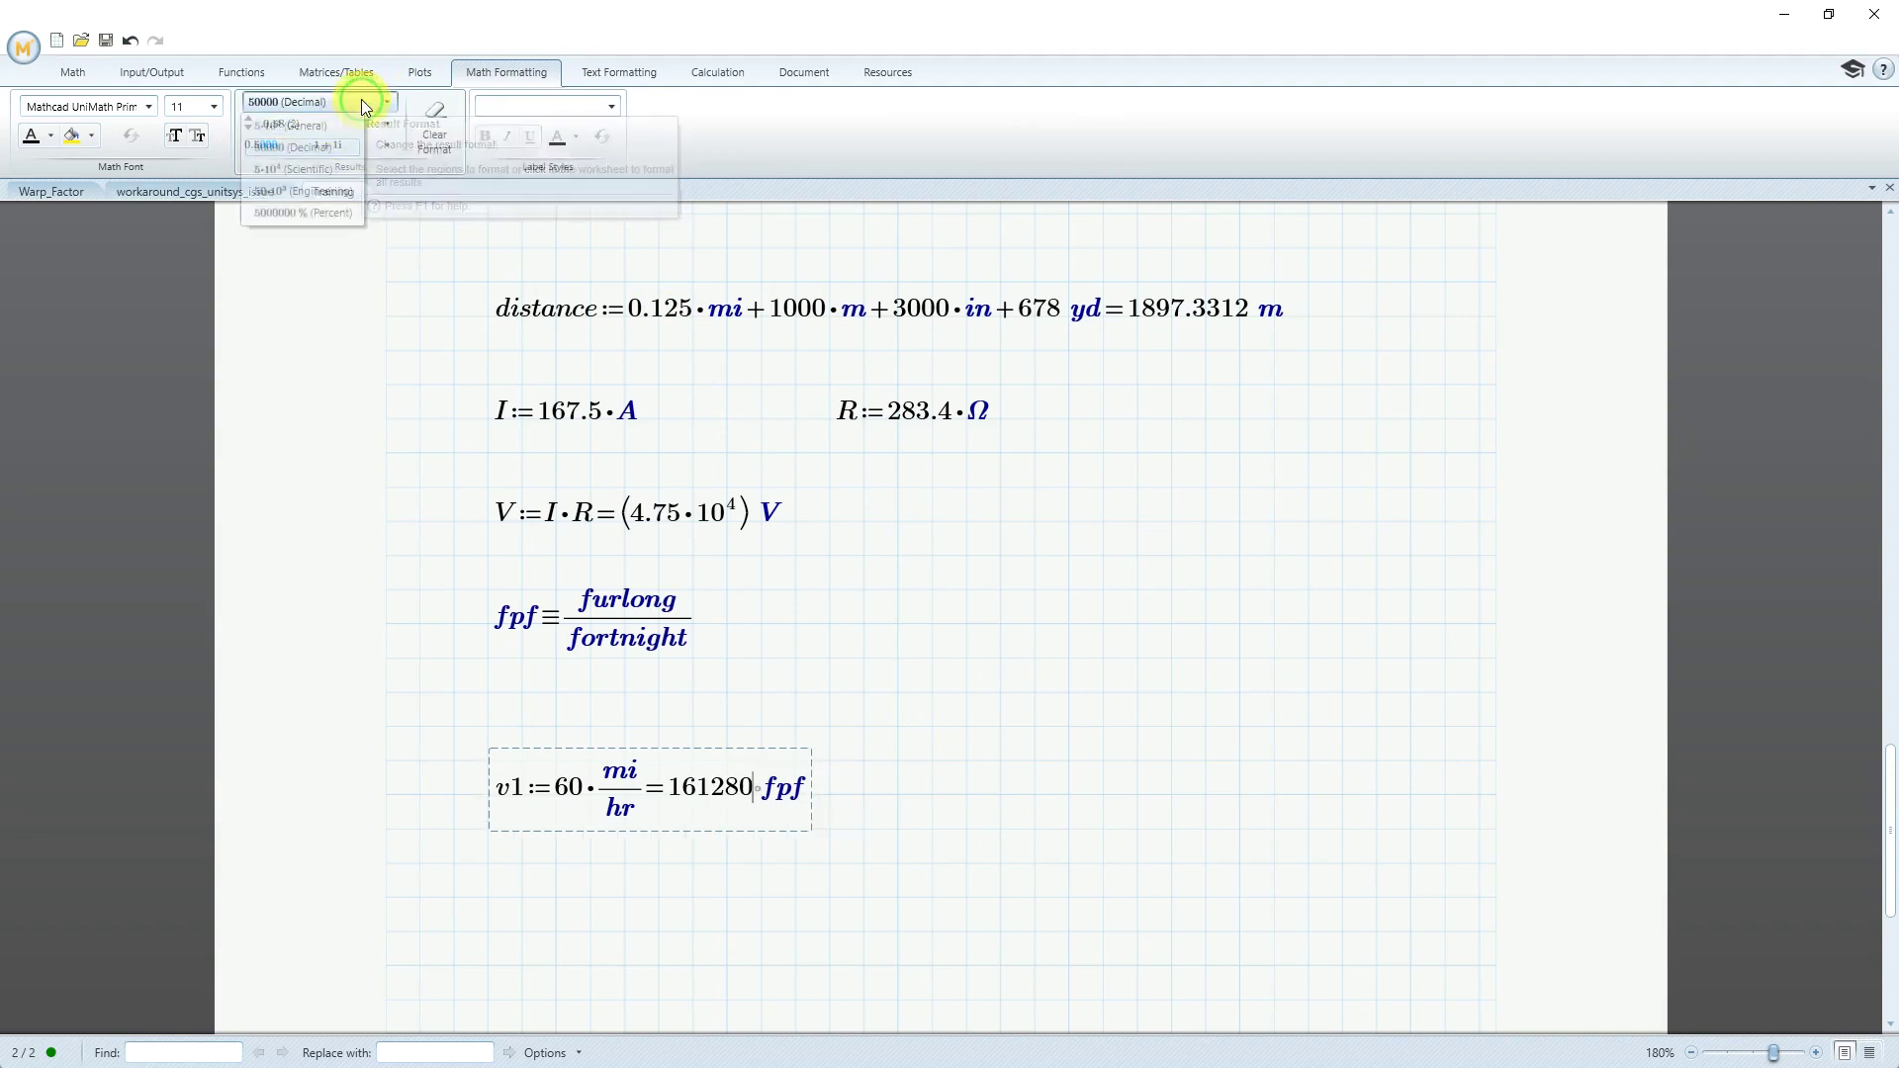
left_click(324, 192)
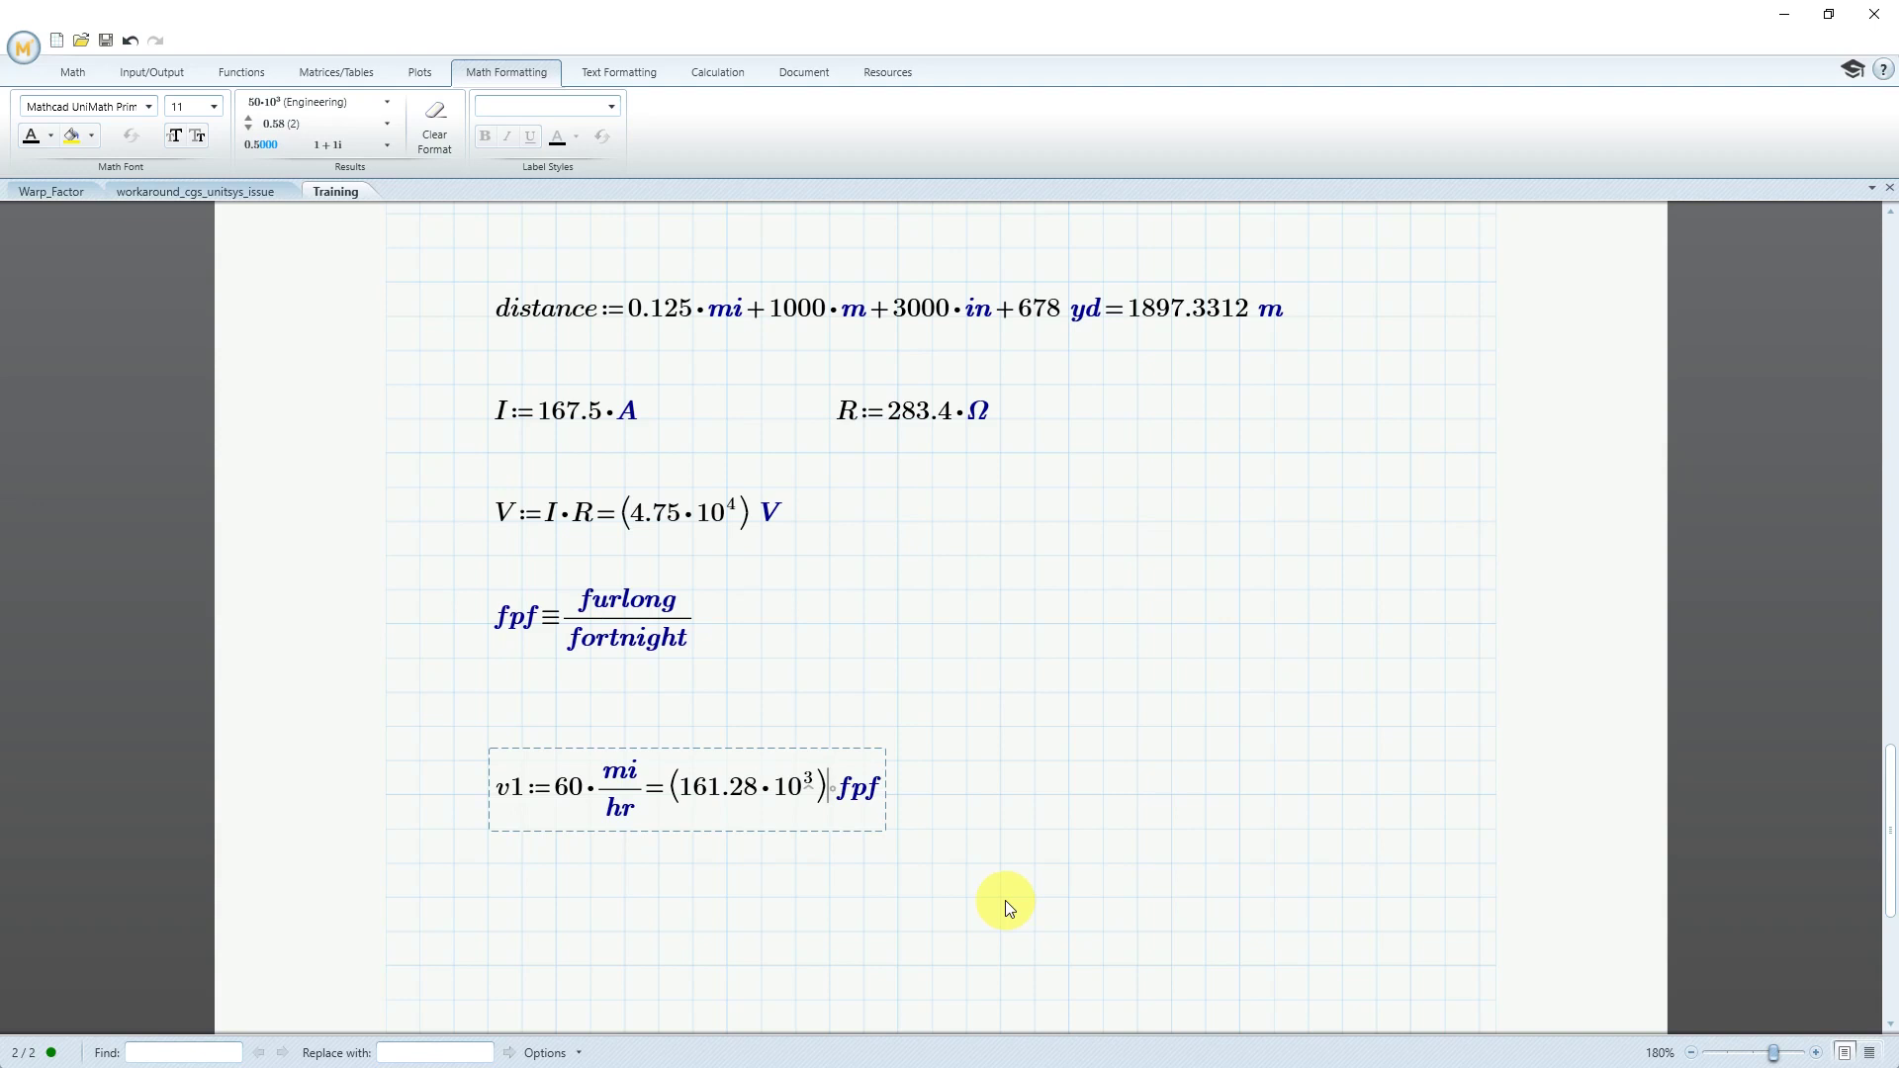
left_click(484, 934)
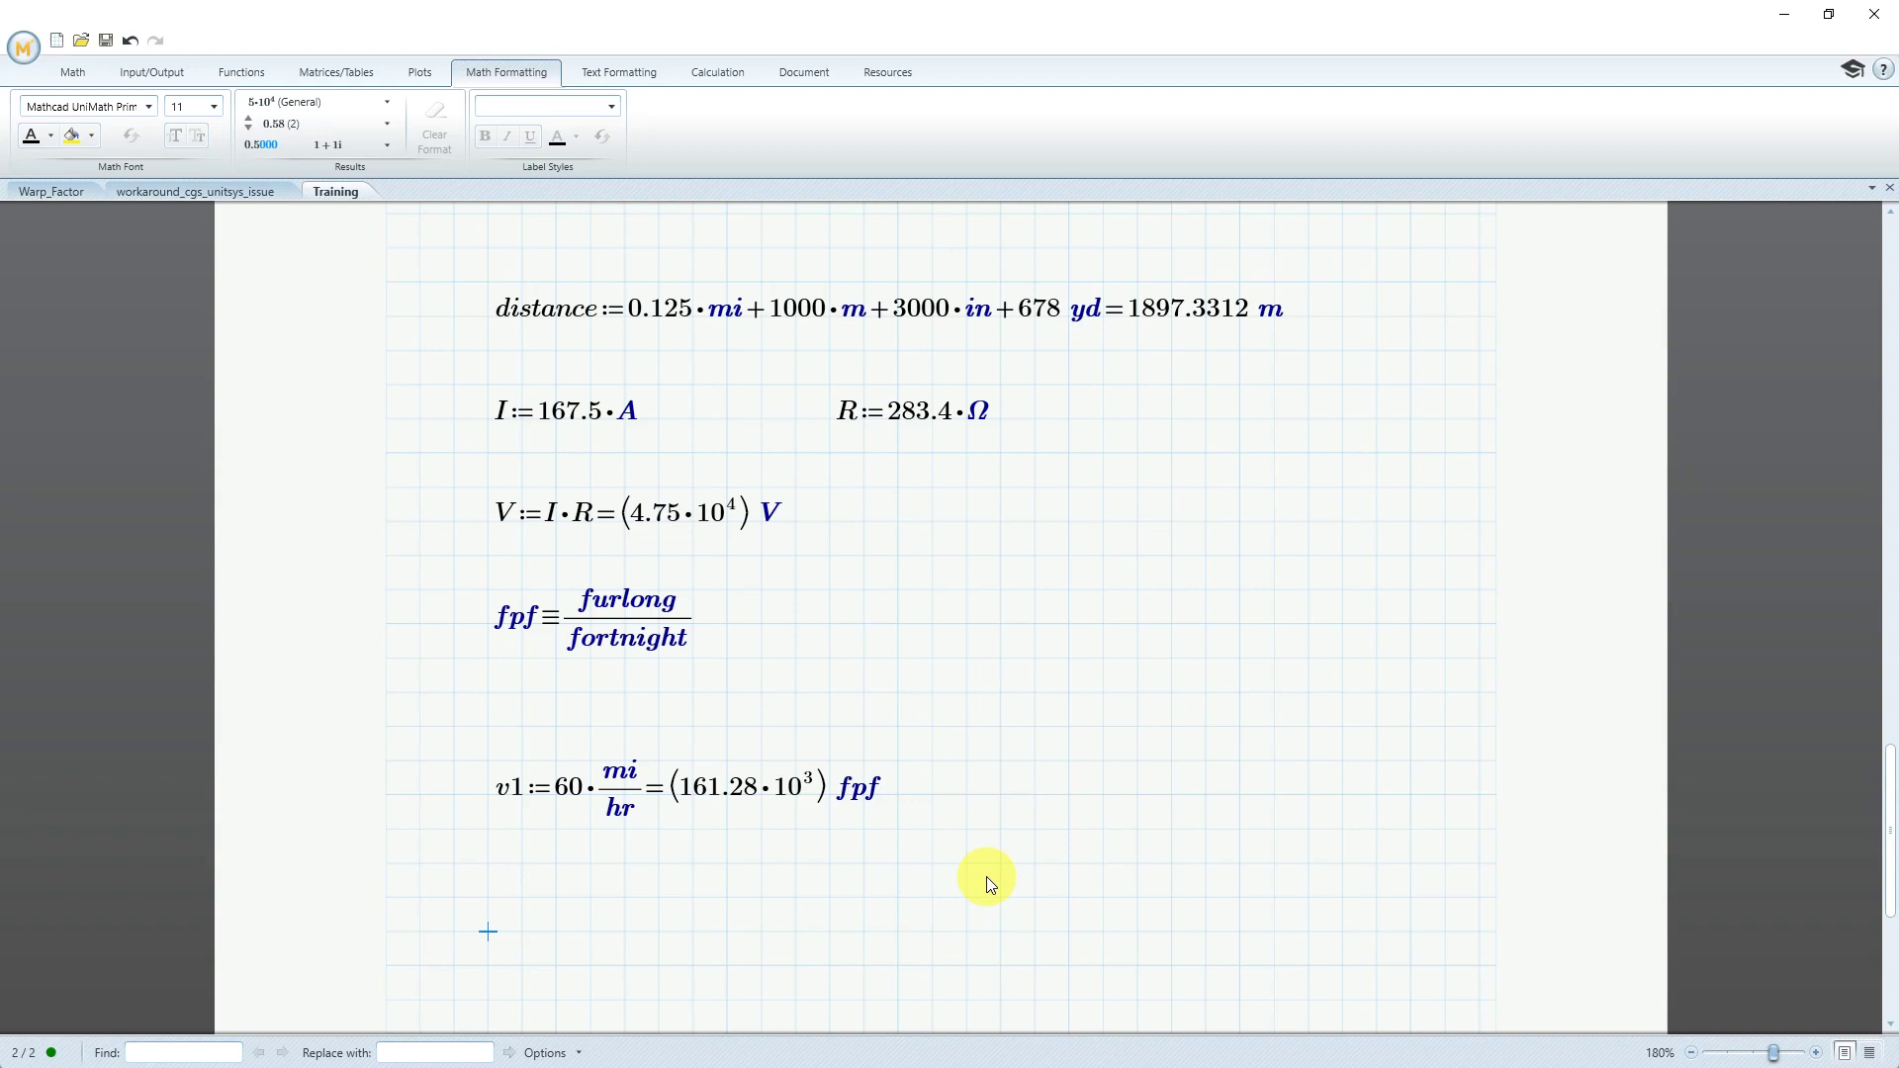
Enter sin(45·deg), taking deg from the Units gallery, so it evaluates to 0.71
type("sin")
type("(45)")
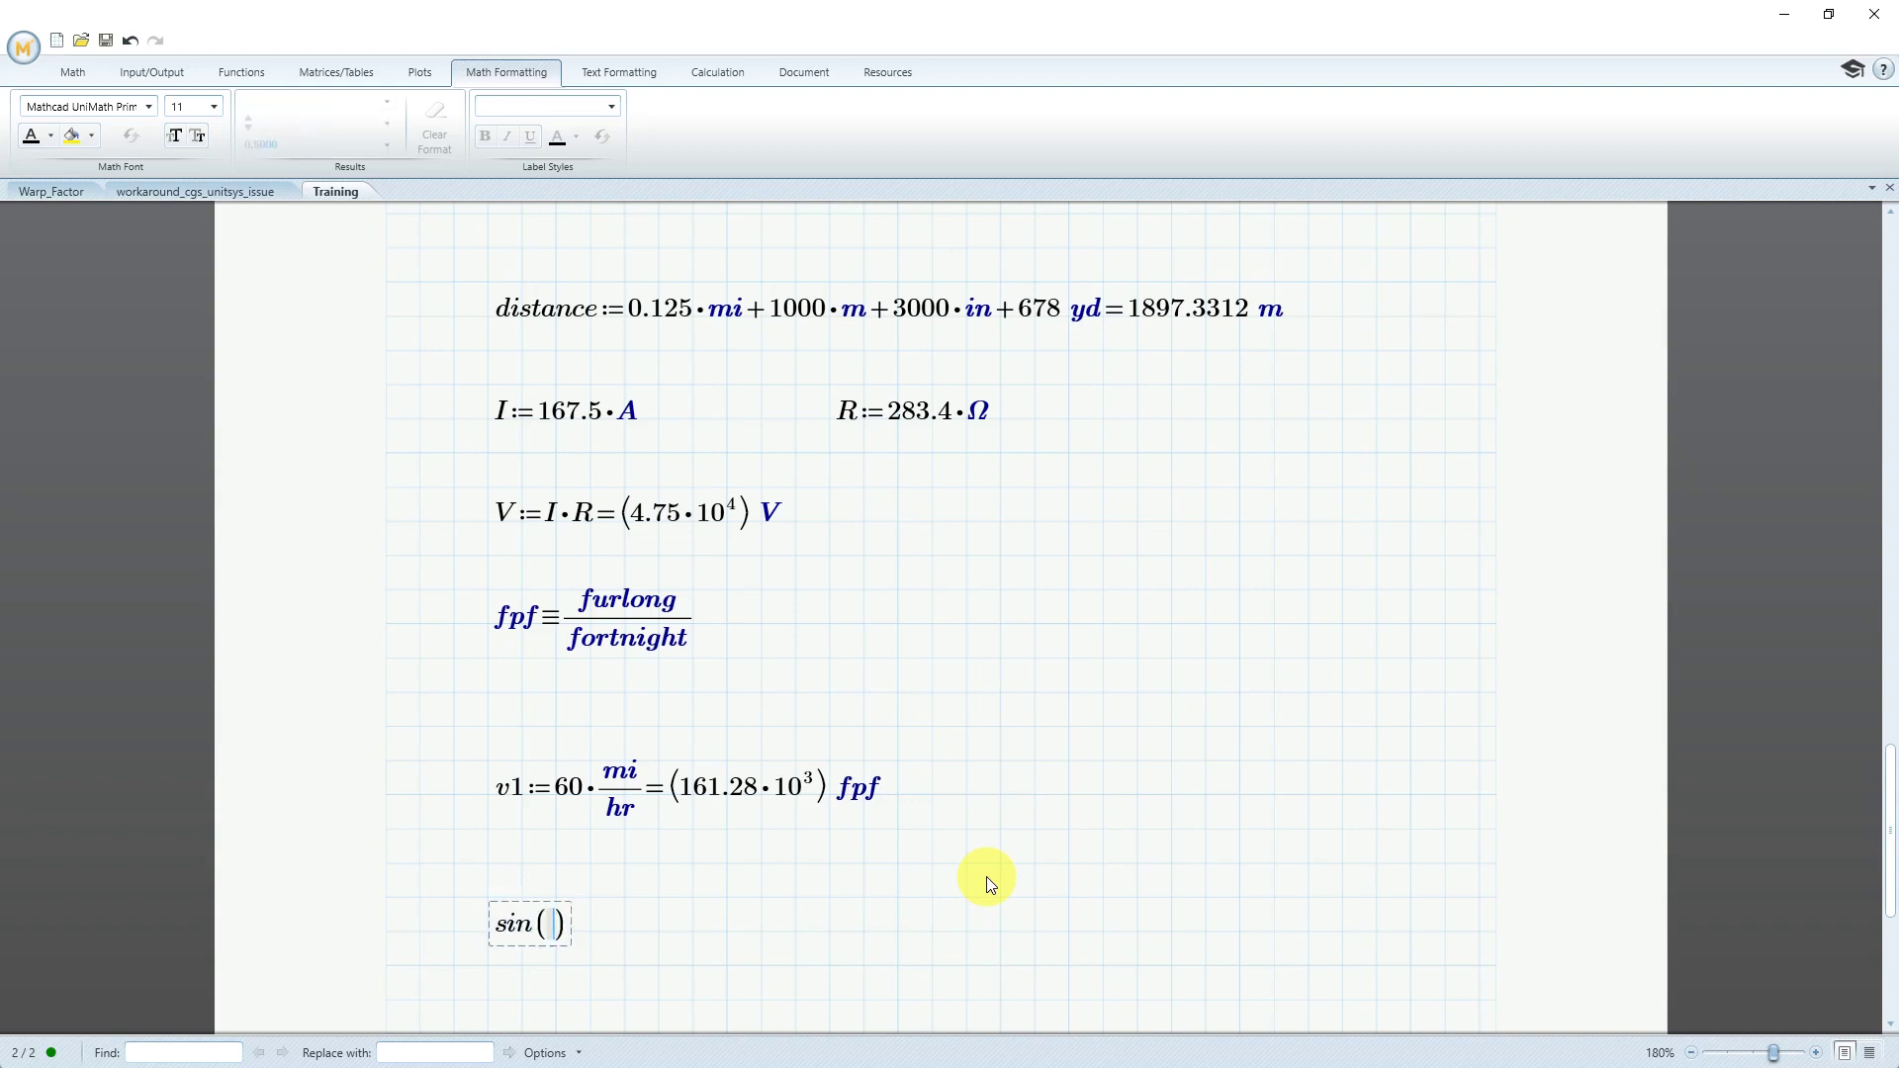
type("=0.85")
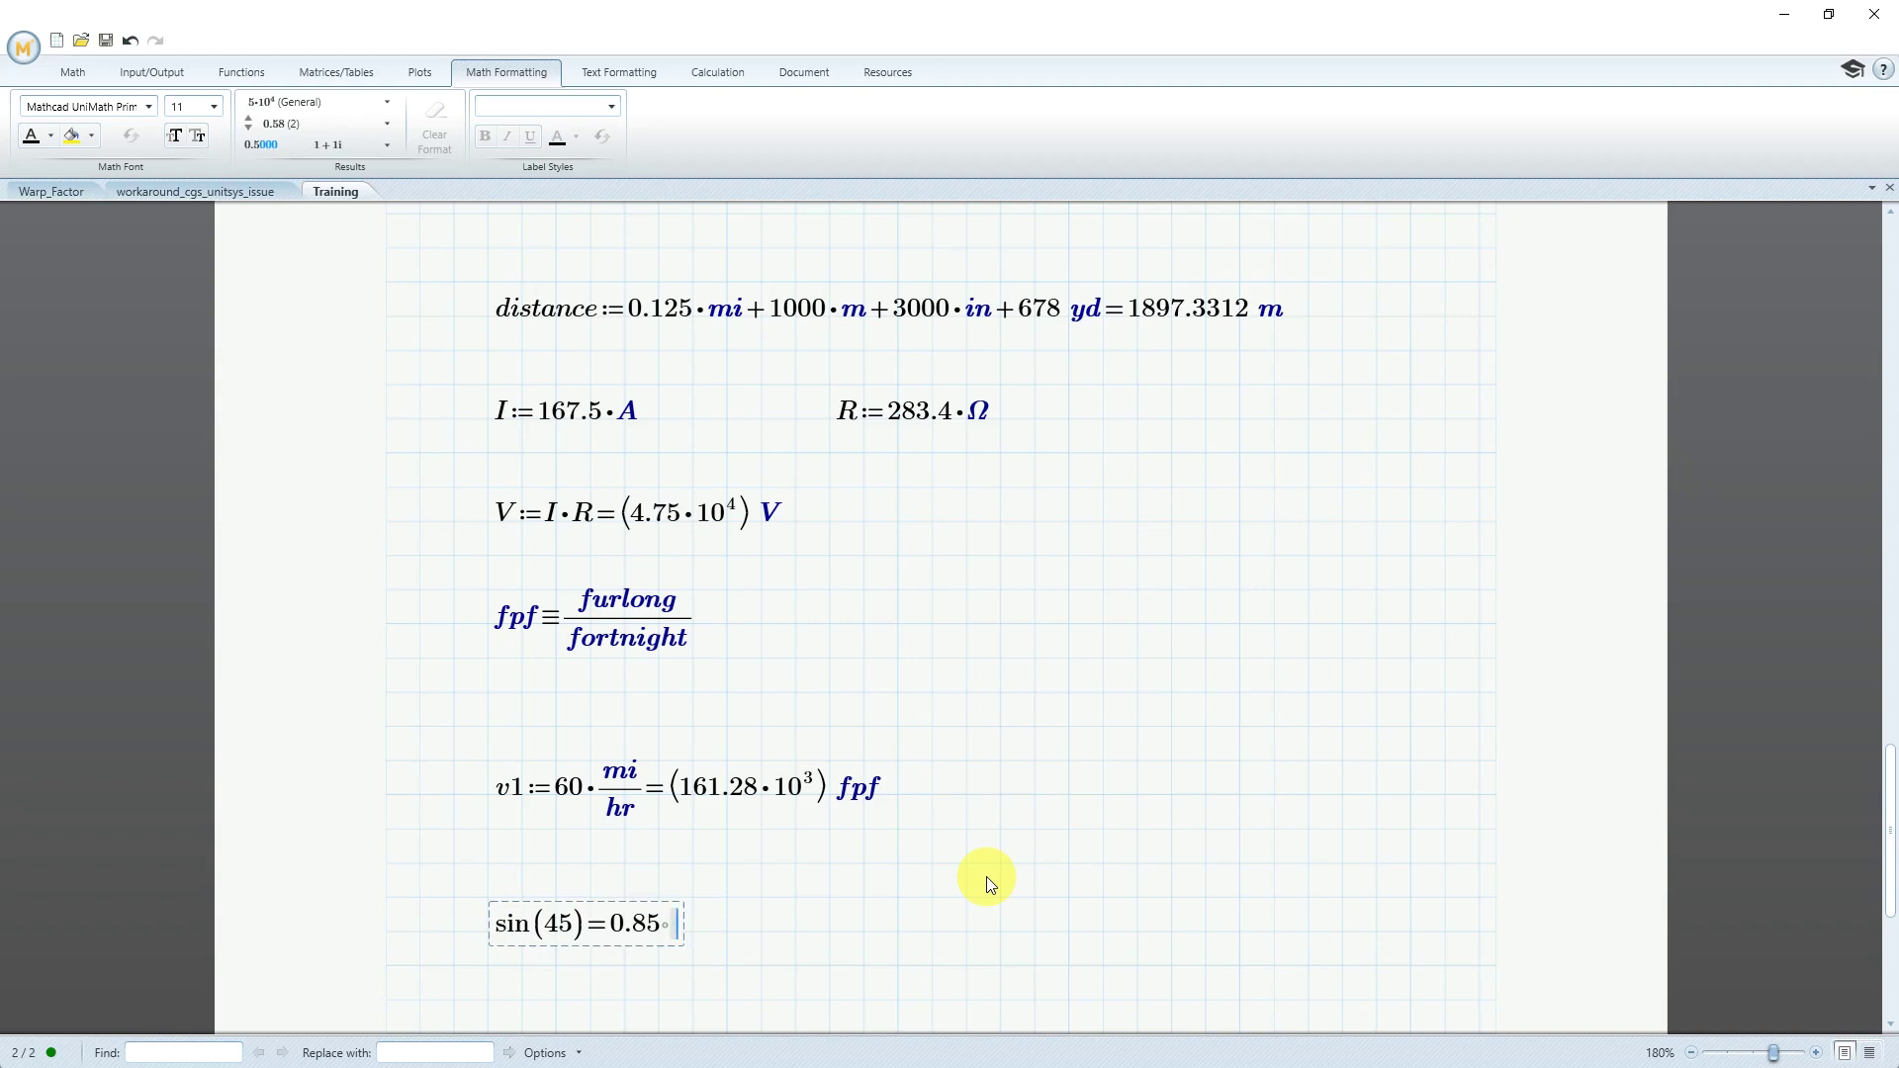
left_click(573, 924)
type("*")
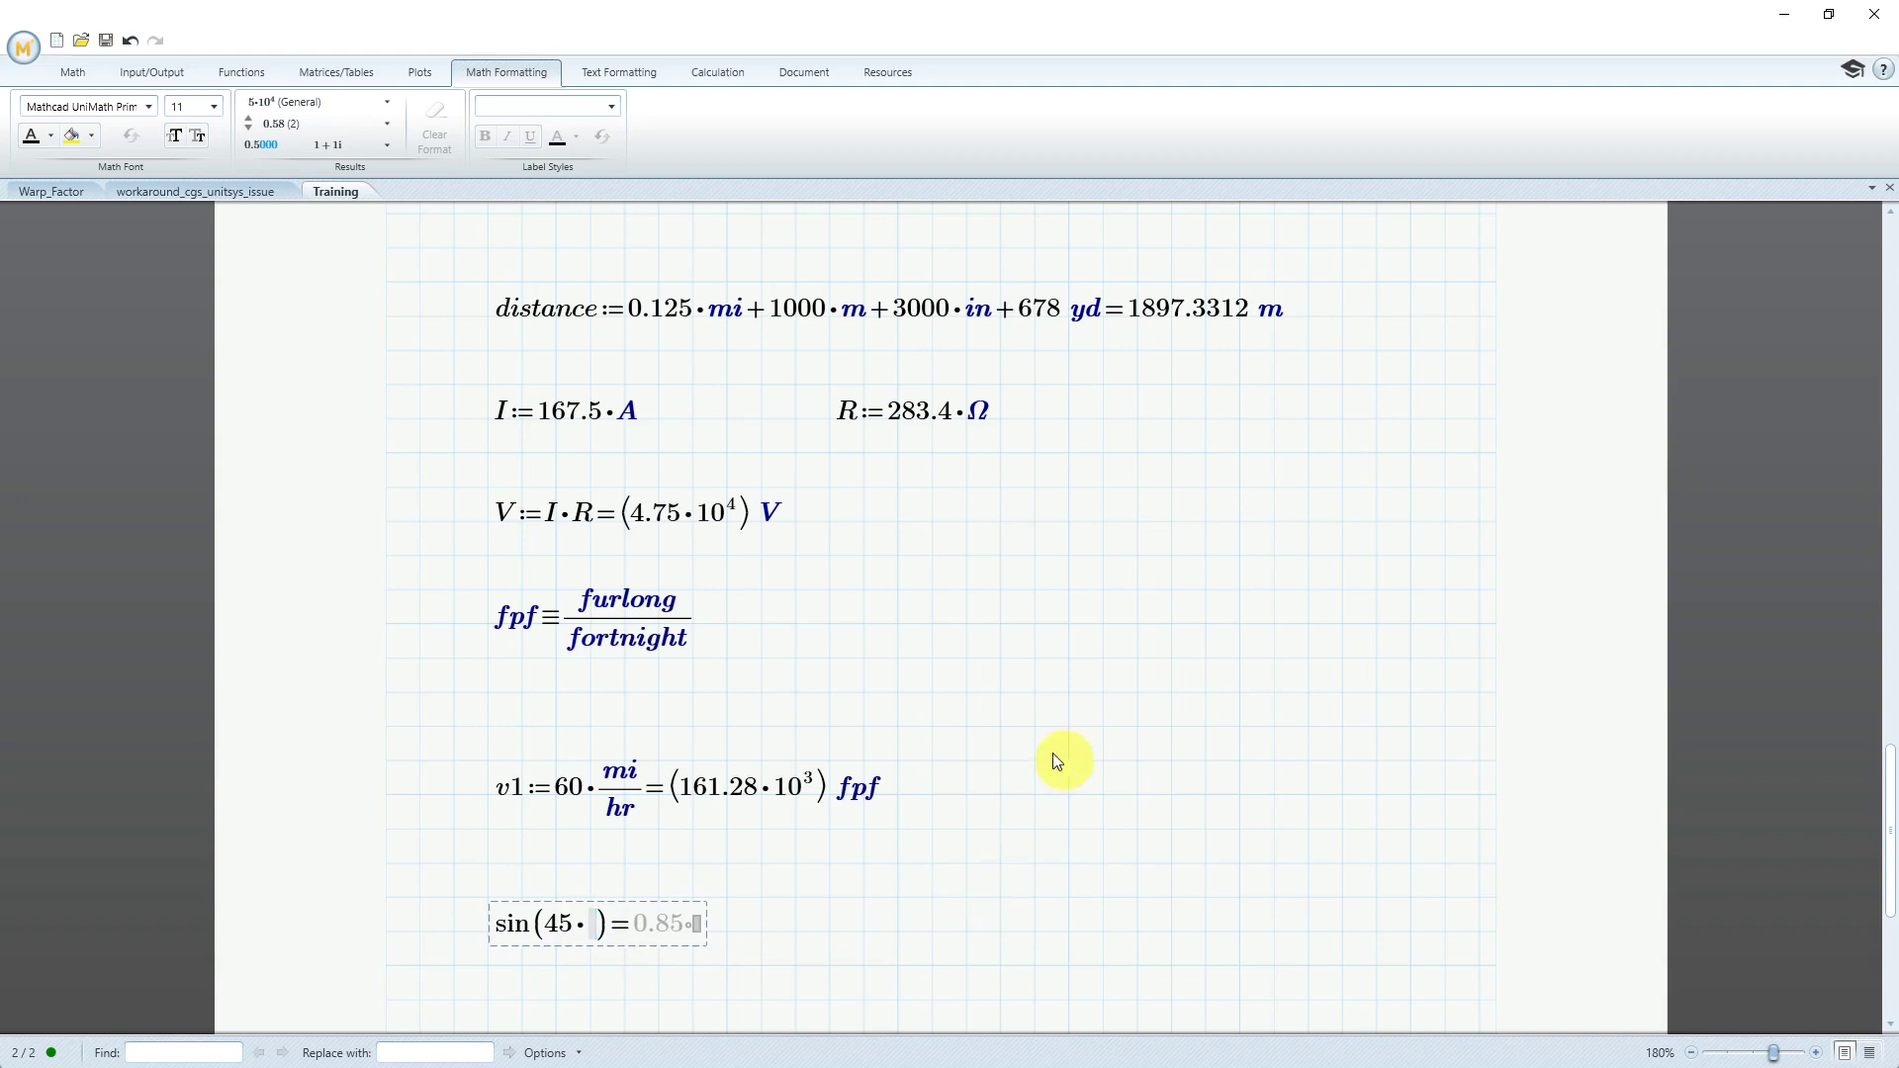
left_click(73, 74)
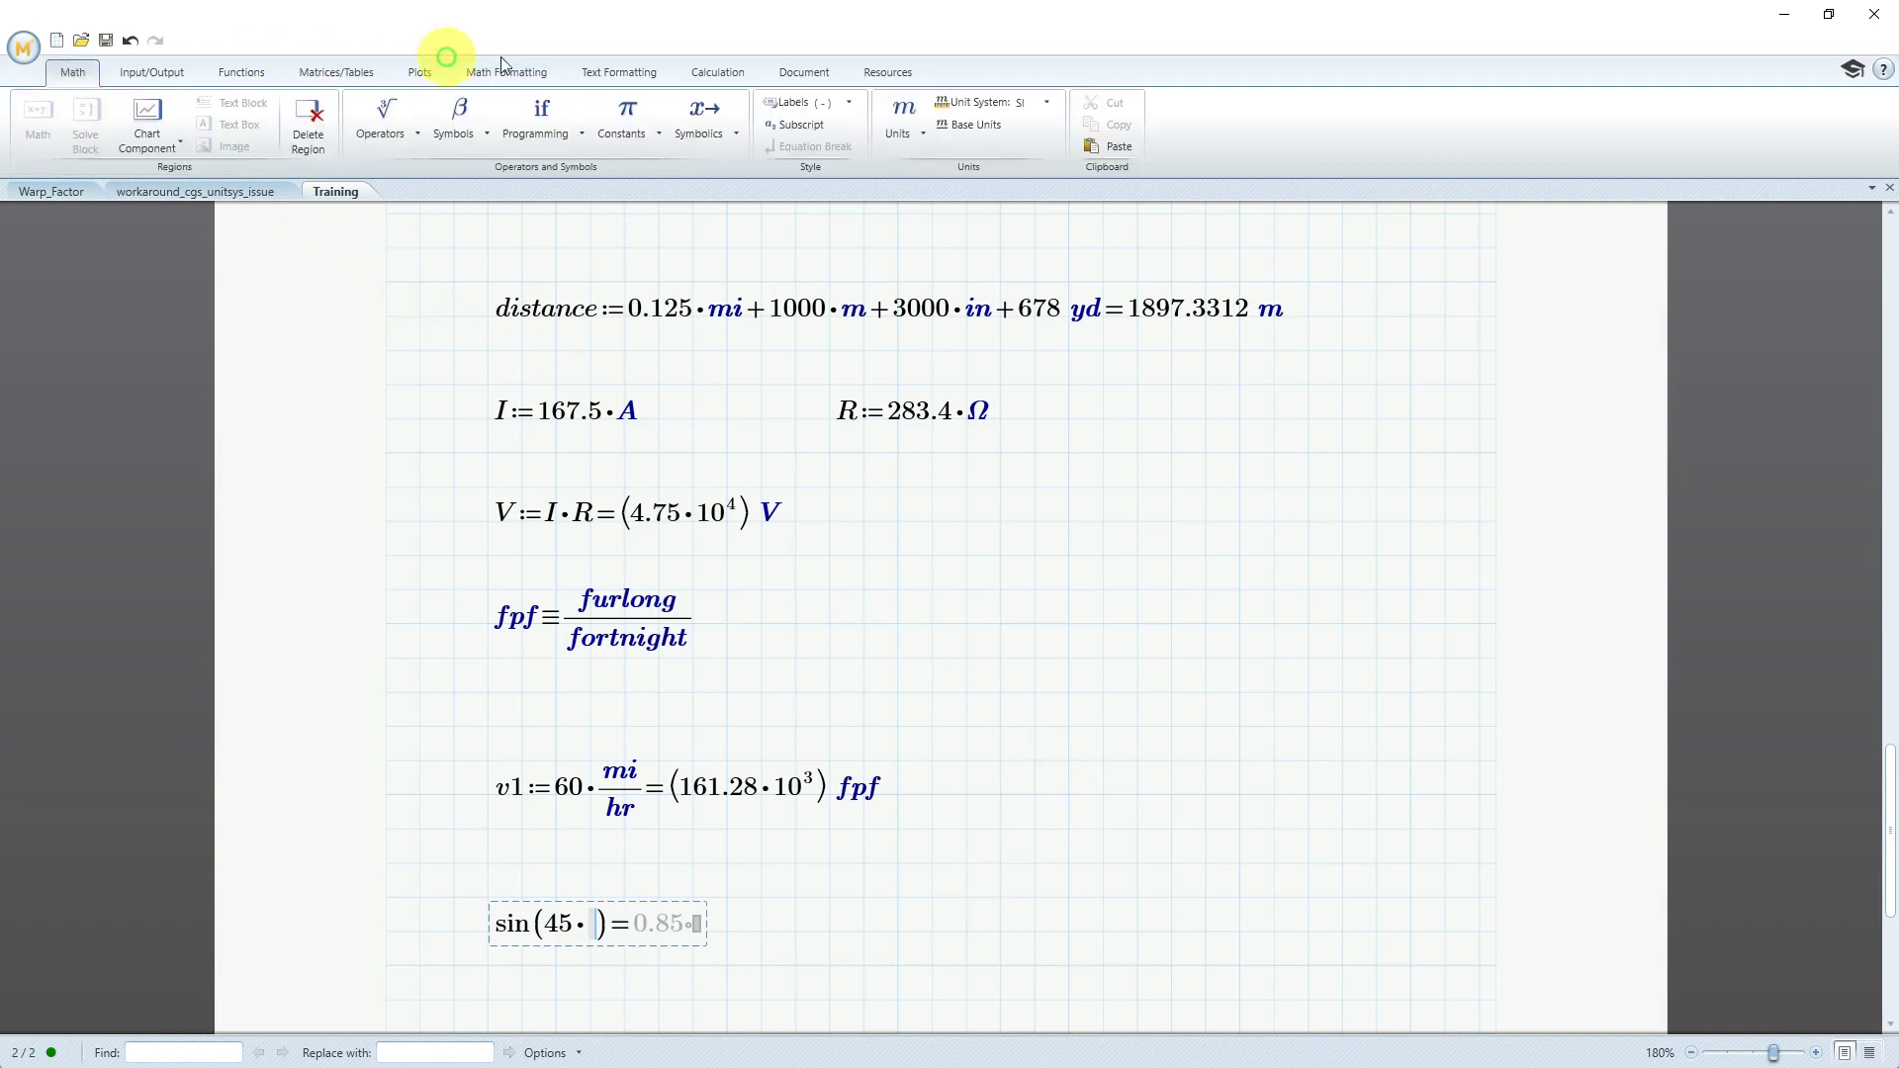
left_click(898, 135)
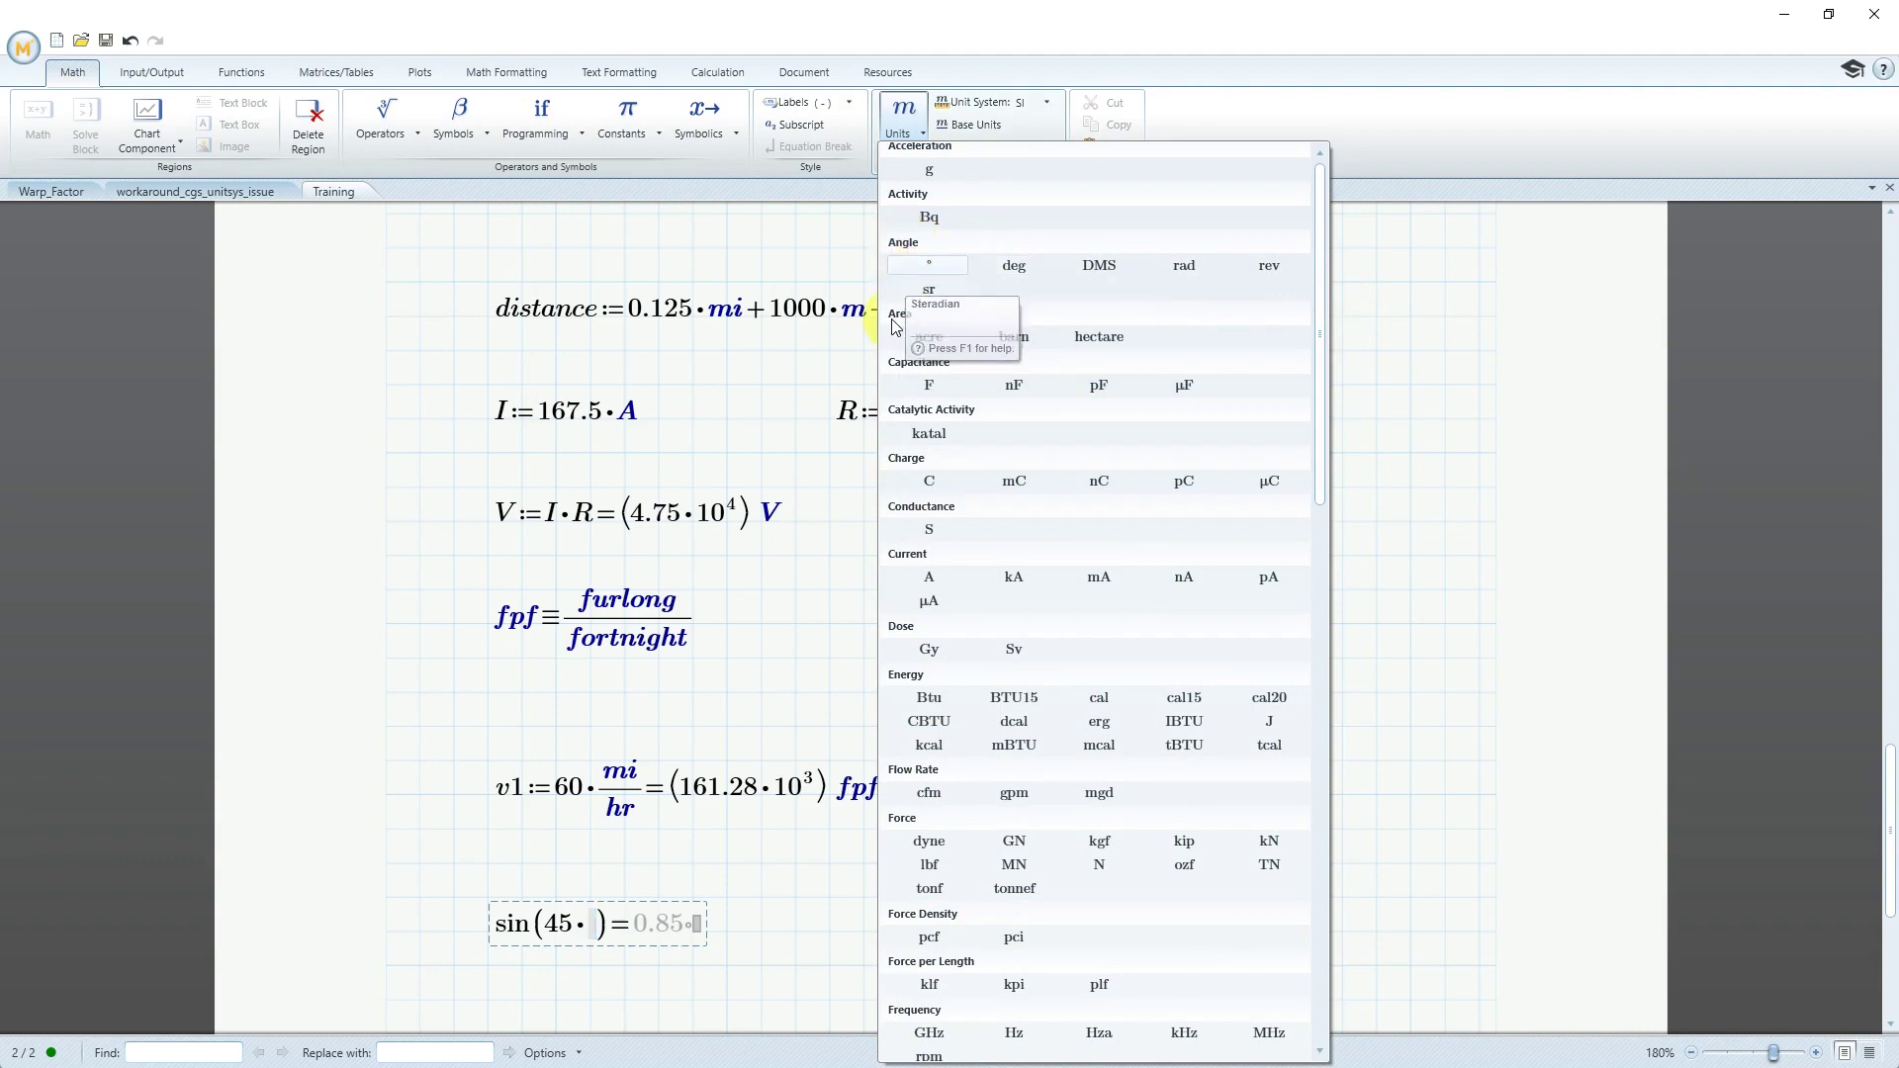
left_click(1020, 269)
left_click(933, 932)
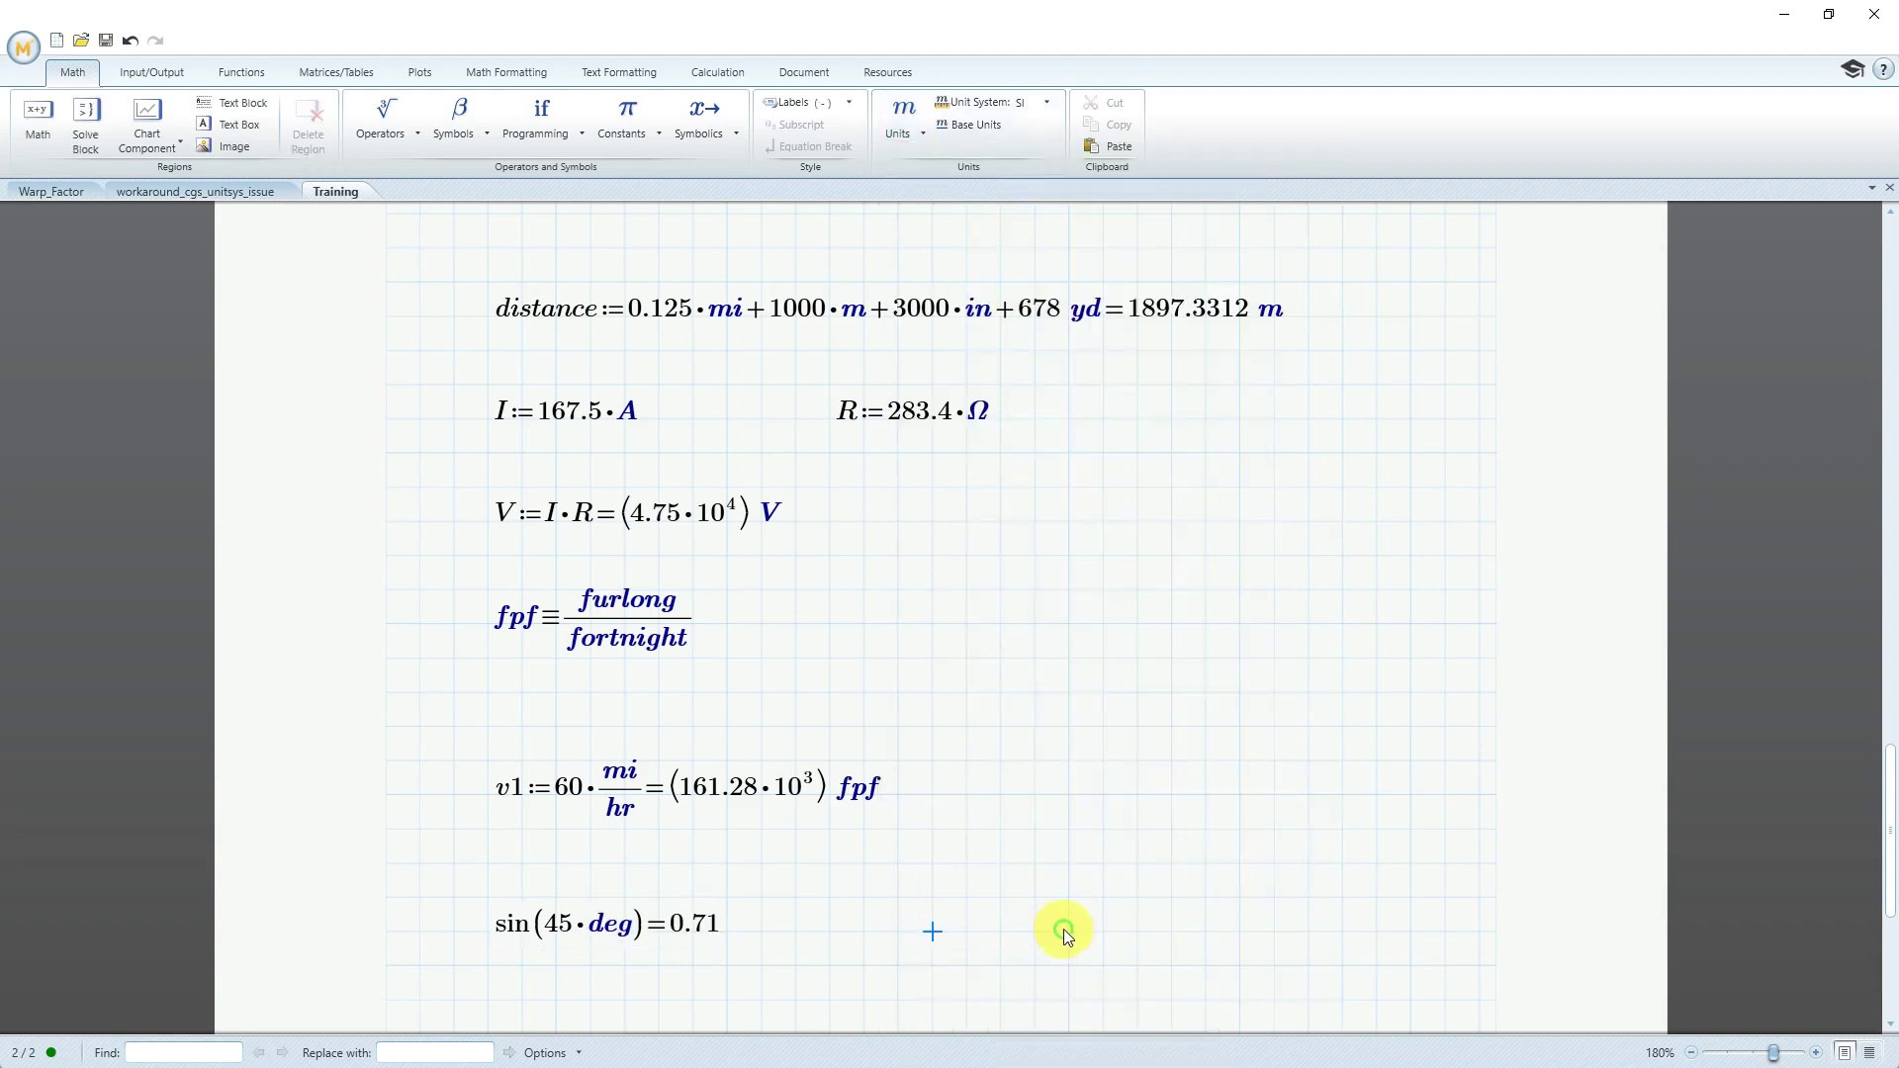
left_click(712, 929)
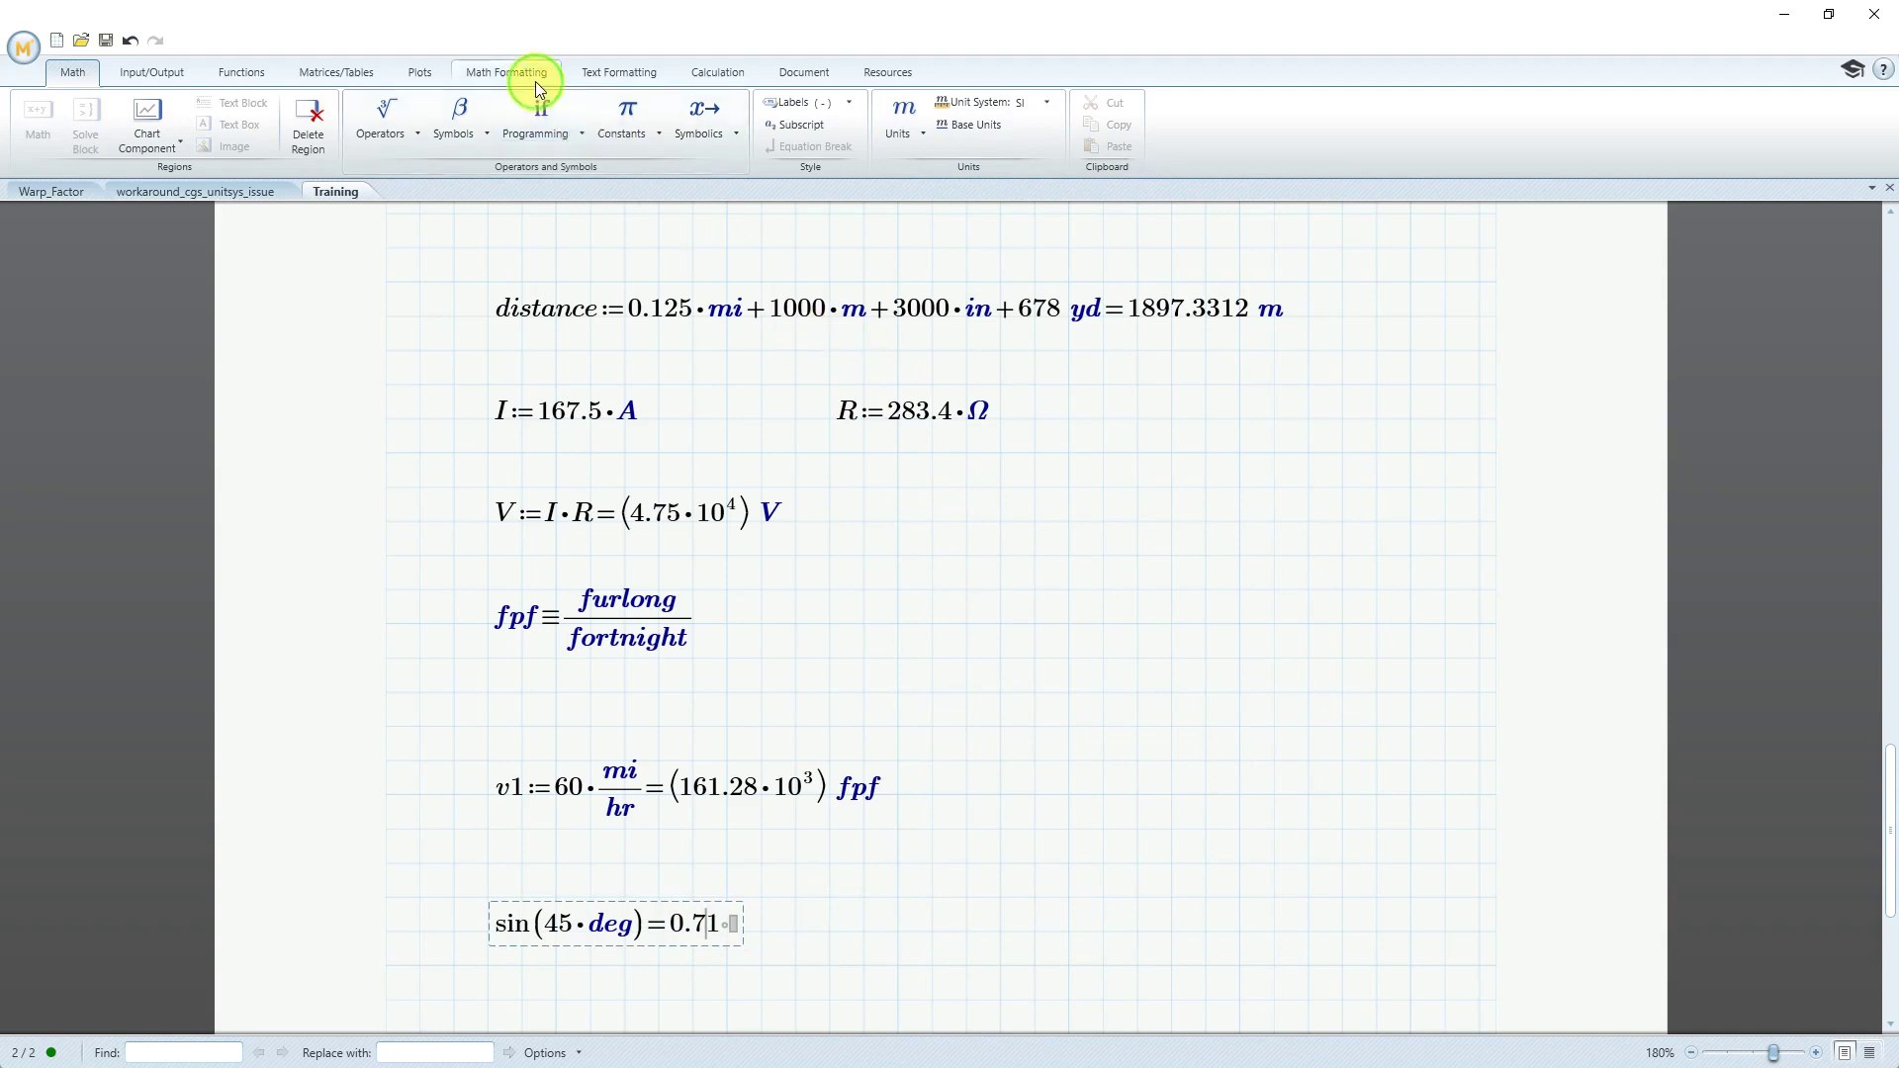
Set the sine result to 4-decimal precision so it reads 0.7071
left_click(507, 73)
left_click(387, 124)
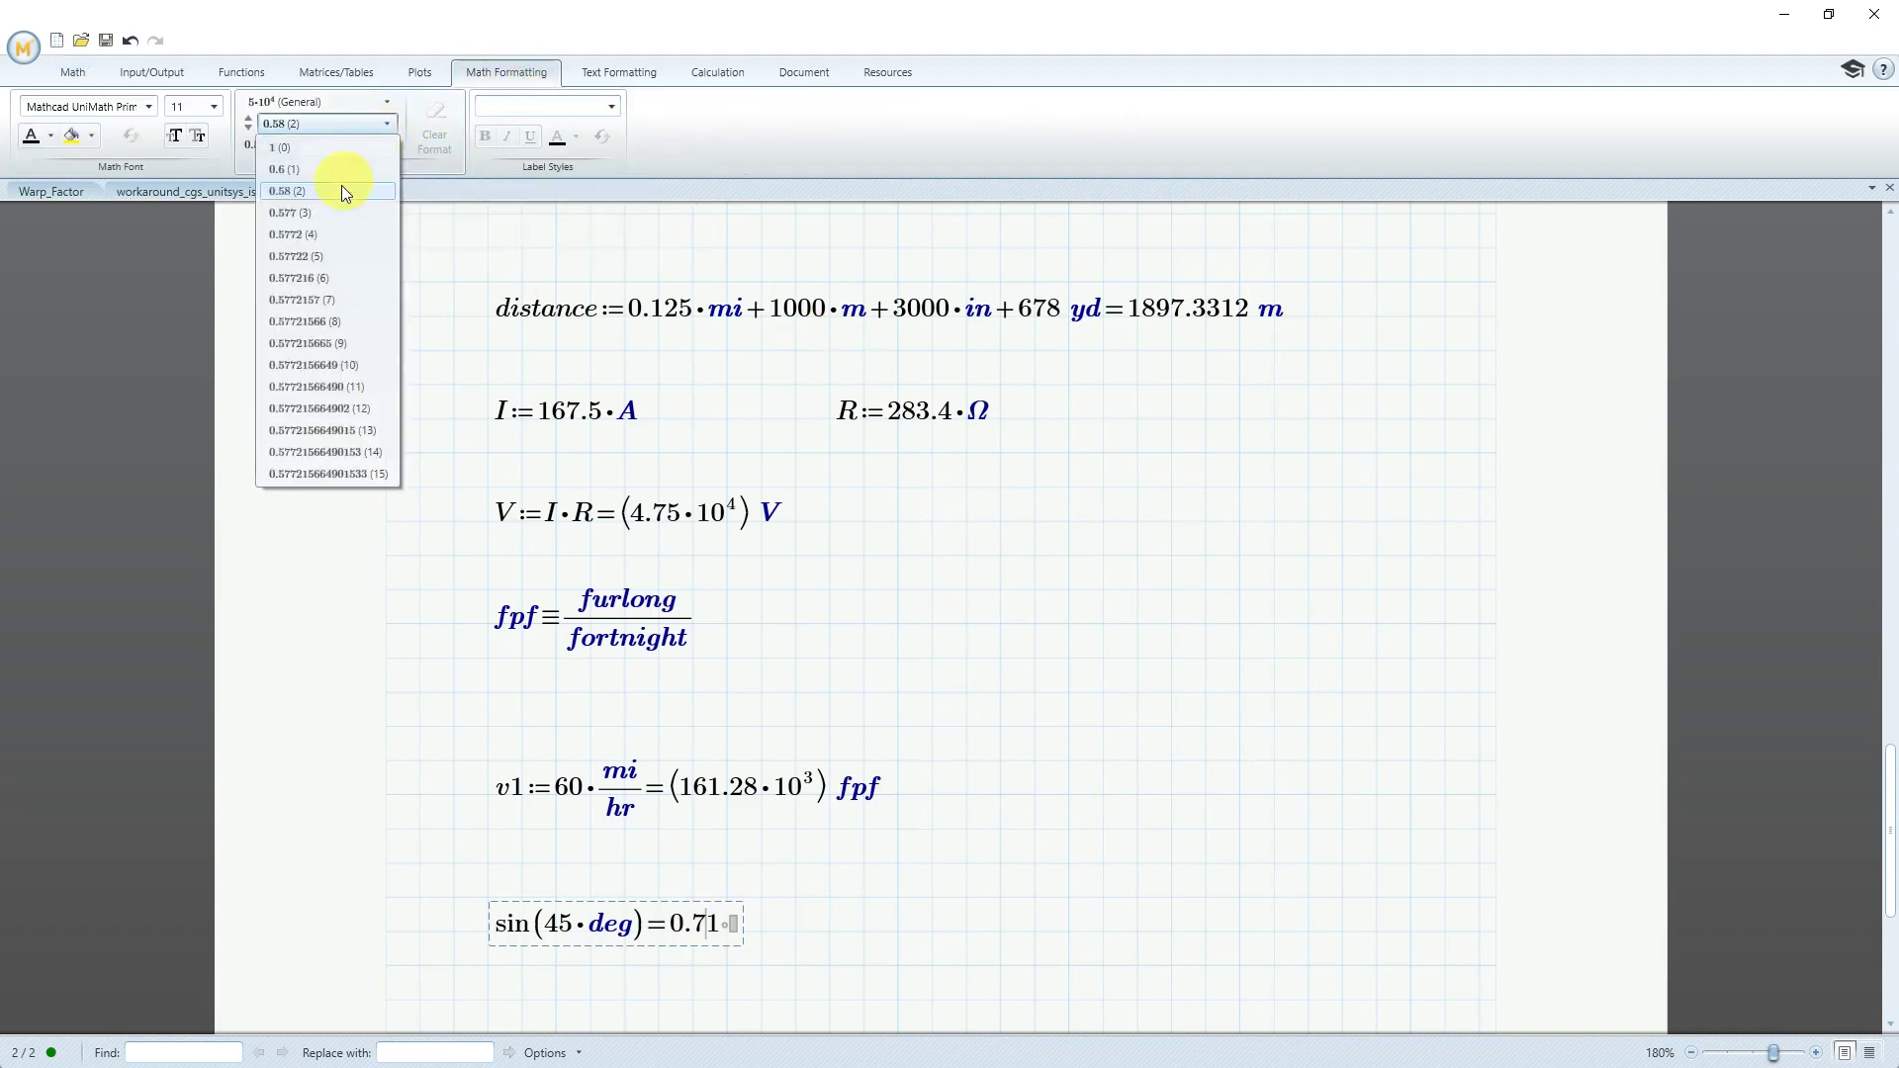
left_click(317, 239)
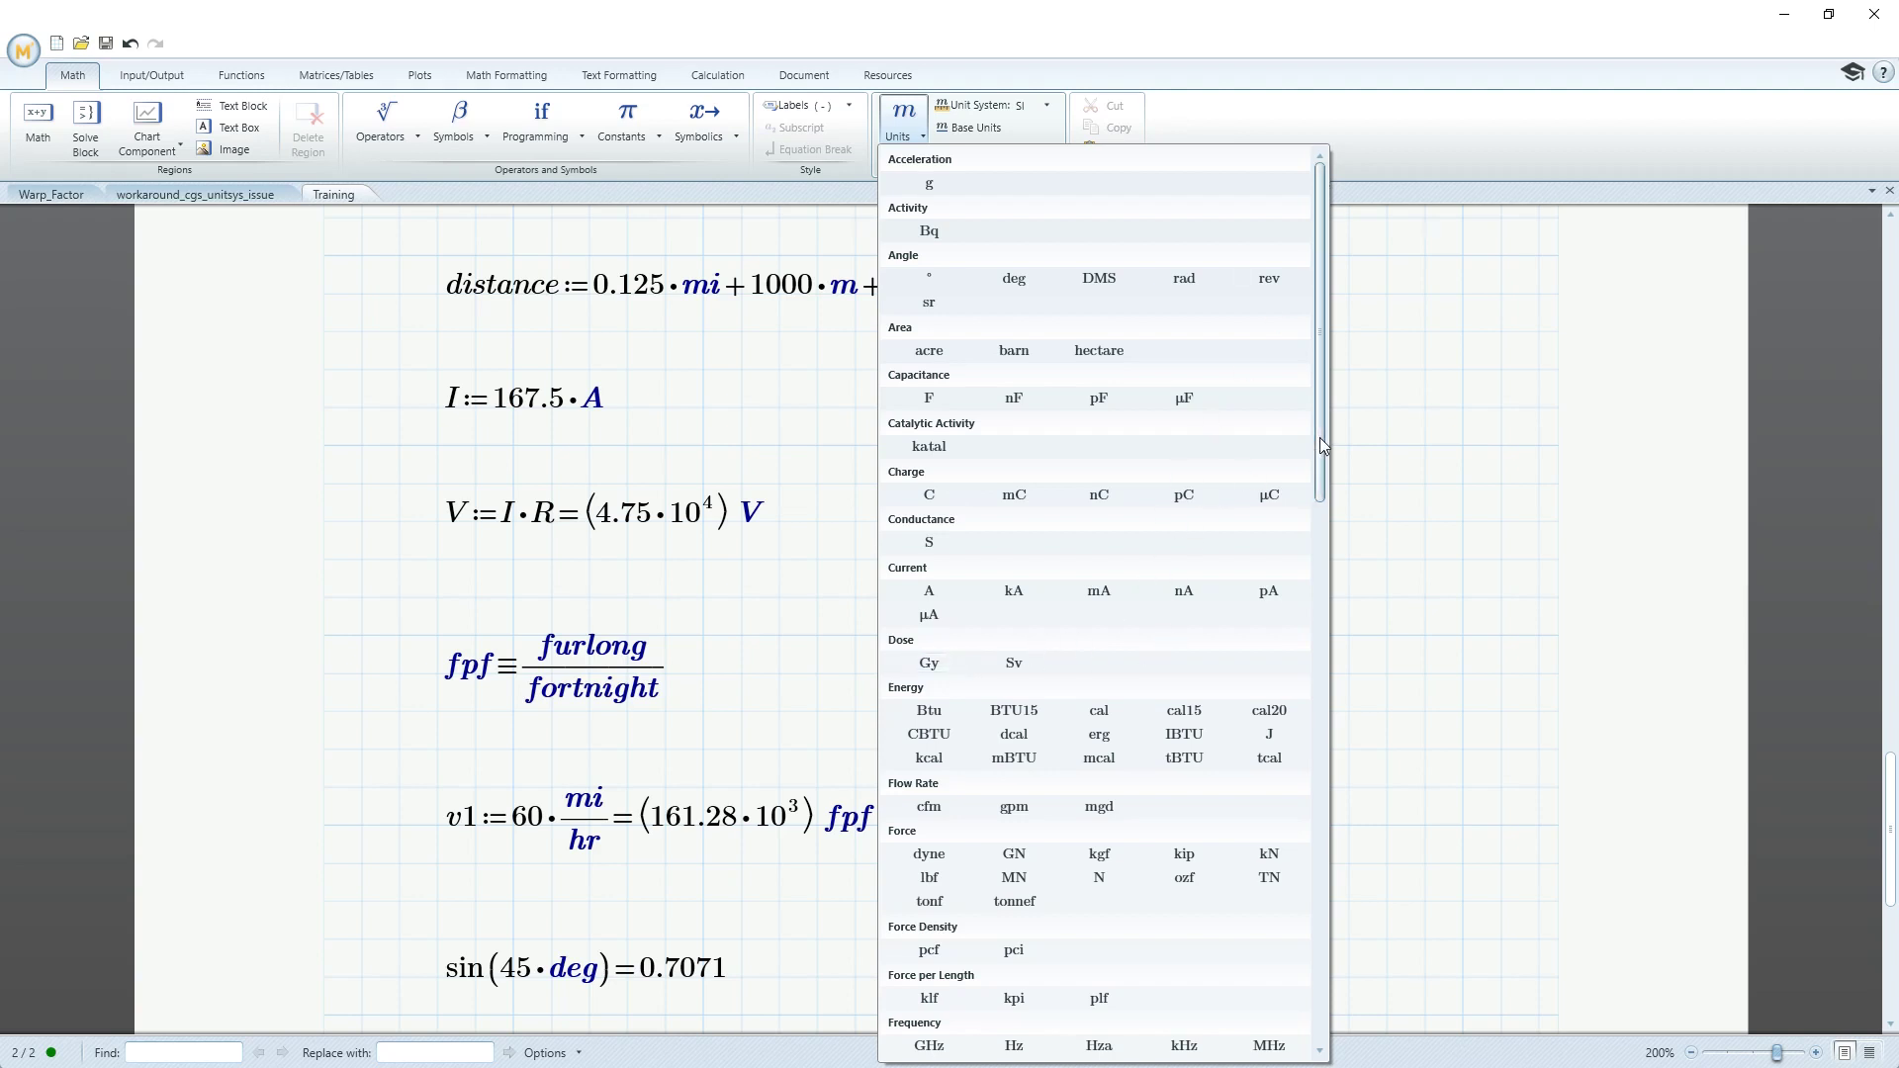
Scroll the units gallery down to the Time, Velocity and Volume units
mouse_move(1320, 437)
left_mouse_down()
mouse_move(1293, 602)
mouse_move(1331, 1031)
left_mouse_up()
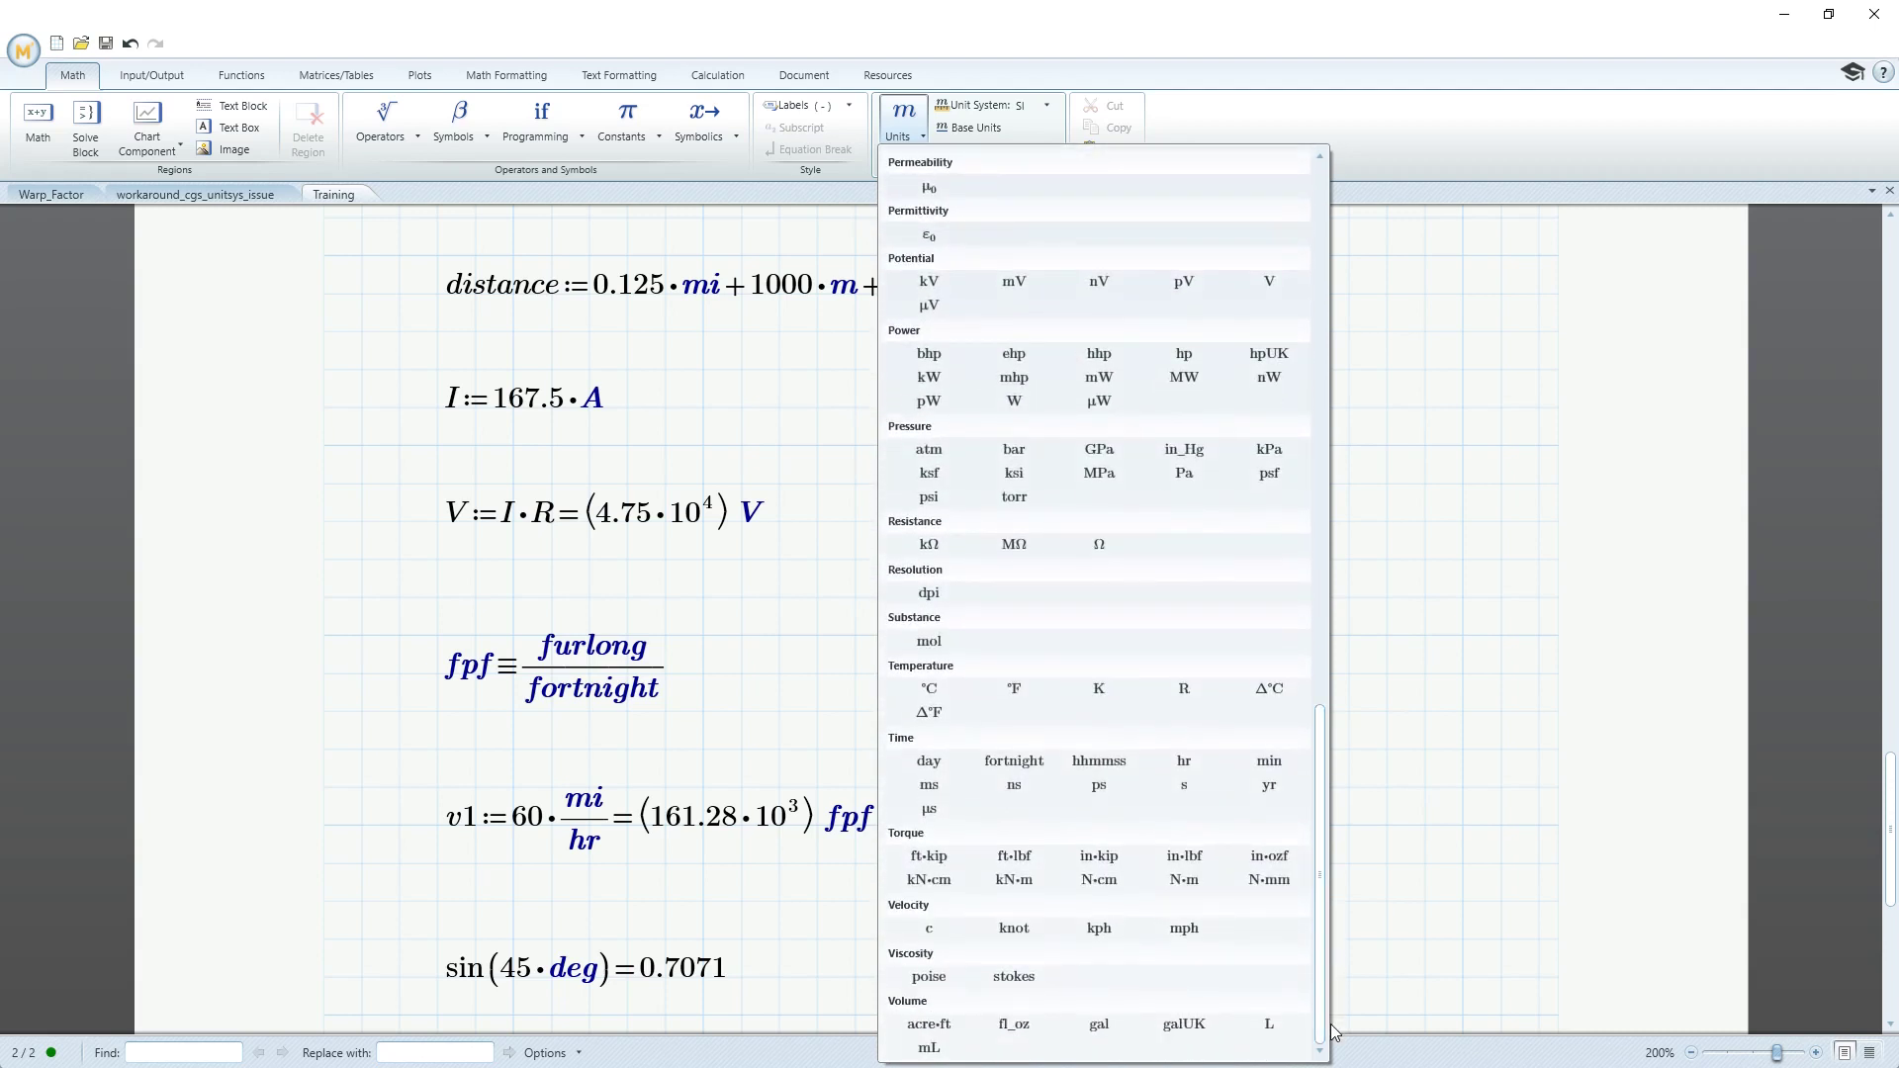